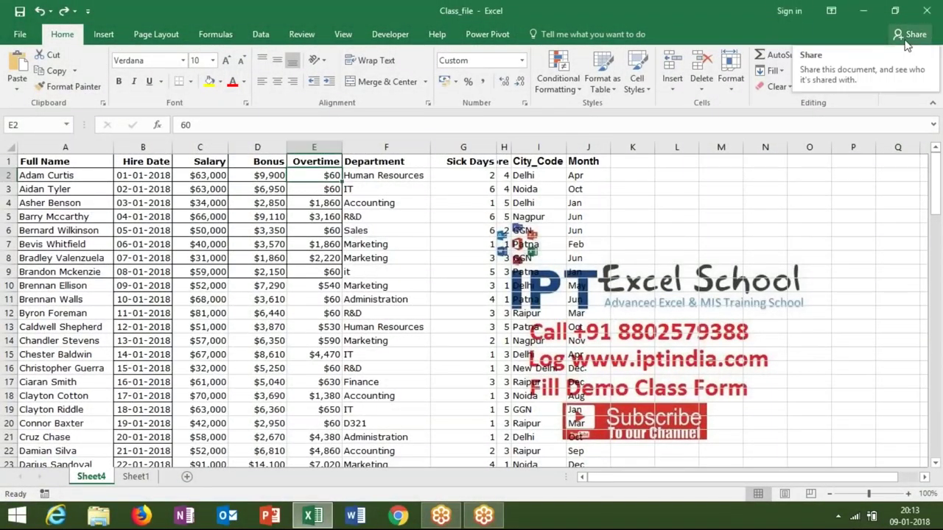
- Try inserting a blank row above row 5, then undo it
key("Down")
key("Down")
key("Up")
key("Up")
key("Down")
key("Down")
key("Down")
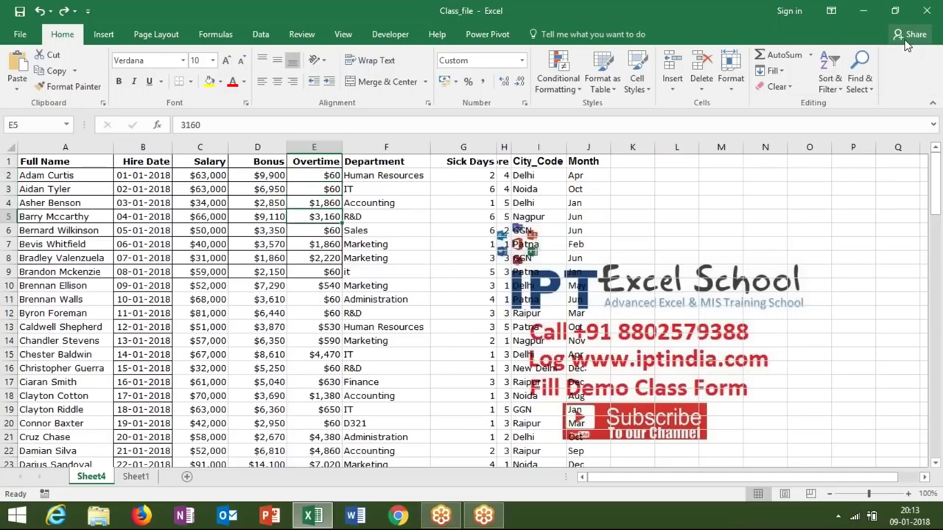
key("shift+space")
key("ctrl+shift+plus")
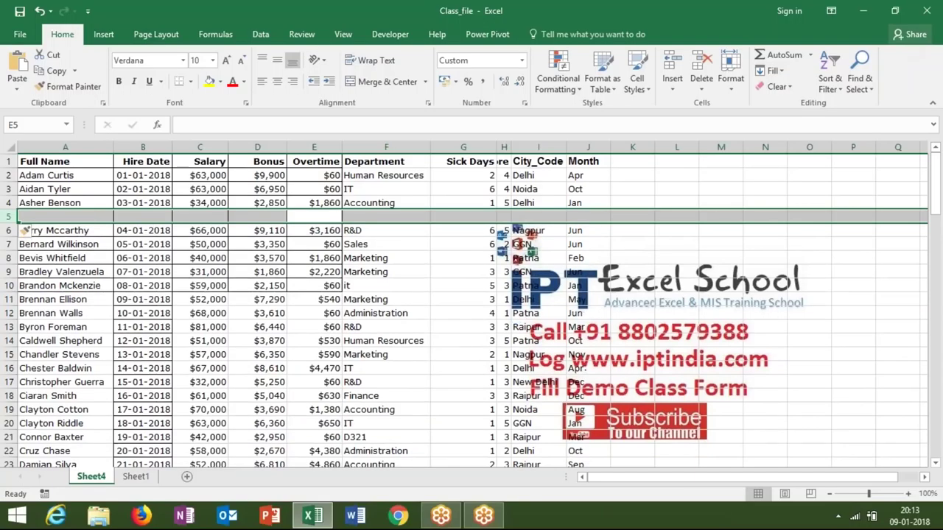
key("ctrl+z")
key("ctrl+Up")
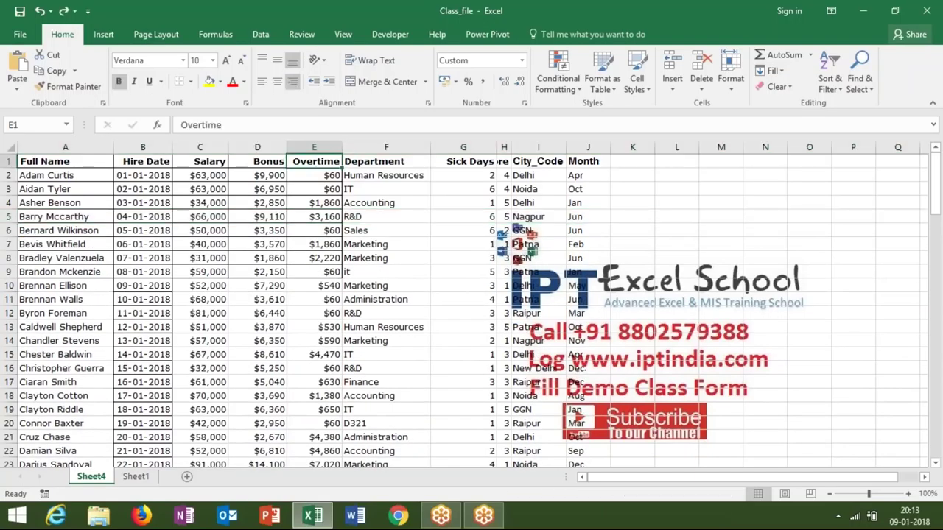
key("Right")
key("Right")
key("Right")
key("Right")
key("Right")
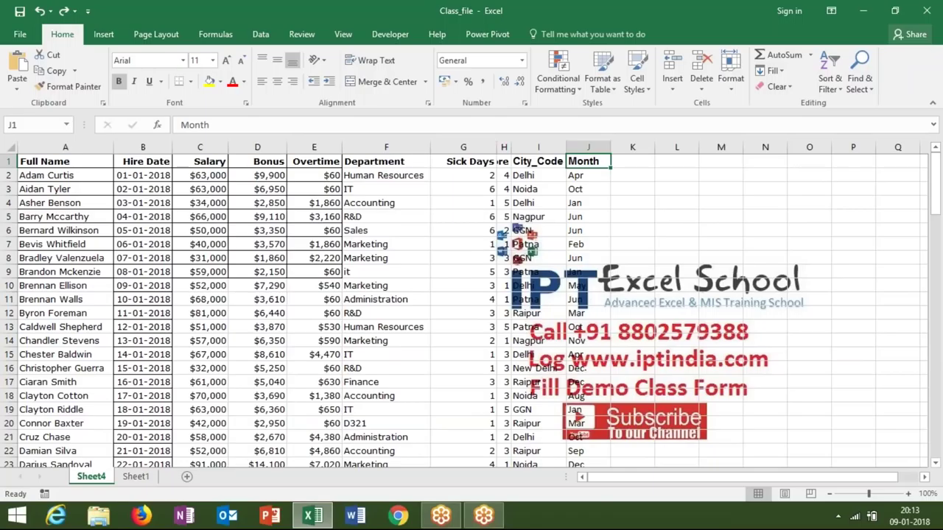
key("Right")
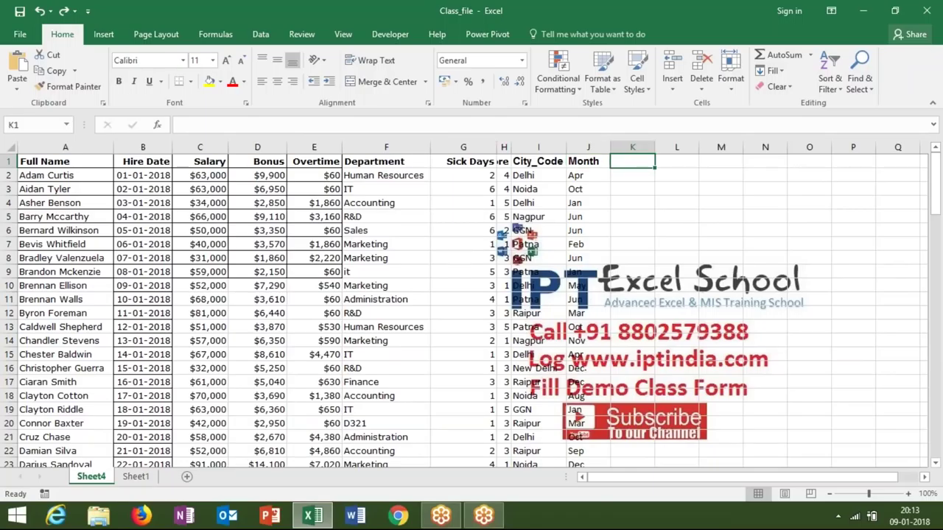
- Head column K 'Sr' and enter 1 in K2:K4 and 2 in K5:K7
type("Sr")
key("Return")
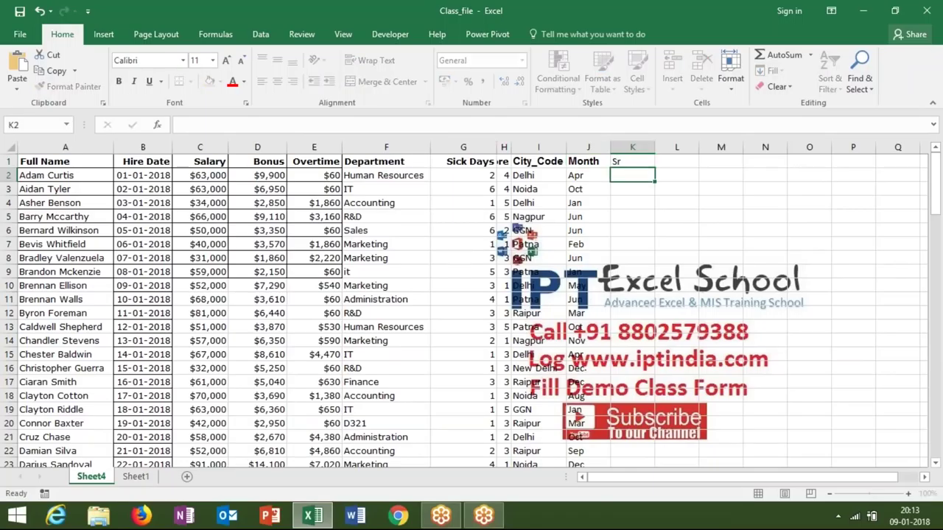
type("1")
key("Return")
type("1")
key("Return")
type("1")
key("Return")
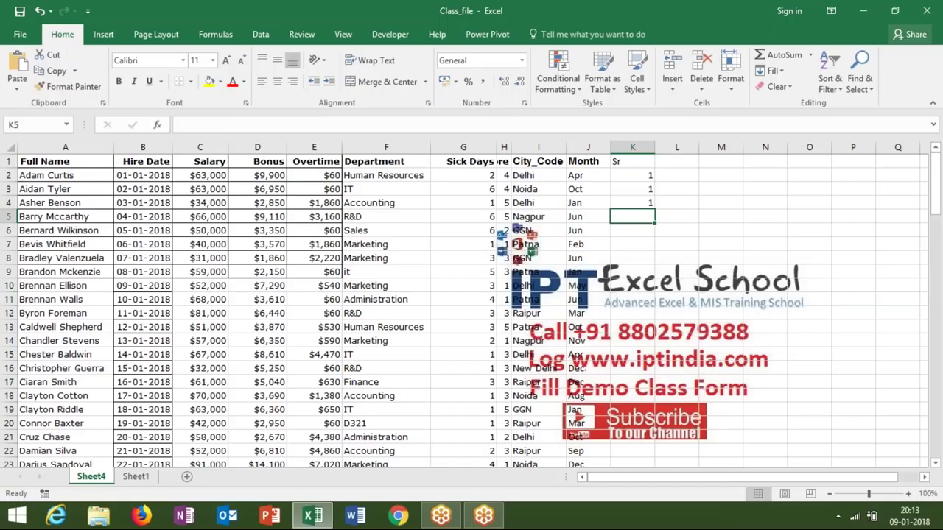
type("2")
key("Return")
type("2")
key("Return")
type("2")
key("Return")
- Try filling K2:K7 down with a fill-handle double-click, then undo it
key("Up")
key("ctrl+Up")
key("Down")
key("ctrl+shift+Down")
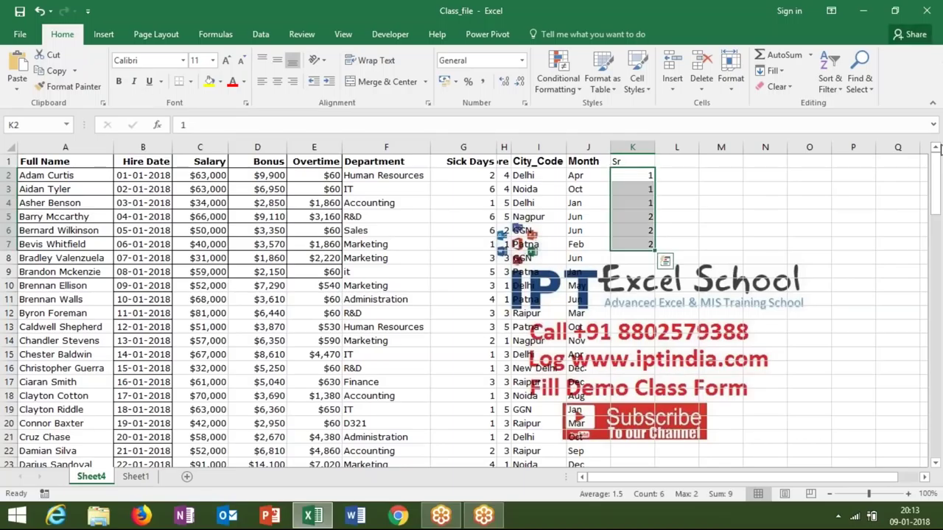
double_click(654, 251)
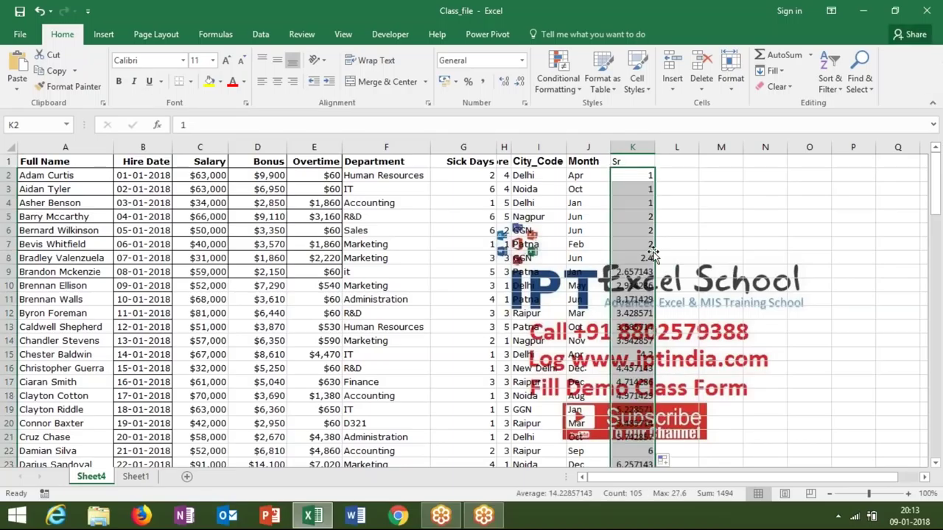
key("ctrl+z")
key("ctrl+z")
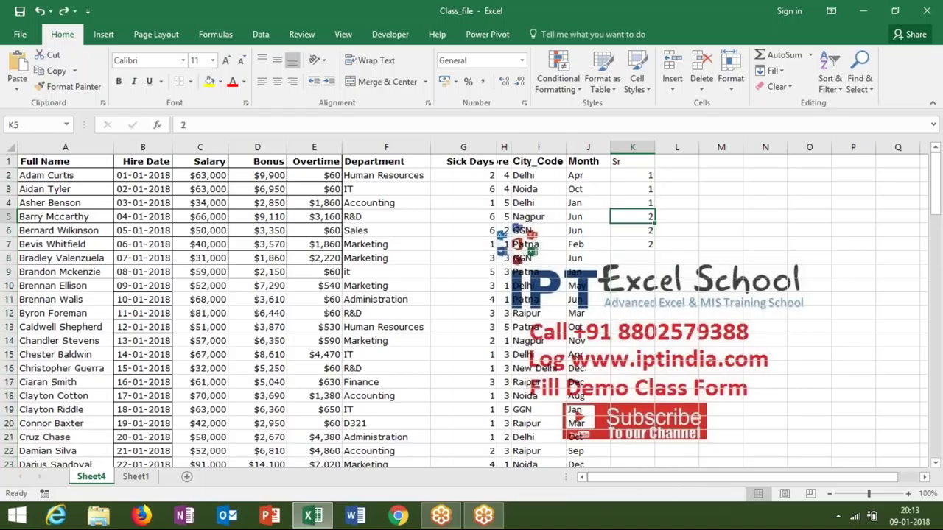
key("ctrl+z")
- Enter =K2+1 in K5 and copy it down column K to the last employee
left_click(632, 216)
type("=")
key("Up")
key("Up")
key("Up")
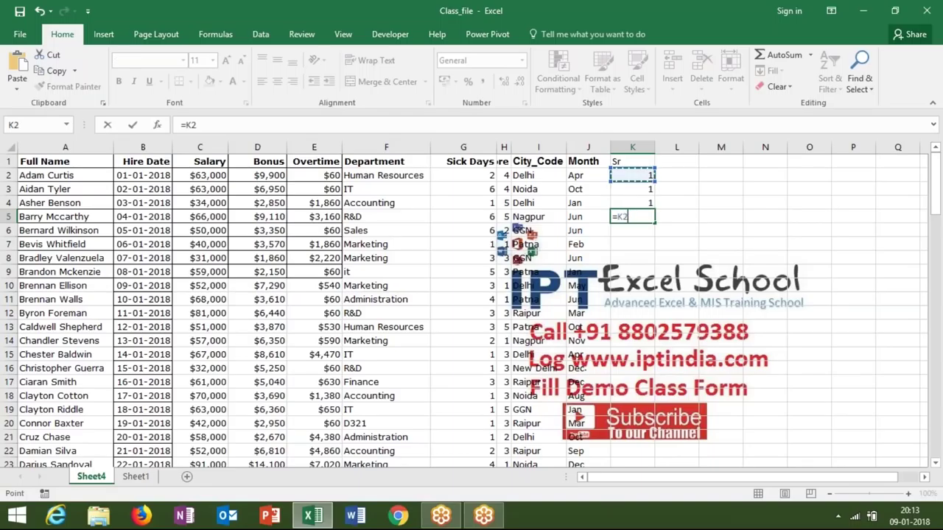
type("+")
type("1")
key("Return")
left_click(644, 214)
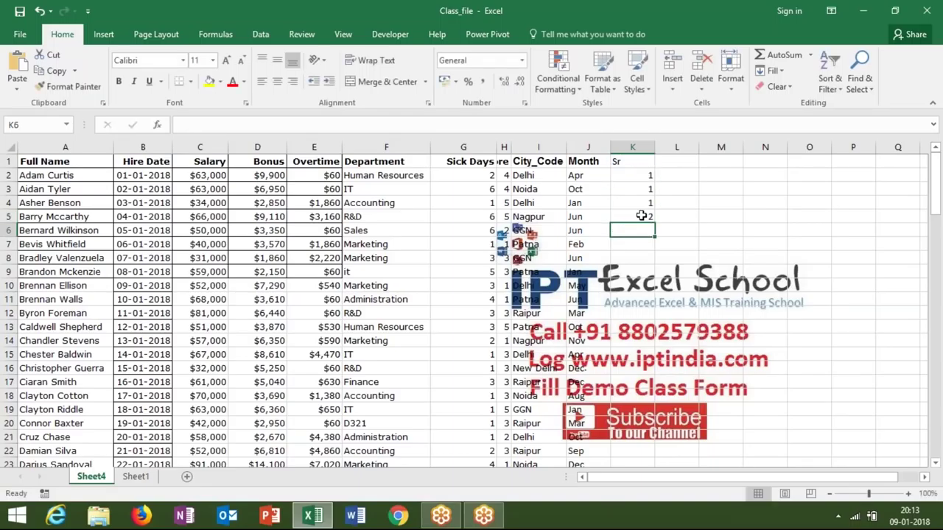
left_click_drag(655, 225, 654, 460)
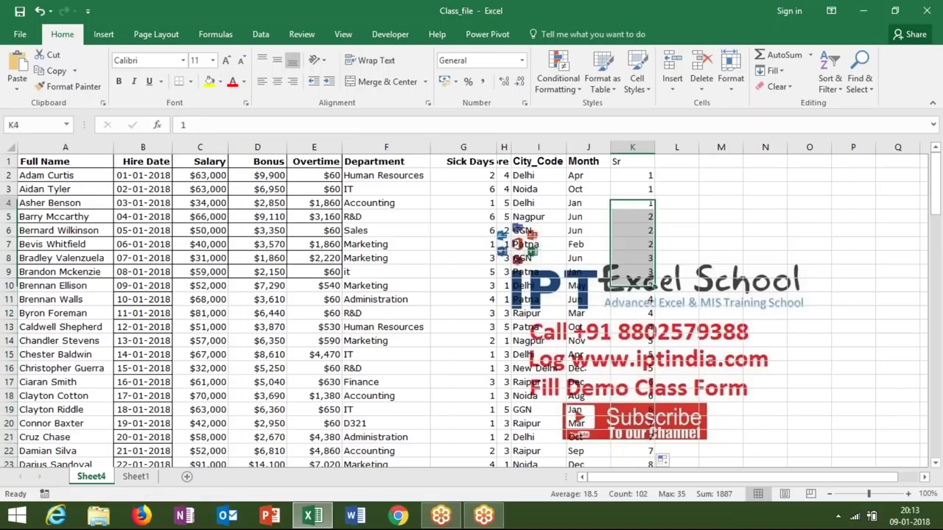
left_click(632, 216)
key("Up")
key("Up")
key("Down")
key("Down")
key("Down")
key("Down")
- Clear the Bugget total row 106 and copy the Sr numbers in column K
key("ctrl+Down")
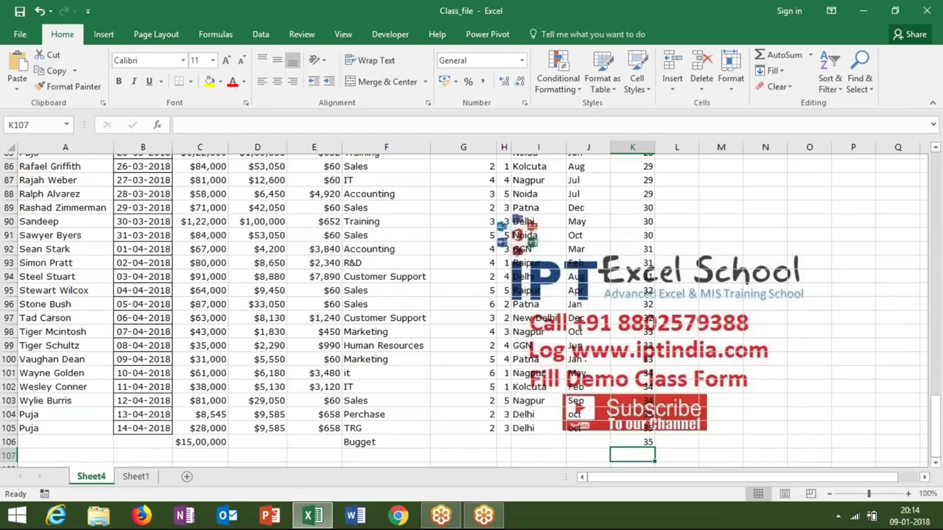
key("shift+space")
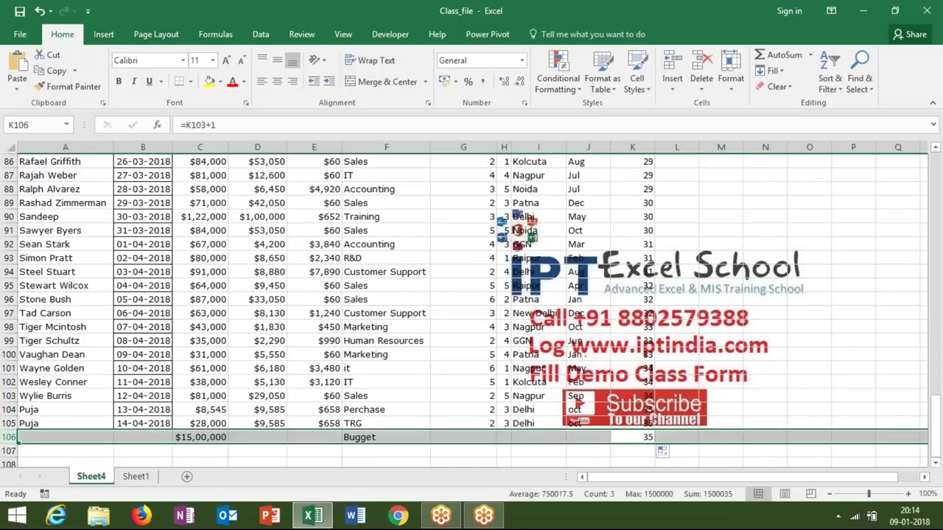
key("Delete")
key("Up")
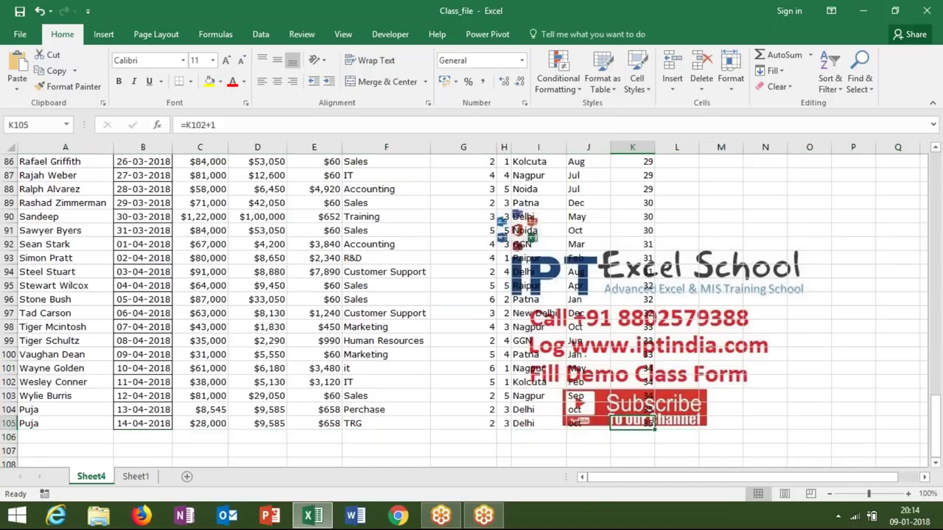
key("ctrl+Up")
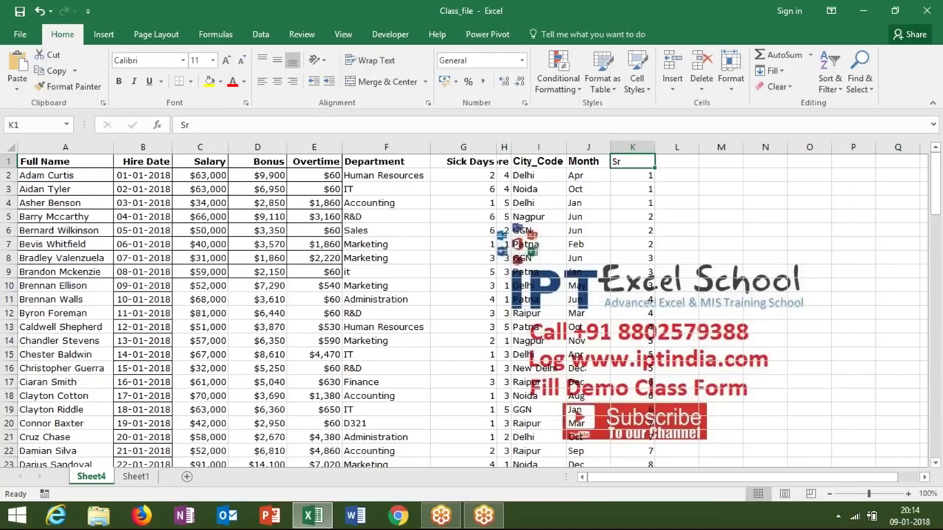
key("ctrl+shift+Down")
key("ctrl+c")
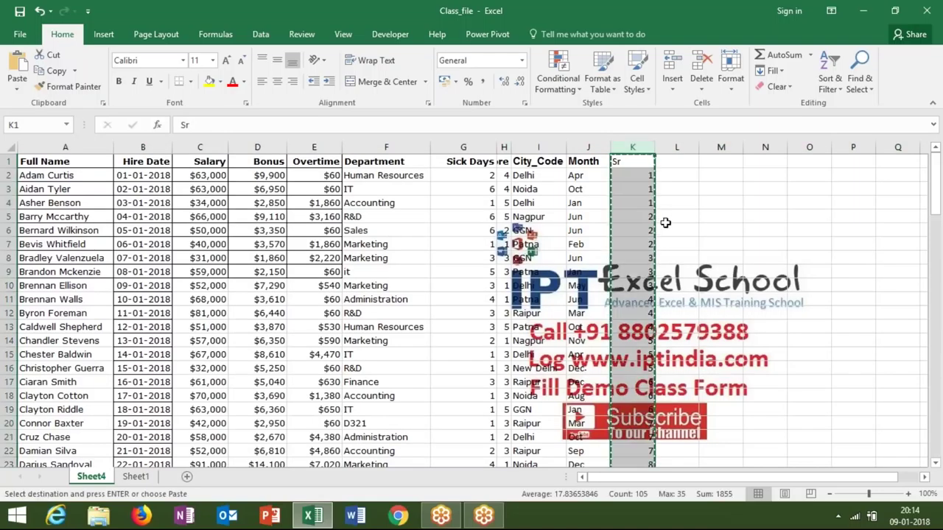
- Paste column K back over itself as plain values
left_click(17, 88)
left_click(18, 181)
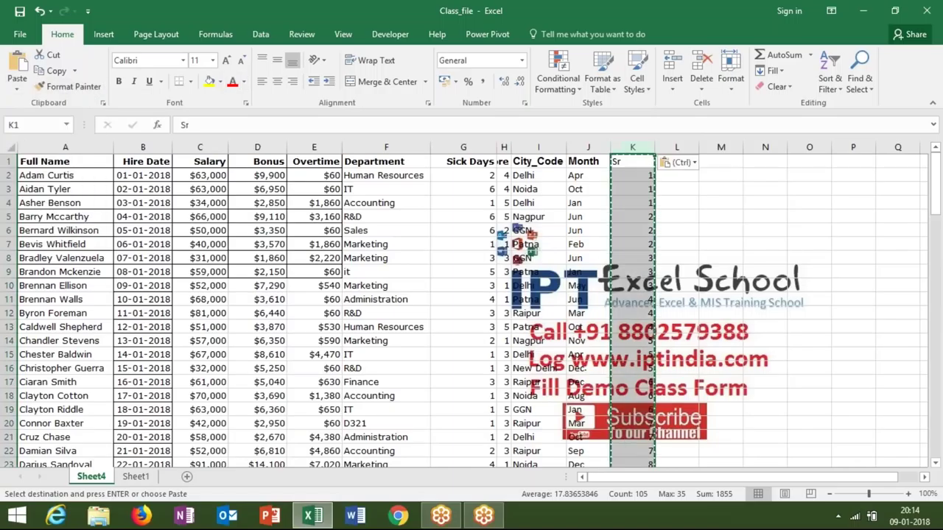
key("Down")
key("Down")
key("ctrl+Down")
- Enter 1 and 2 in K106:K107 and extend the series down column K
scroll(471, 294, "down", 1)
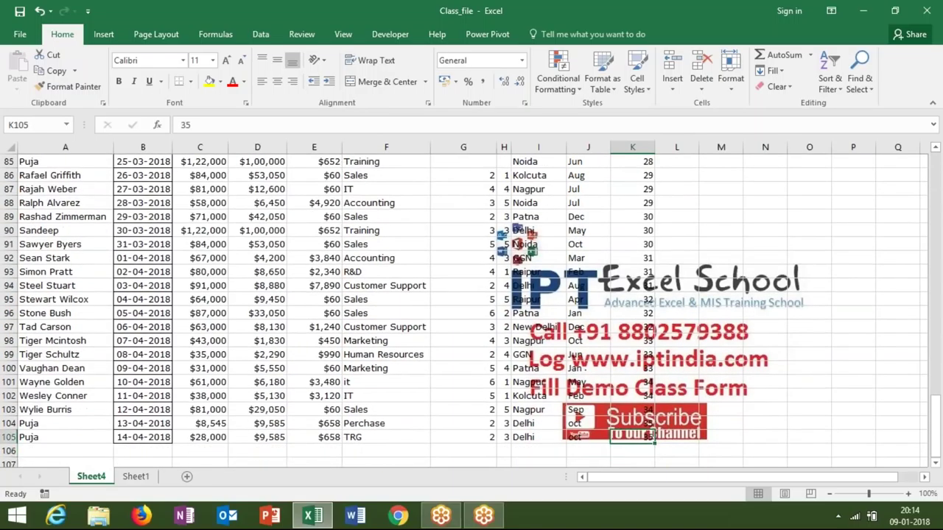
key("Down")
type("1")
key("Return")
type("2")
key("Return")
key("Up")
key("Up")
key("shift+Down")
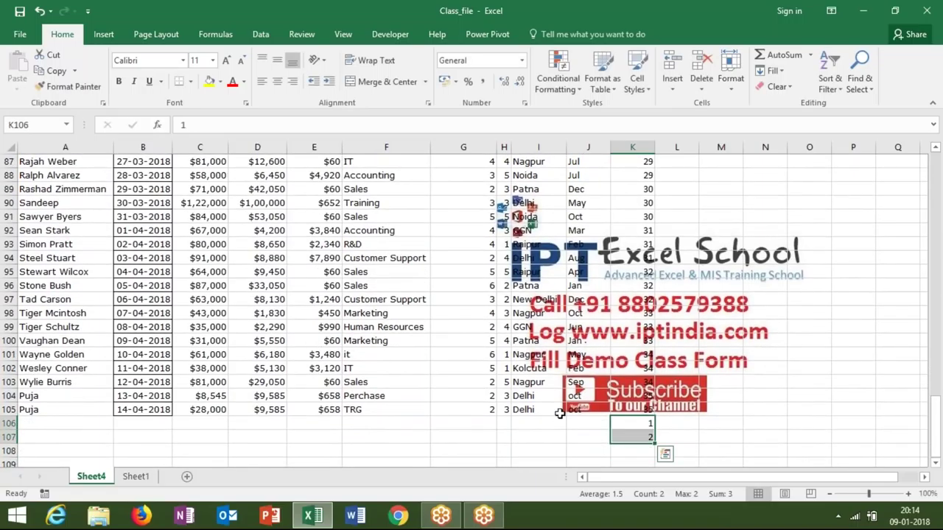
left_click_drag(654, 442, 654, 442)
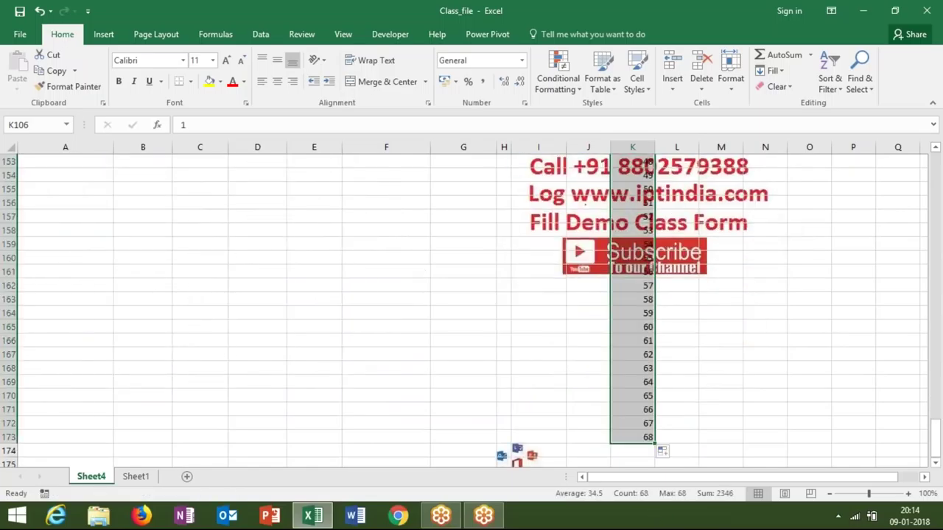
- Delete the series entries after 35, leaving 1–35 in K106:K140
key("Down")
key("Down")
key("Down")
key("Down")
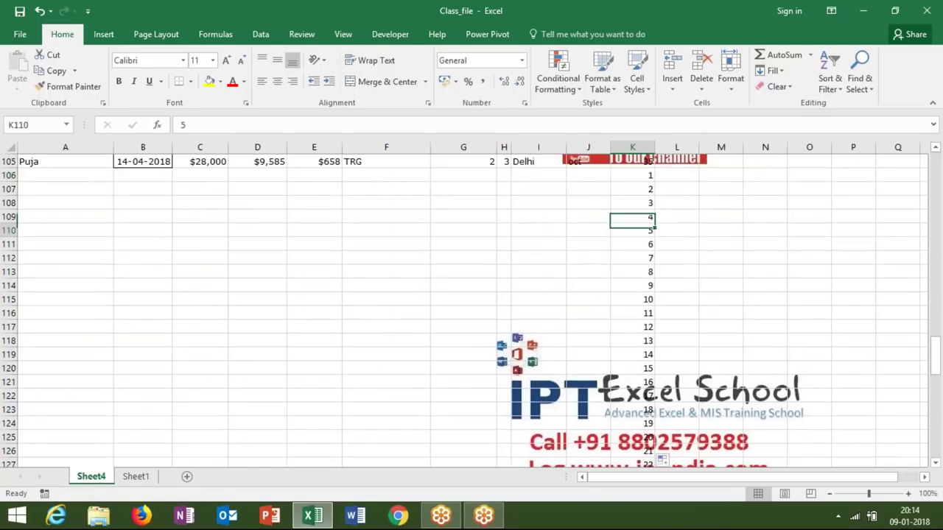
key("Down")
key("Down")
key("Down")
key("Down")
key("Down")
key("Down")
key("Down")
key("Down")
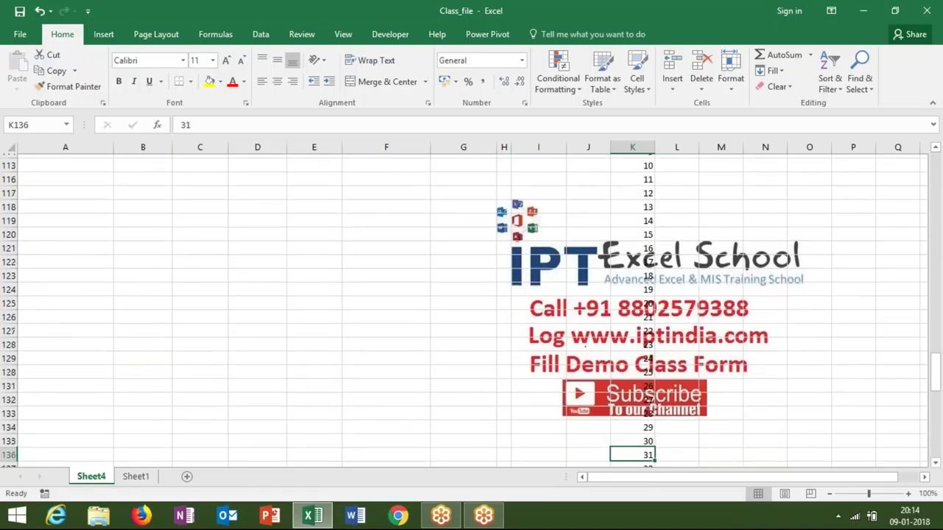
key("Down")
key("Down")
key("Down")
key("Down")
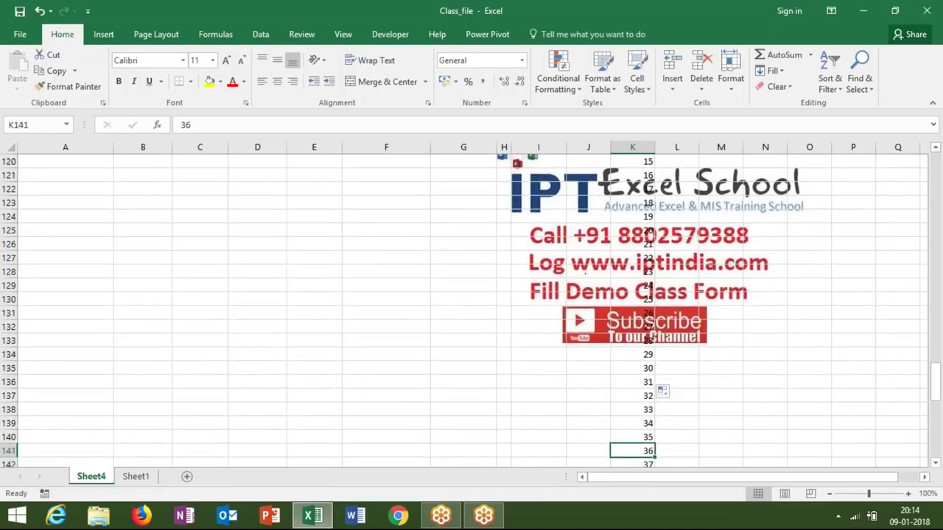
key("ctrl+shift+Down")
key("Delete")
scroll(471, 309, "up", 8)
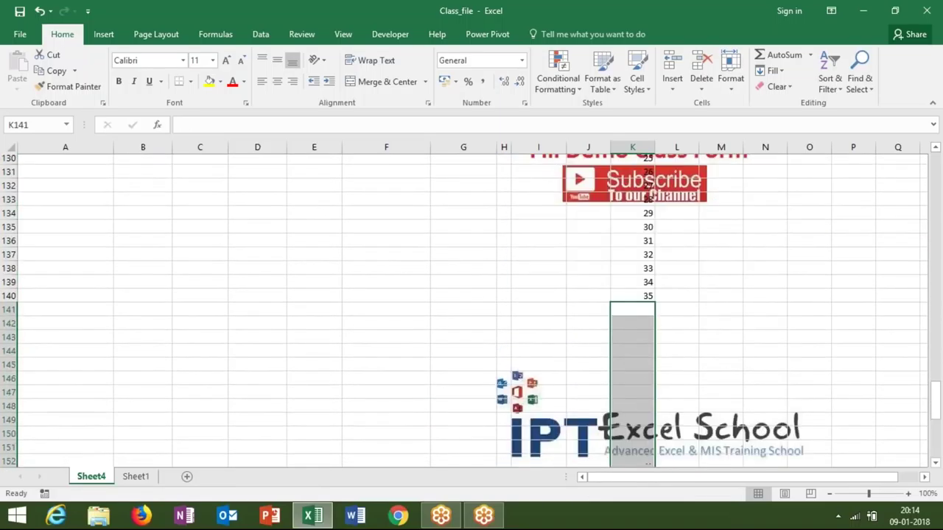
key("Up")
key("ctrl+Up")
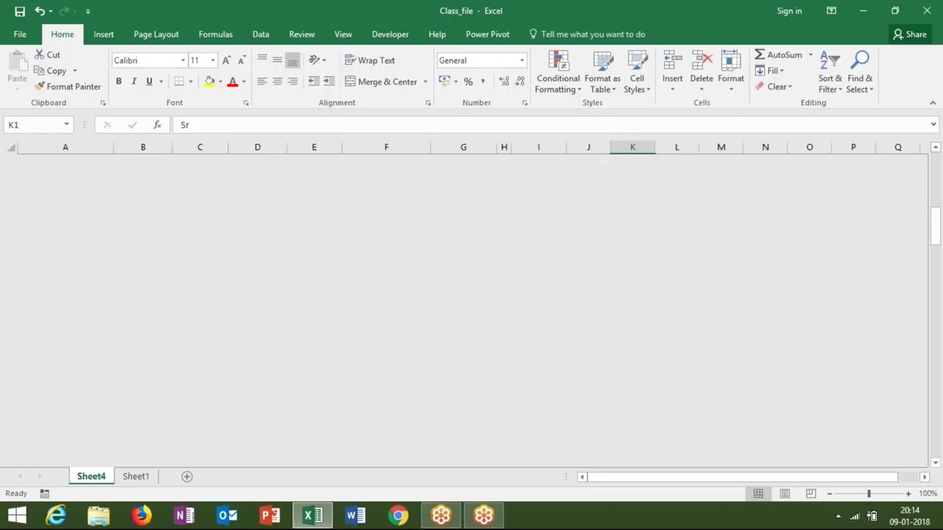
key("Down")
key("shift+Down")
key("shift+Down")
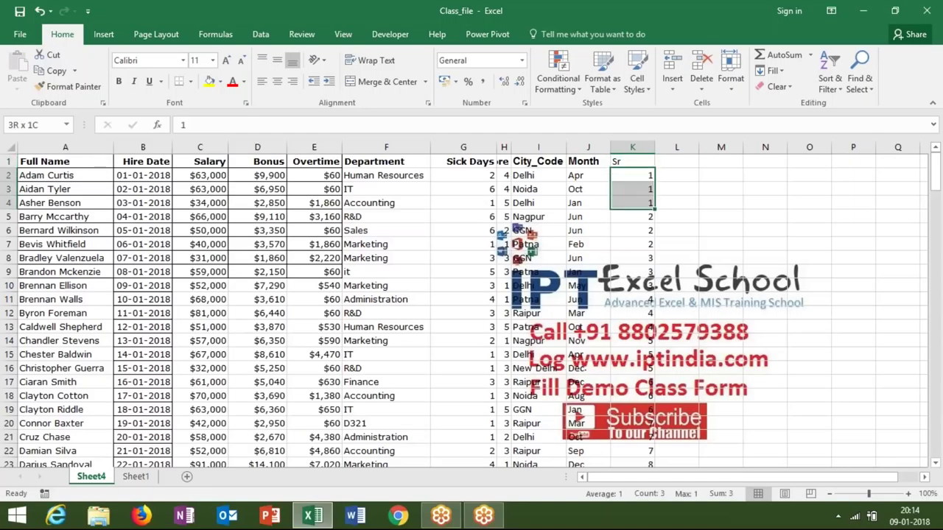
key("Left")
key("Down")
key("ctrl+Down")
key("Down")
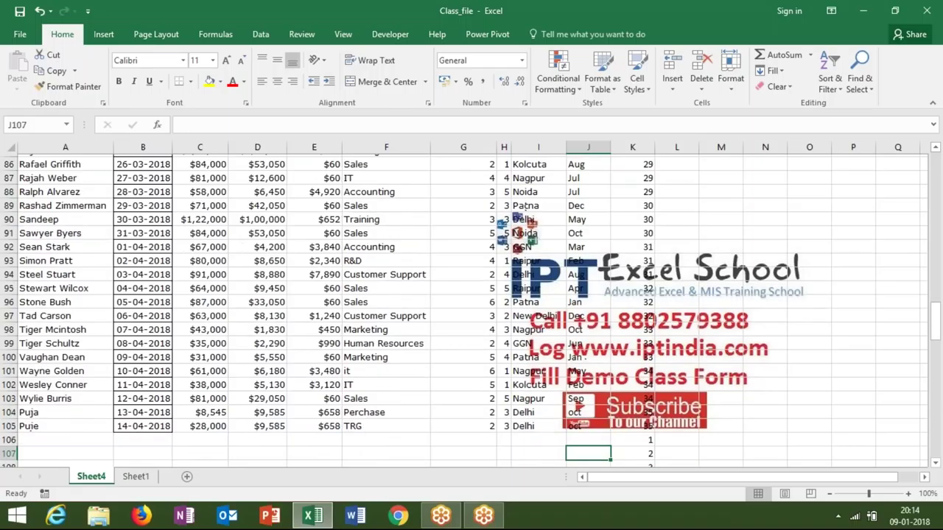
key("Up")
key("ctrl+Up")
key("Down")
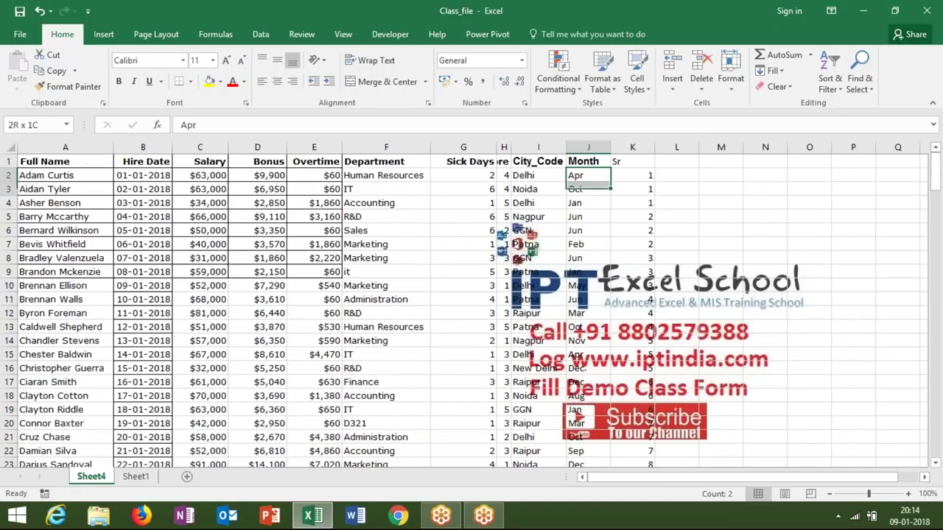
key("shift+Down")
key("shift+Down")
key("ctrl+Down")
key("Down")
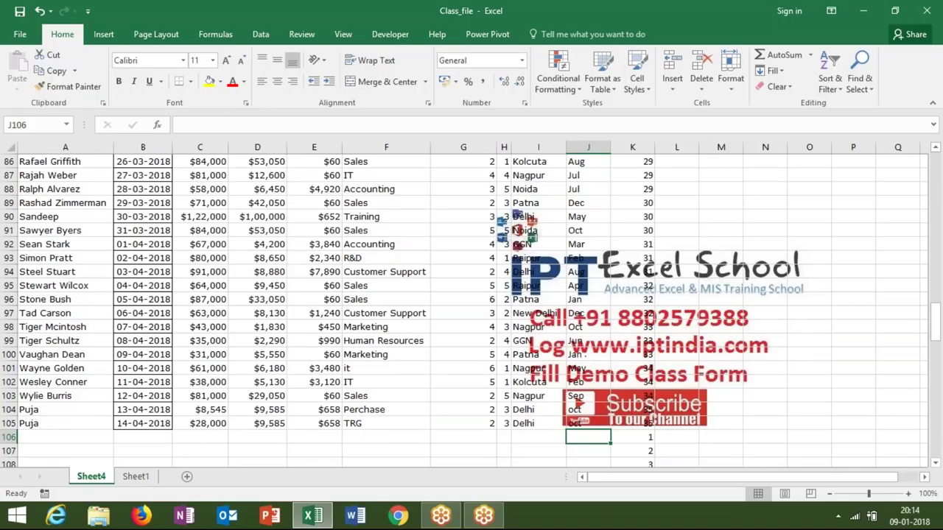
key("Up")
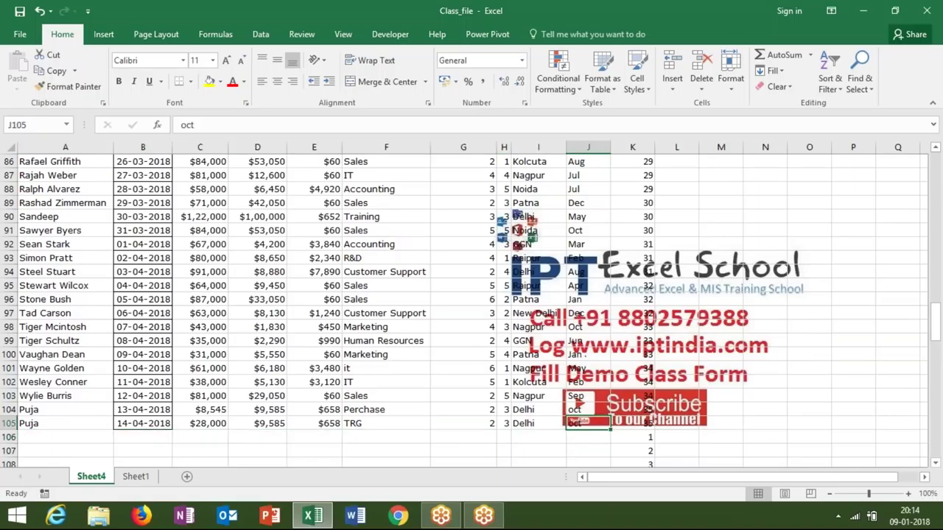
key("ctrl+Up")
key("Down")
key("Down")
key("Down")
key("Down")
key("shift+space")
key("ctrl+shift+plus")
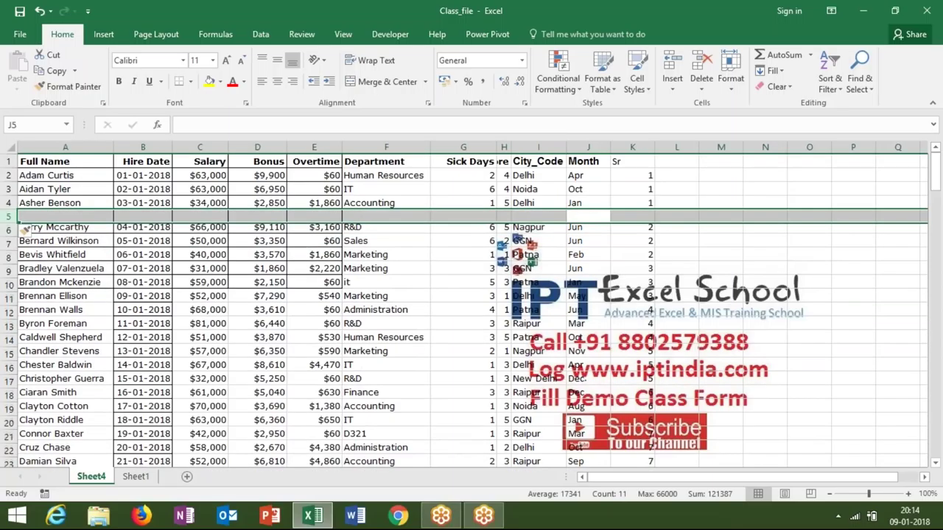
key("Down")
key("Down")
key("Down")
key("Up")
key("Up")
key("Up")
key("Right")
type("1")
key("Return")
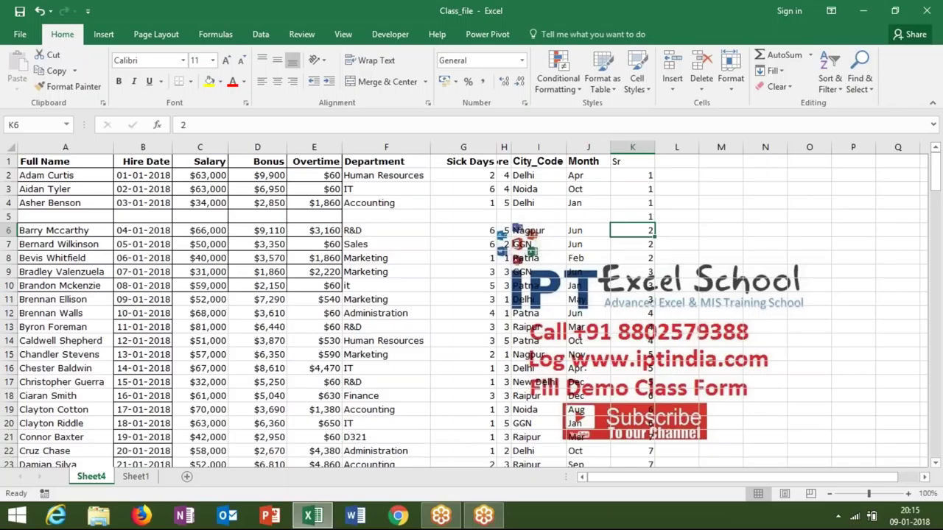
key("Up")
key("Left")
key("shift+space")
key("ctrl+minus")
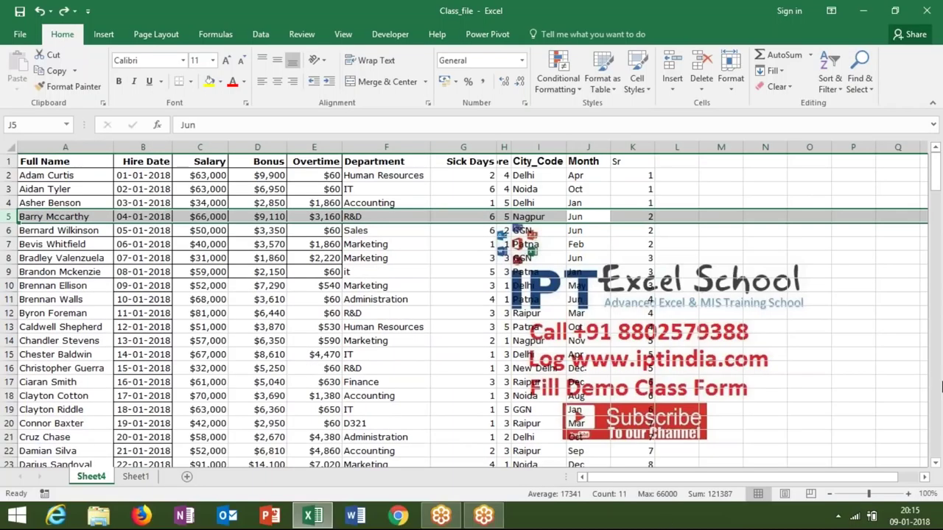
left_click(794, 25)
key("Right")
key("Up")
key("Up")
key("Up")
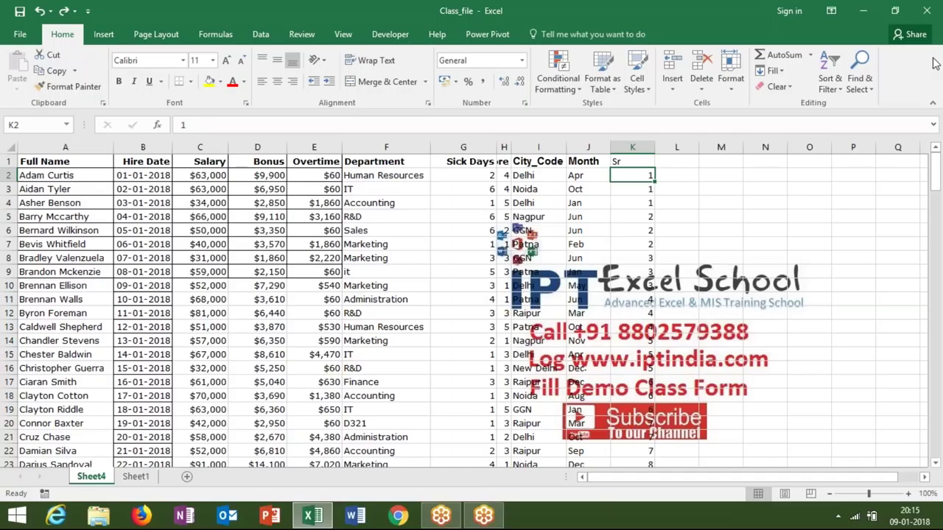
key("Down")
key("Down")
key("Down")
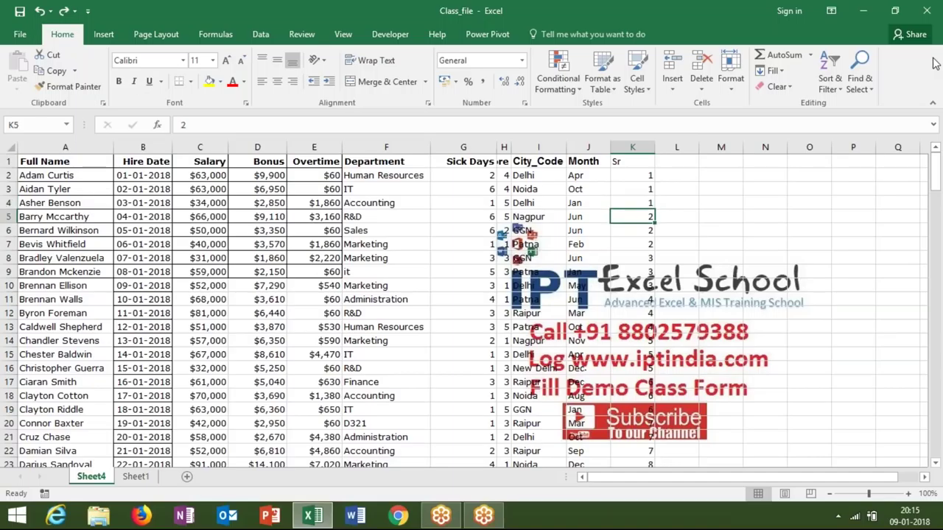
key("Left")
key("Up")
key("Up")
key("Right")
key("Up")
key("Down")
key("Down")
key("Down")
key("Down")
key("Down")
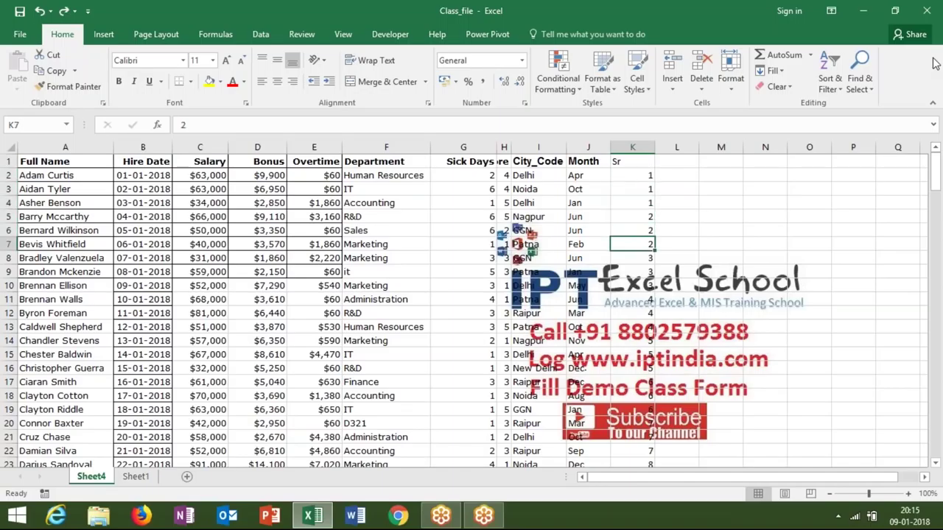
key("Down")
key("Down")
key("Down")
key("Down")
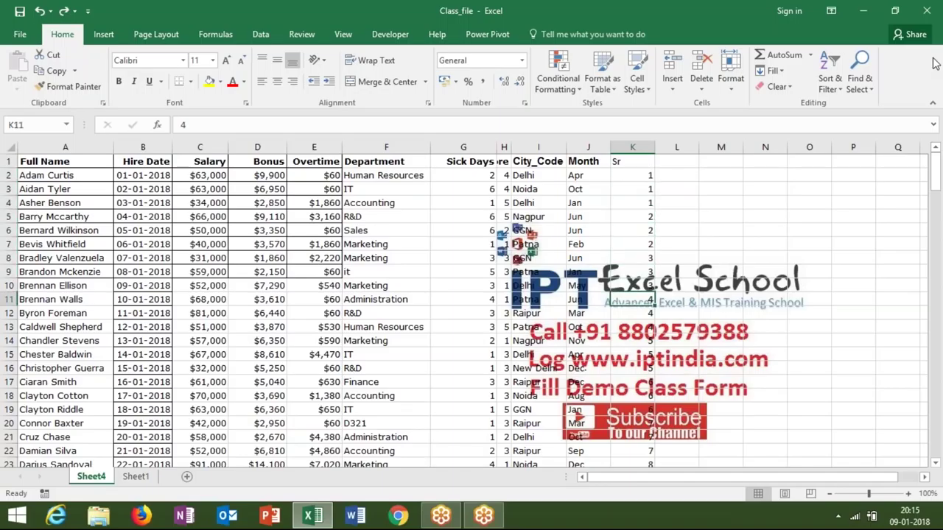
key("Left")
key("ctrl+Down")
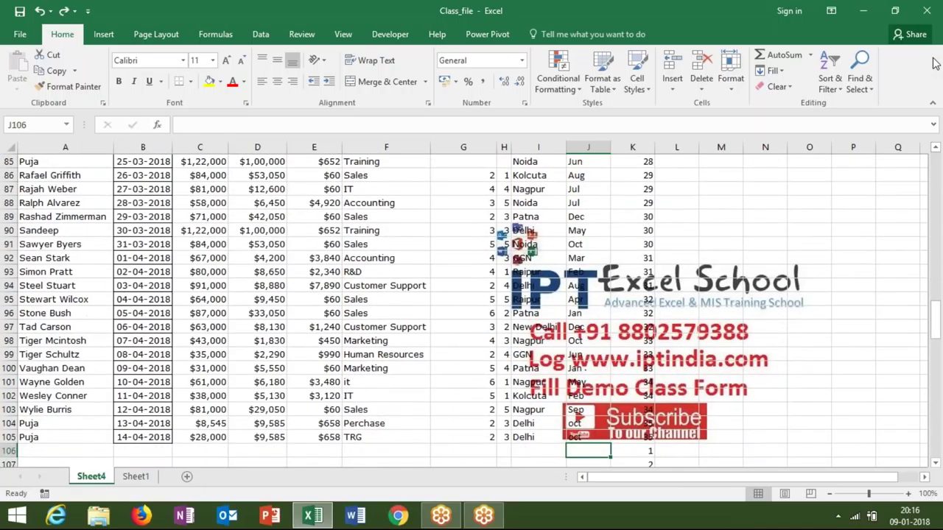
- Check the 1–35 series in K106:K140, then select the whole range A1:K140
key("Right")
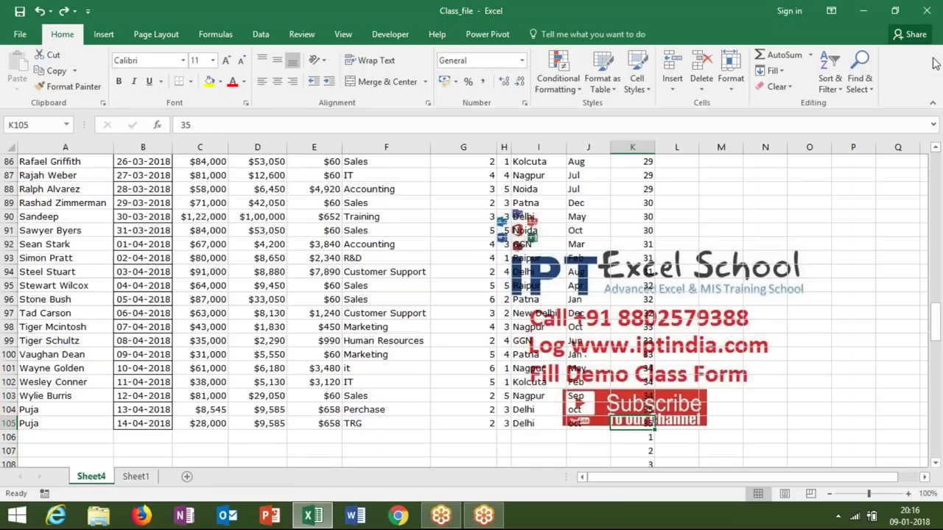
key("Down")
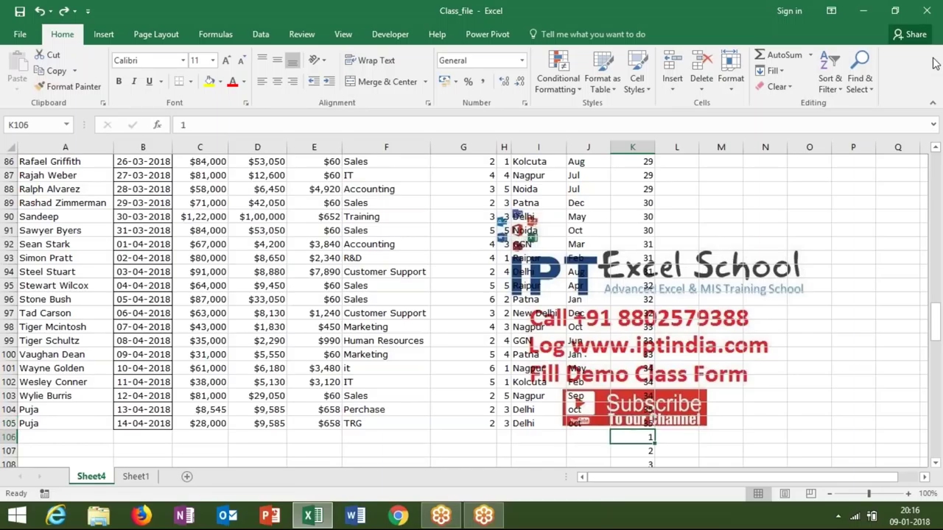
key("ctrl+shift+Down")
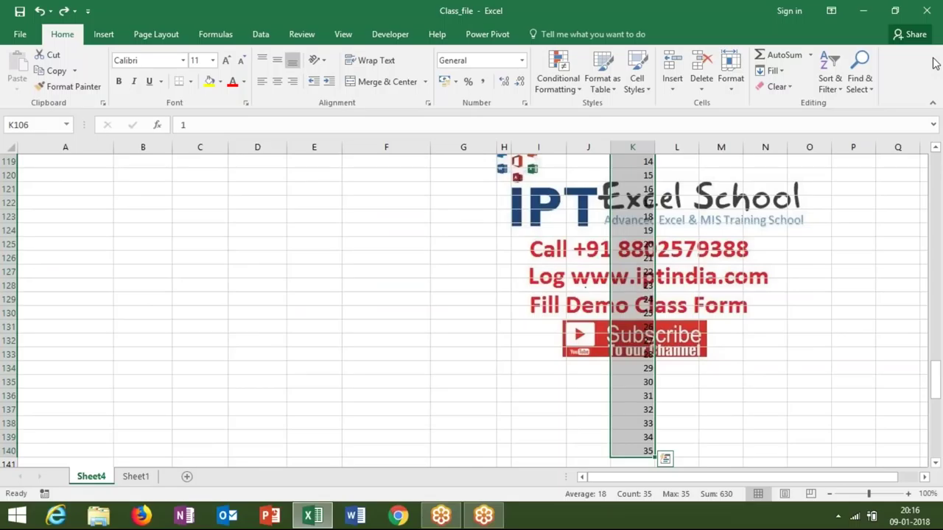
key("shift+BackSpace")
key("Down")
key("Down")
key("Down")
key("shift+Home")
key("ctrl+shift+Up")
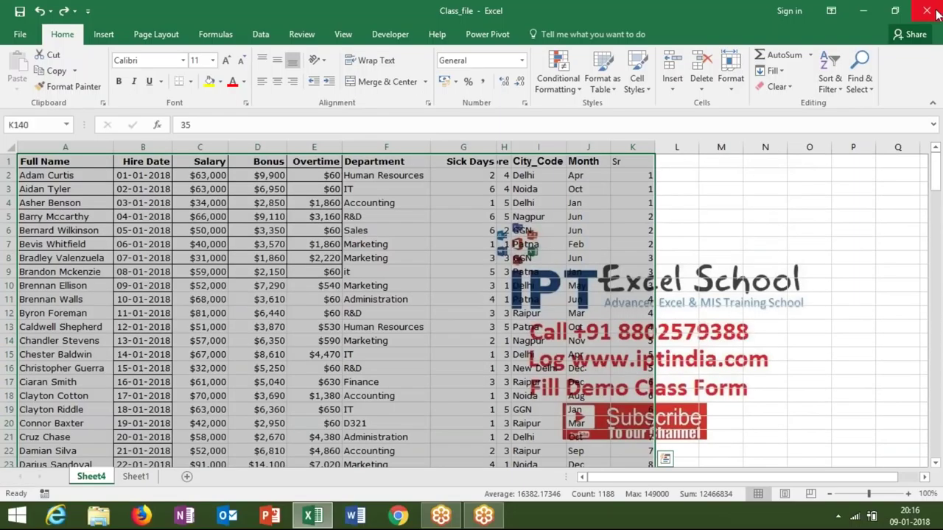
- Custom-sort A1:K140 by Sr, smallest to largest
left_click(923, 37)
left_click(830, 83)
left_click(860, 138)
left_click(193, 218)
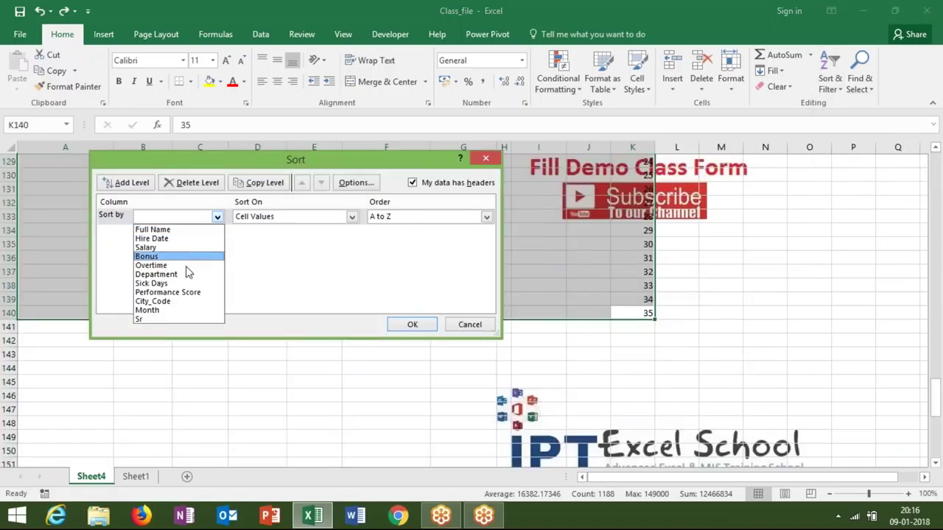
left_click(185, 319)
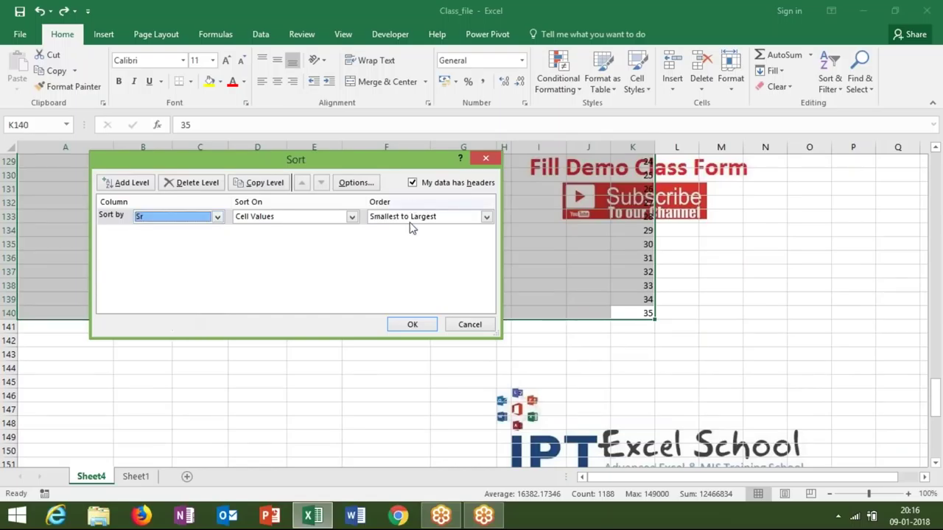
left_click(412, 325)
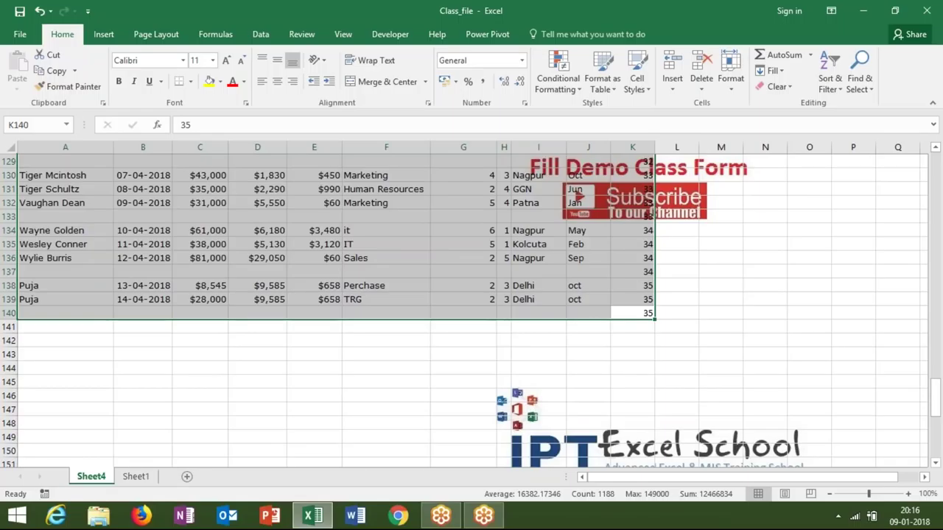
scroll(472, 305, "up", 20)
left_click(632, 216)
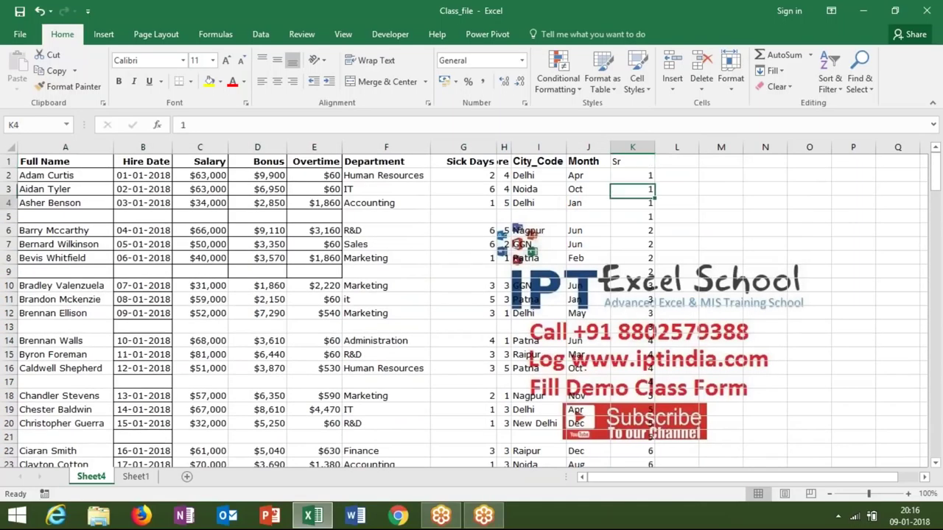
key("Left")
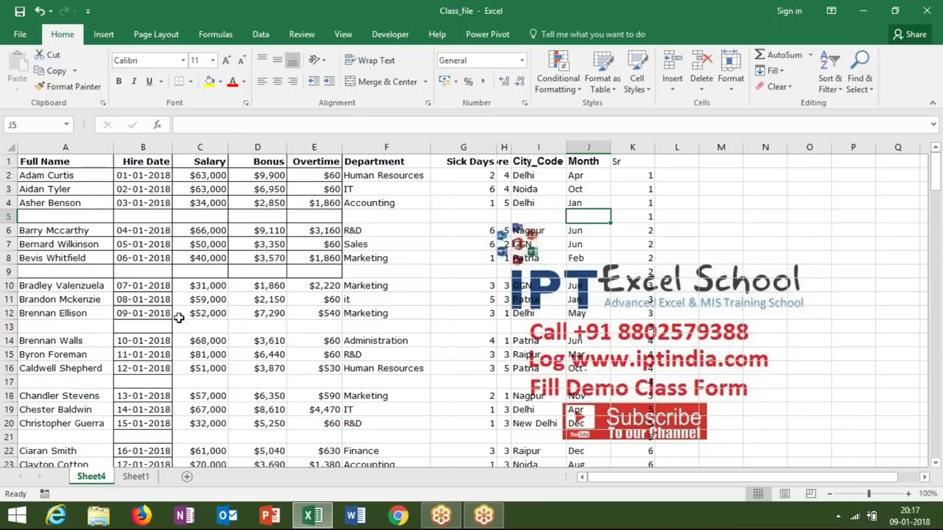
- Clear the helper Sr column and select the employee table from the Full Name header
left_click(632, 147)
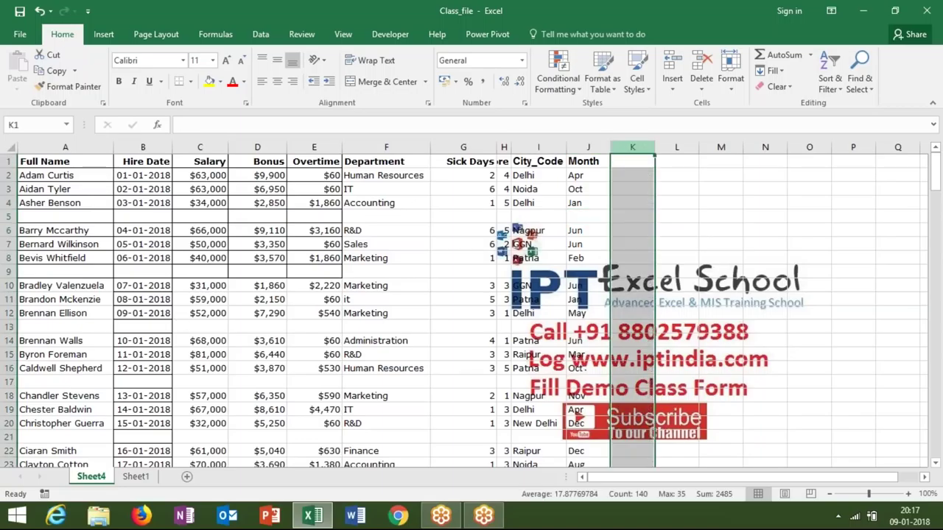
key("Delete")
left_click(588, 162)
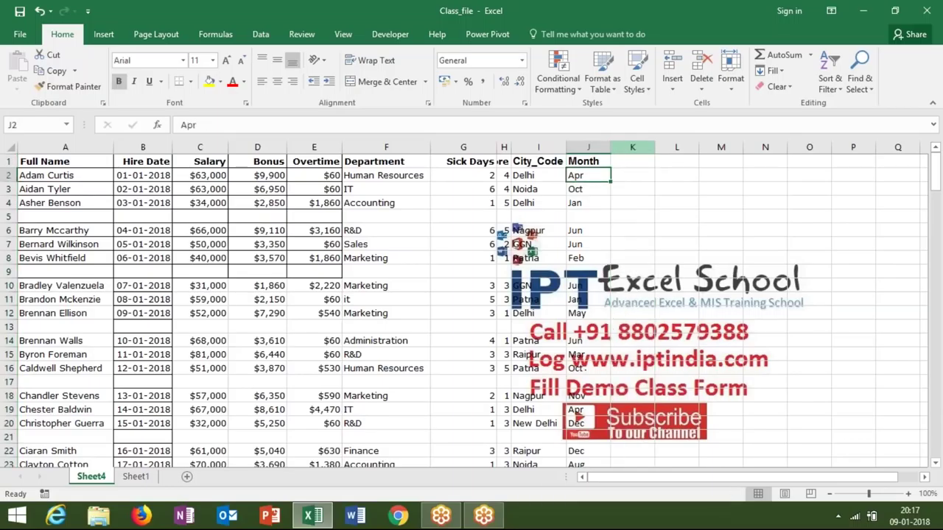
left_click(587, 202)
key("Up")
key("Up")
key("Up")
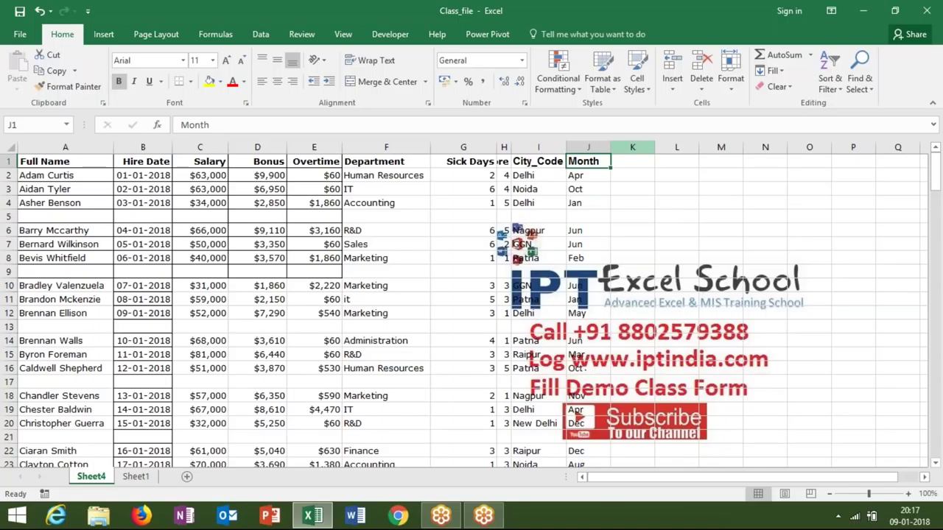
key("Left")
key("Left")
key("Left")
key("Left")
key("Left")
key("Left")
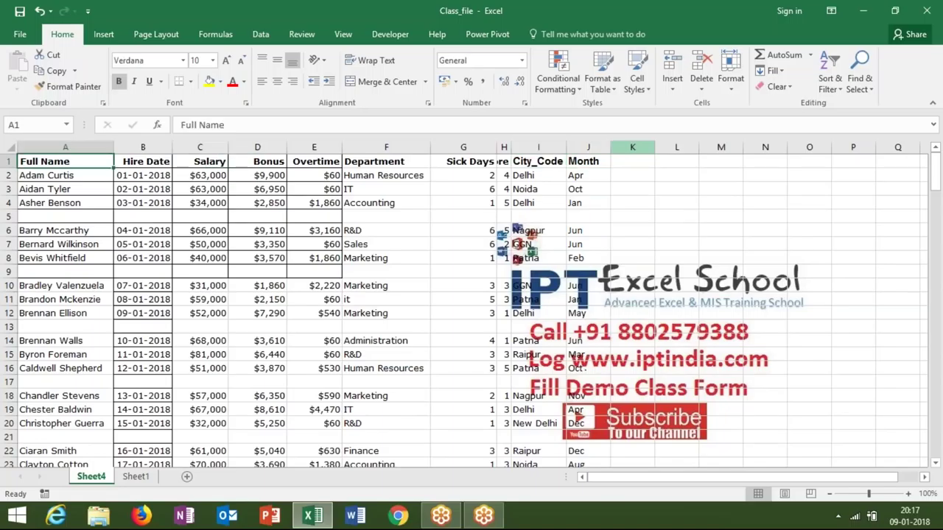
key("ctrl+shift+Right")
key("shift+Down")
key("shift+Down")
key("shift+Down")
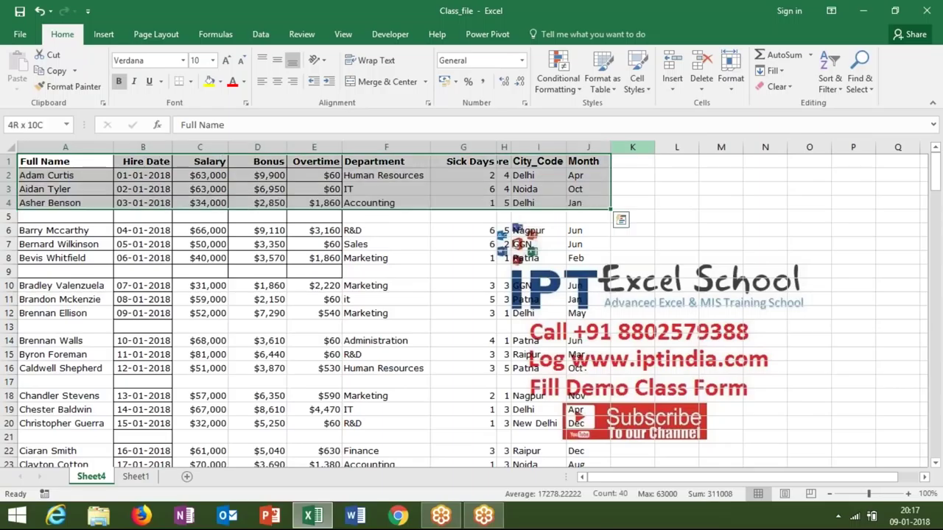
key("shift+Down")
key("shift+Down")
left_click_drag(604, 235, 615, 463)
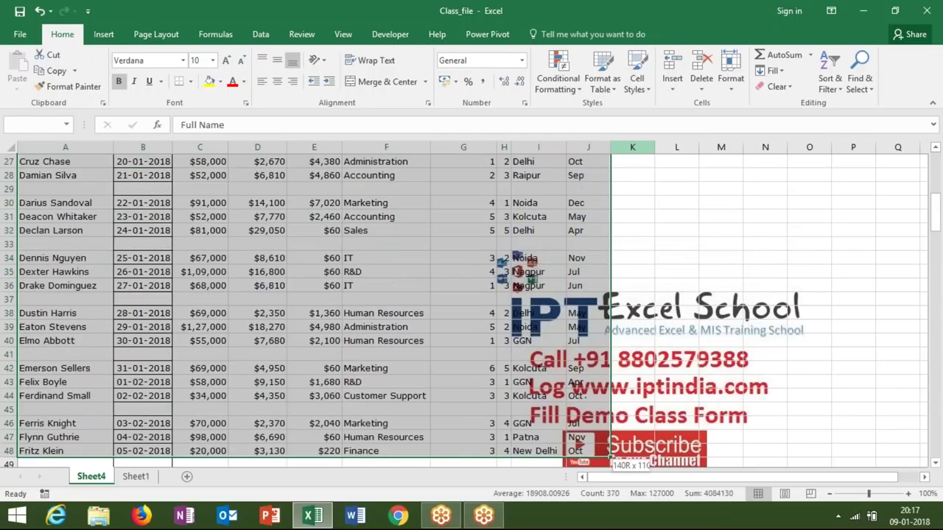
left_click_drag(612, 461, 610, 456)
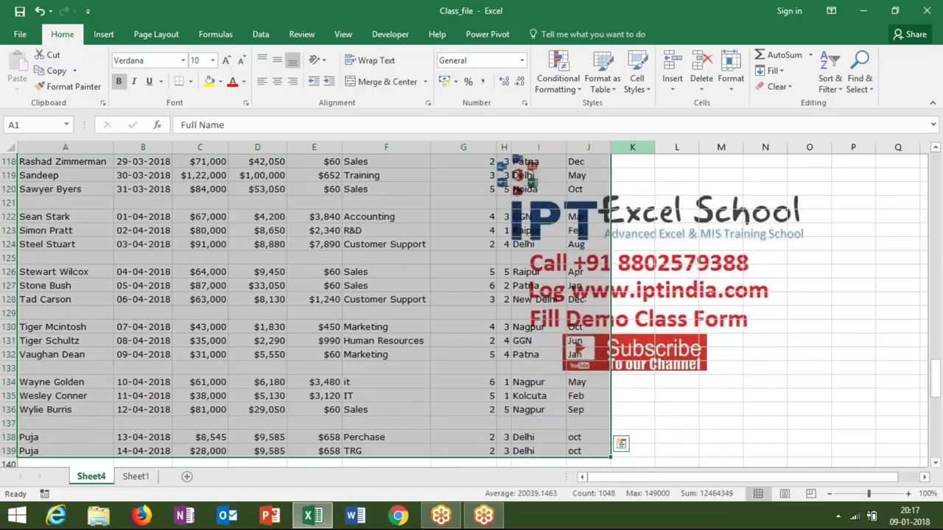
- Sort the employee table by Full Name, A to Z
left_click(917, 35)
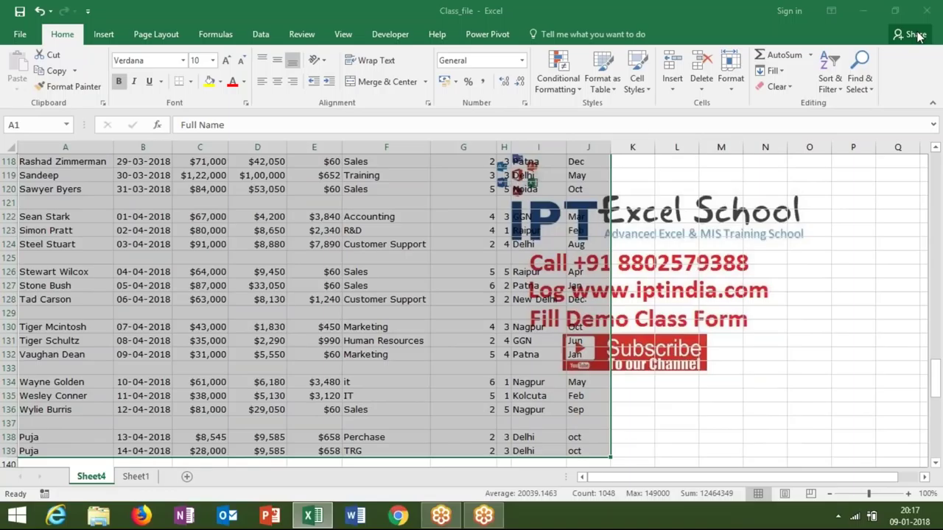
left_click(830, 81)
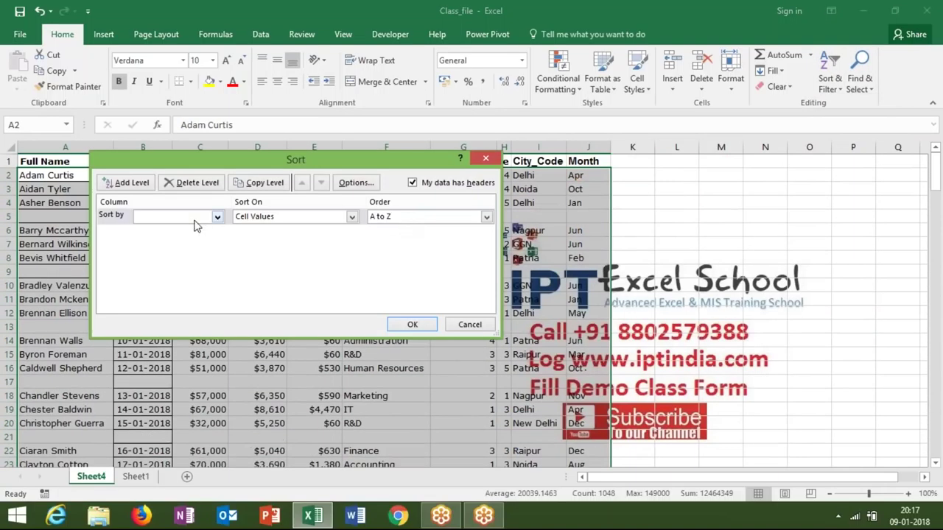
left_click(198, 218)
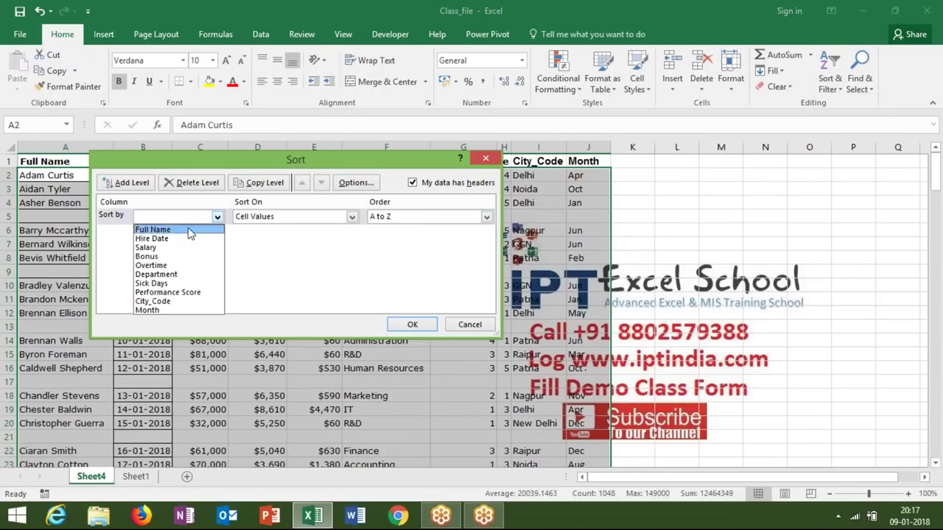
left_click(189, 230)
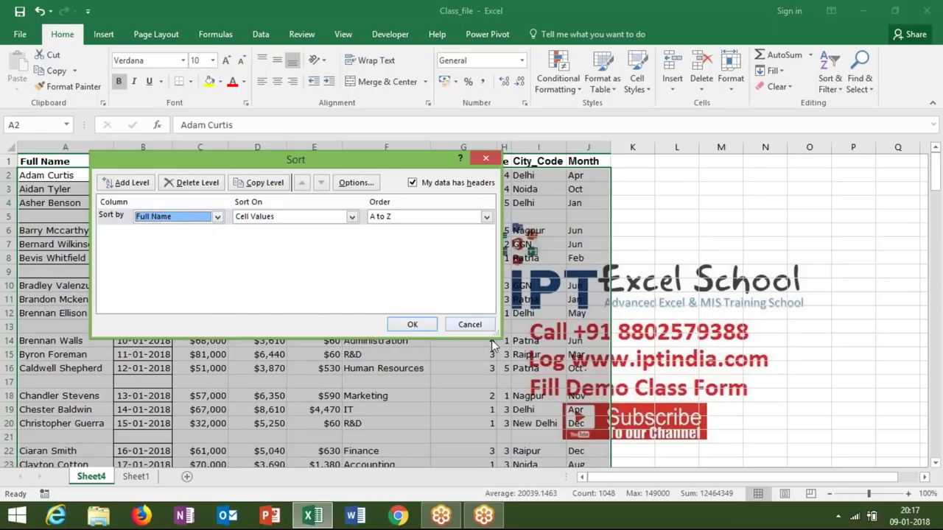
left_click(413, 324)
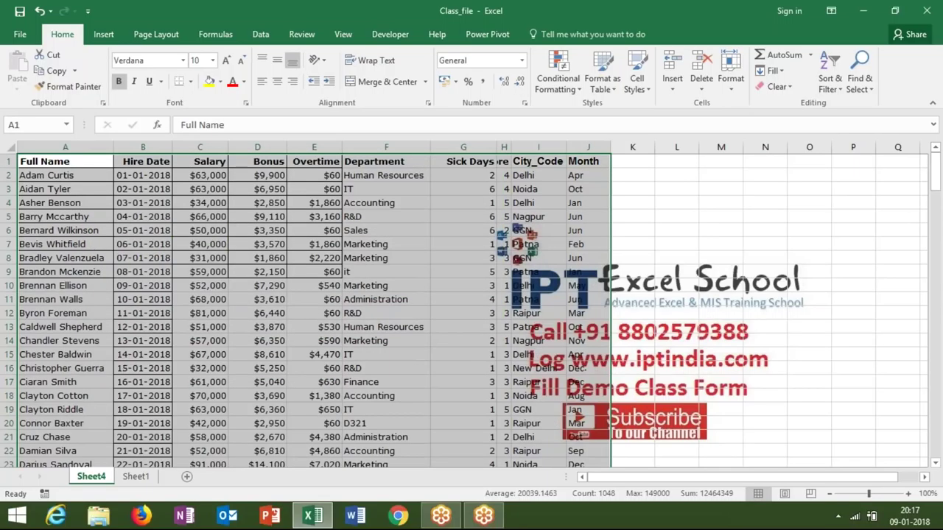
left_click_drag(934, 173, 937, 345)
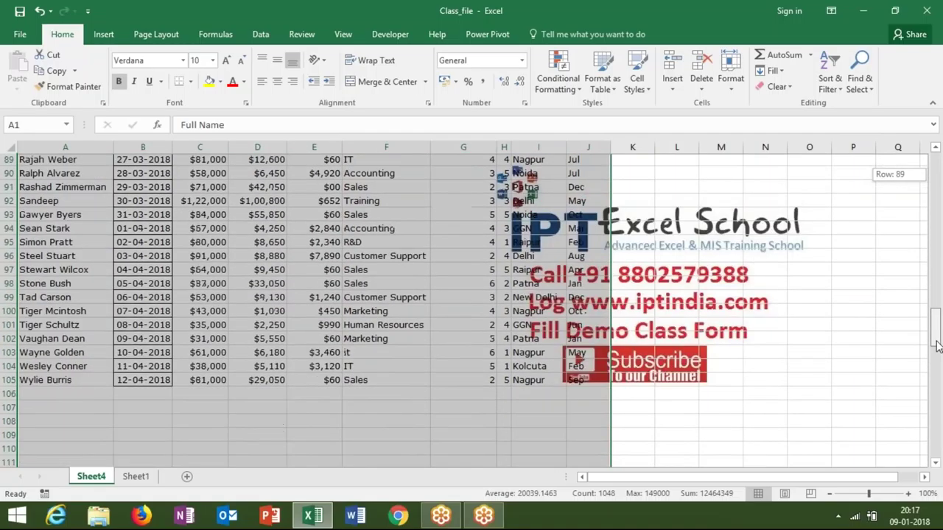
left_click_drag(936, 345, 934, 106)
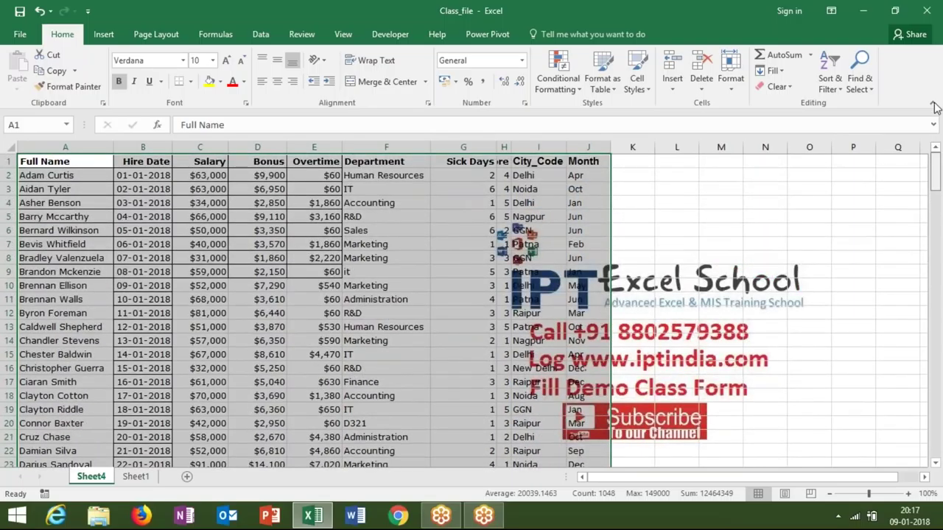
- Deselect the table and switch to Sheet1
left_click(789, 197)
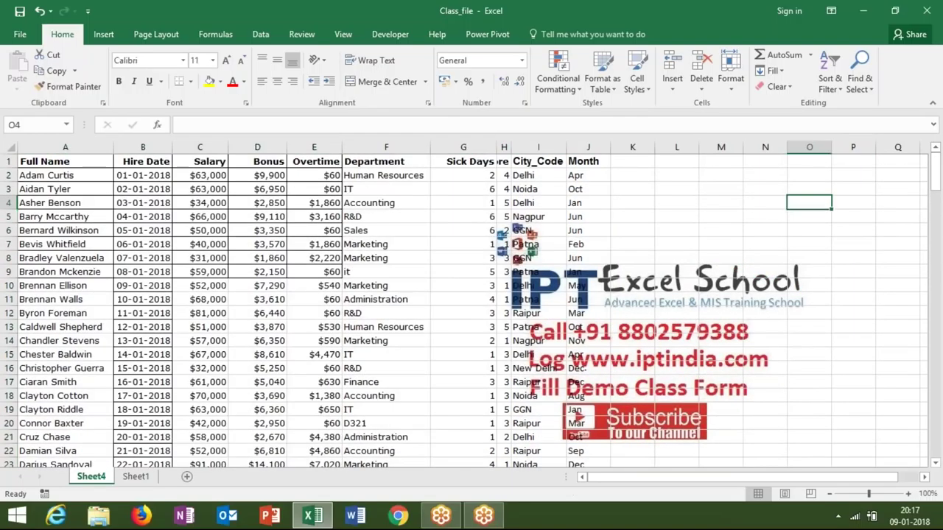
left_click(259, 435)
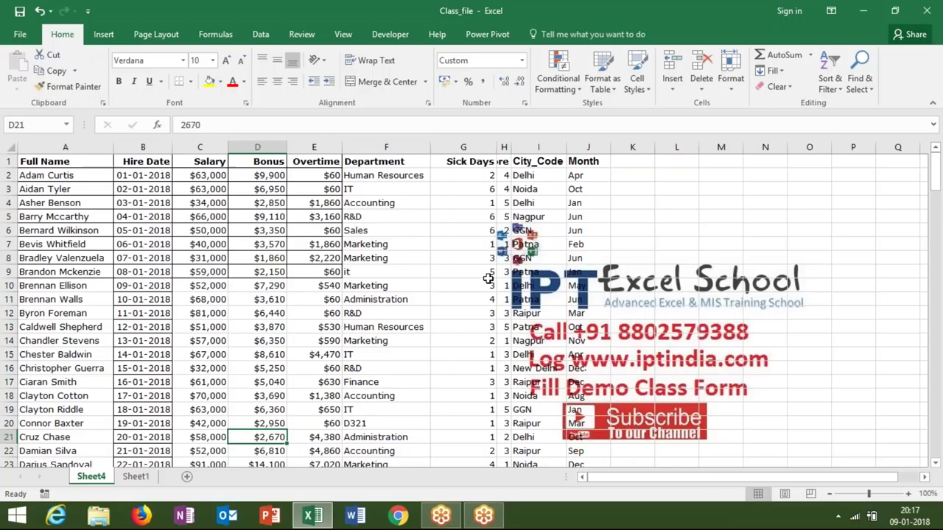
left_click(146, 478)
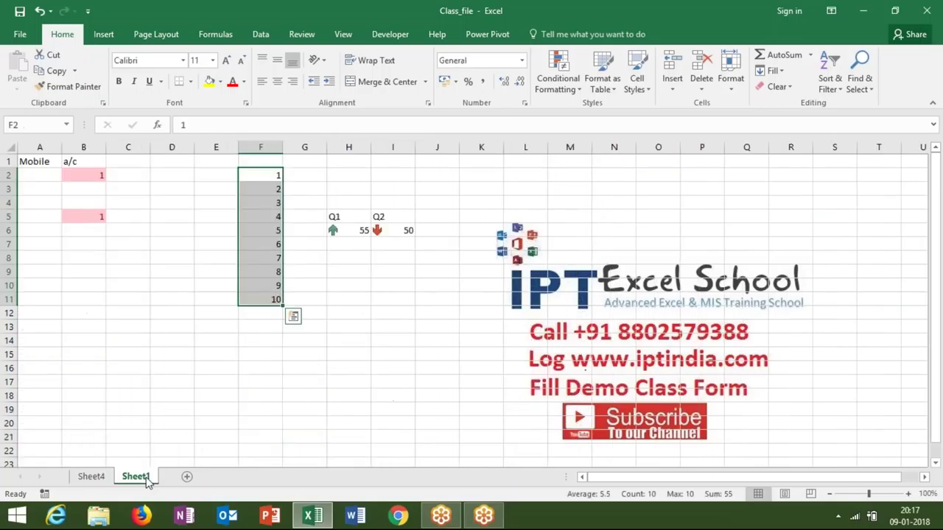
- Delete the old Sheet1 and add a new blank sheet
right_click(137, 467)
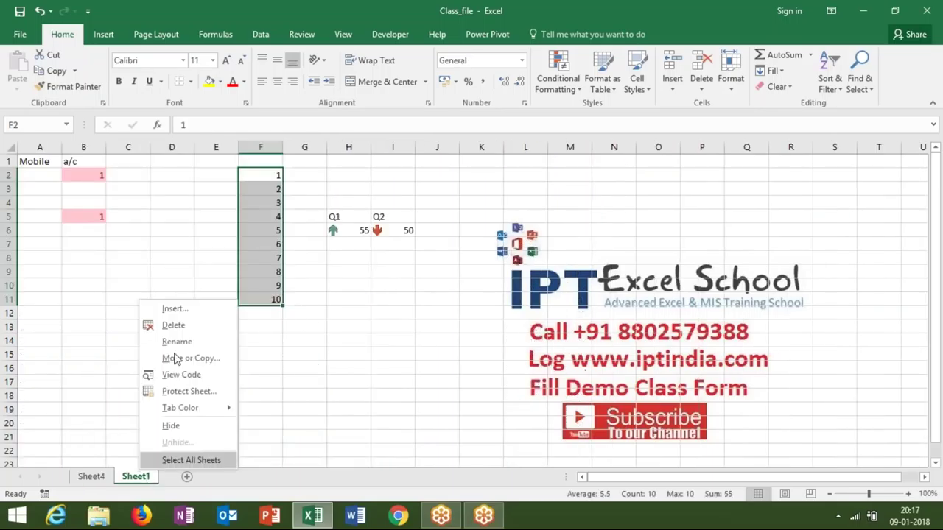
left_click(180, 326)
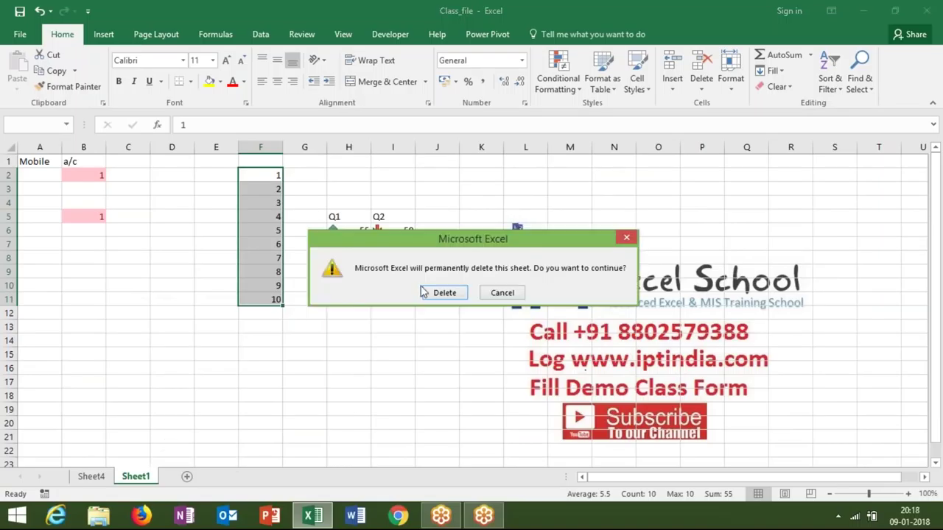
left_click(439, 291)
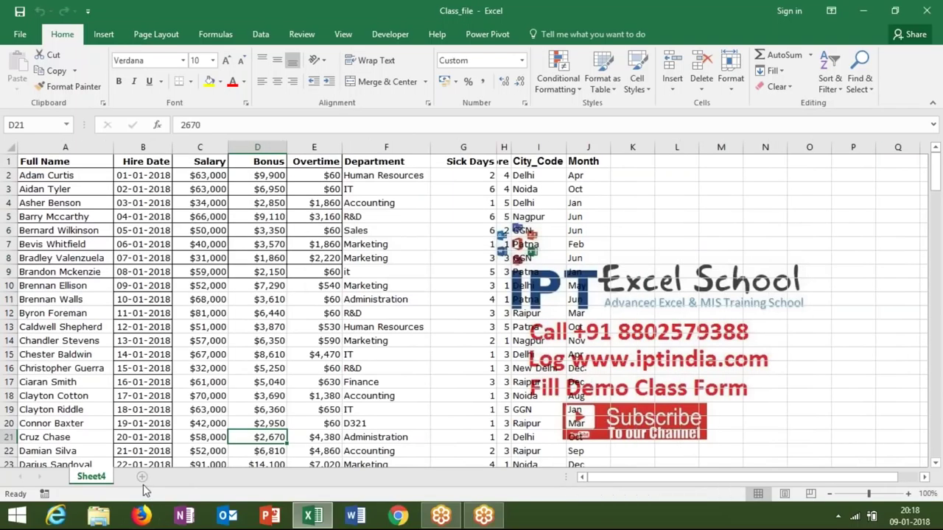
left_click(142, 476)
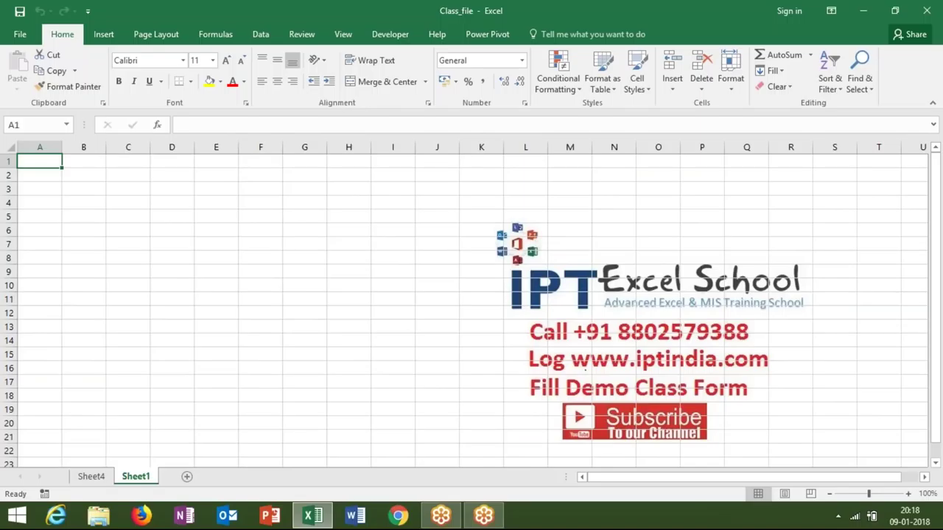
- Add a Name header and Day-1 through Day-16 headers across row 1
type("Name")
key("Tab")
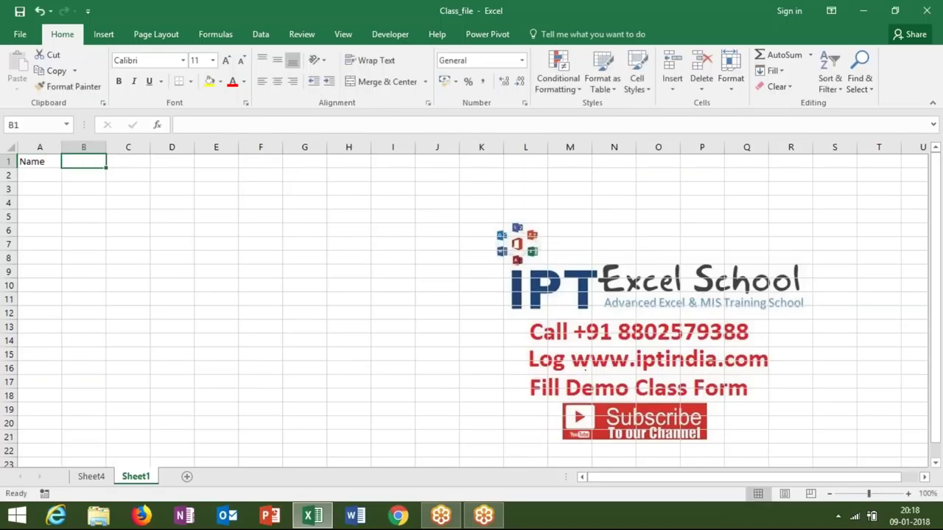
type("Day-")
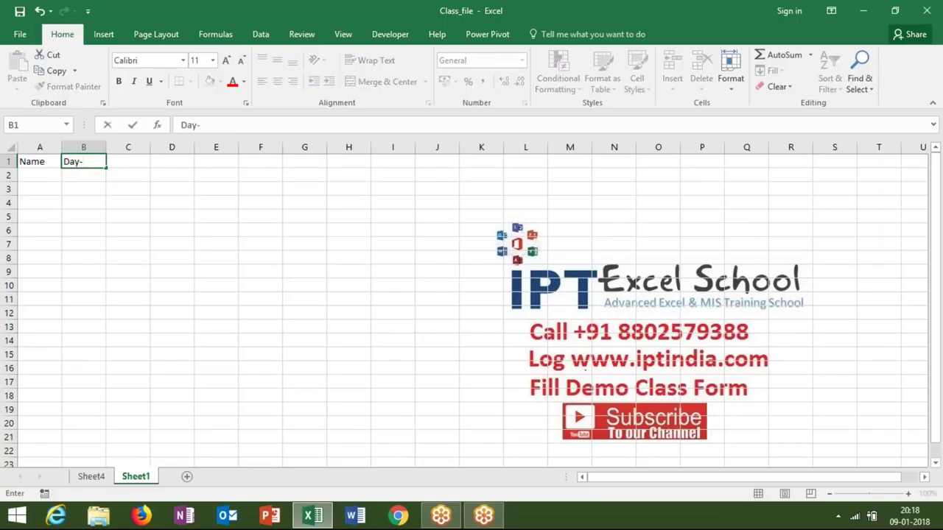
type("1")
key("Return")
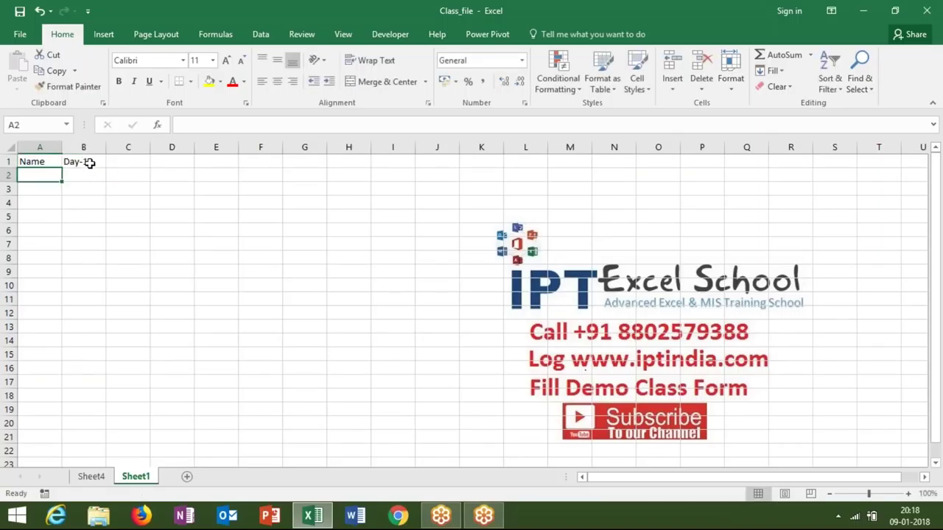
left_click(89, 162)
left_click_drag(106, 169, 751, 159)
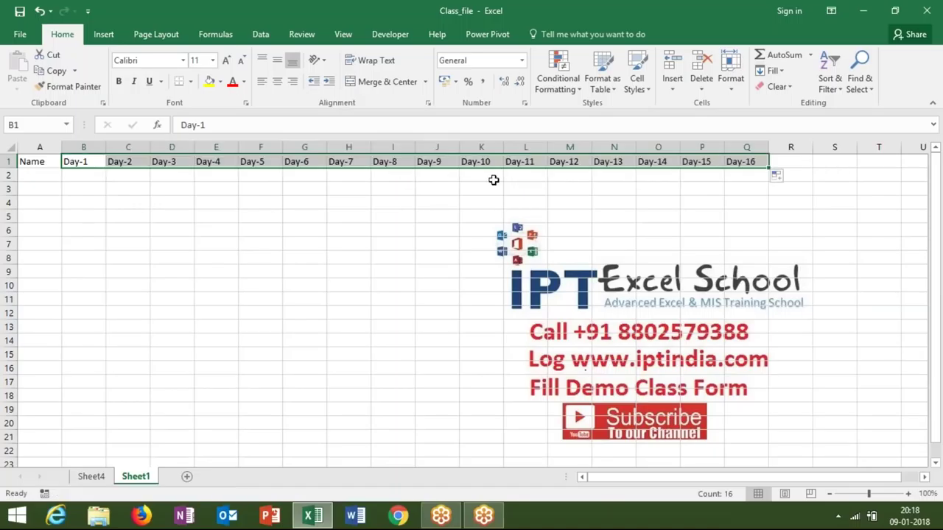
- Enter a first name in A2 and fill the name list down to row 12
left_click(51, 181)
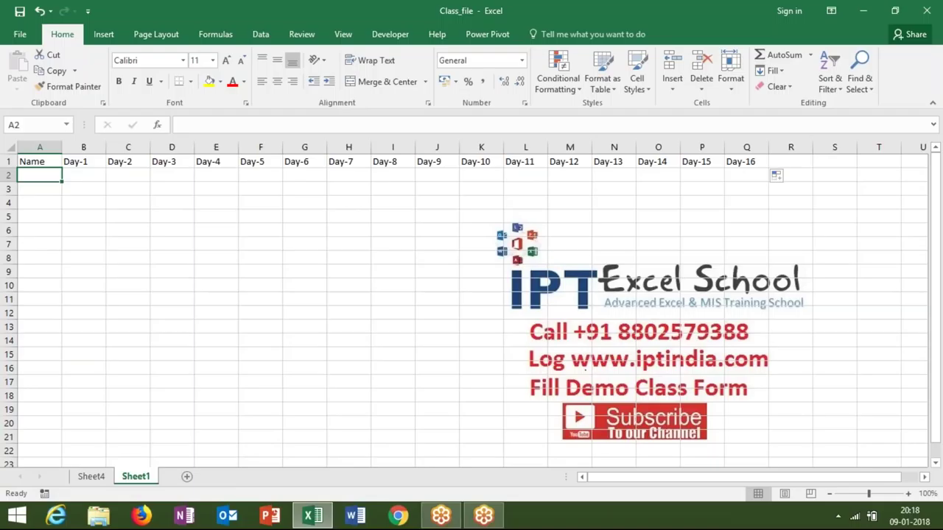
type("Puja")
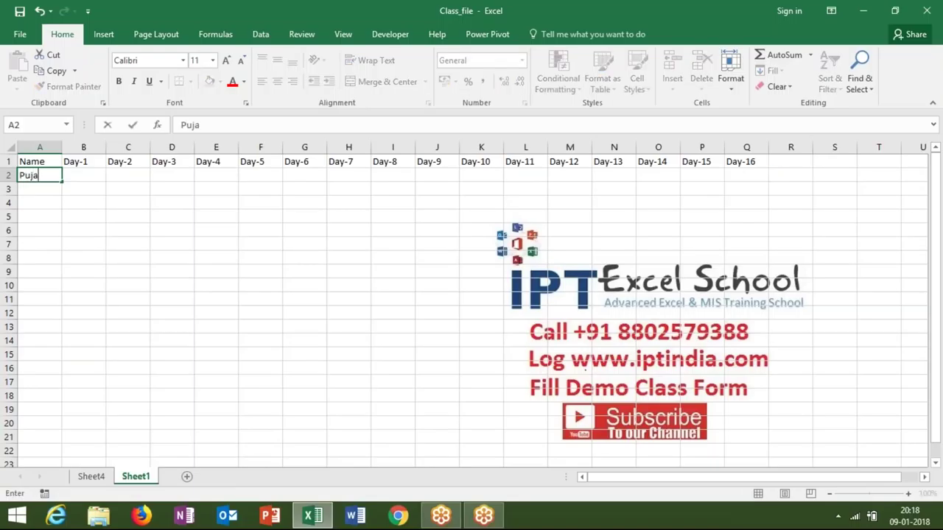
key("Return")
left_click(55, 176)
left_click_drag(62, 182, 67, 324)
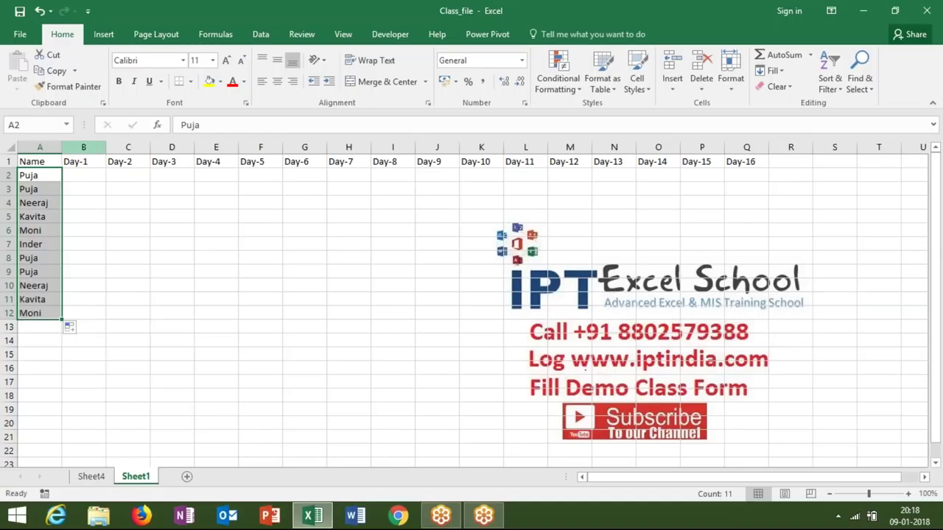
- Enter =RANDBETWEEN(10,90) in B2 and select the score range B2:Q12
left_click(85, 178)
type("=ra")
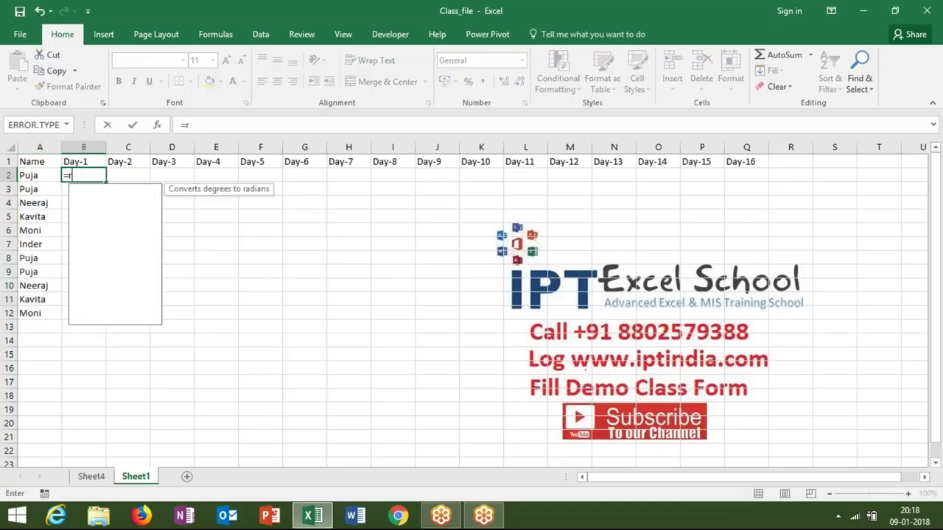
key("Down")
key("Down")
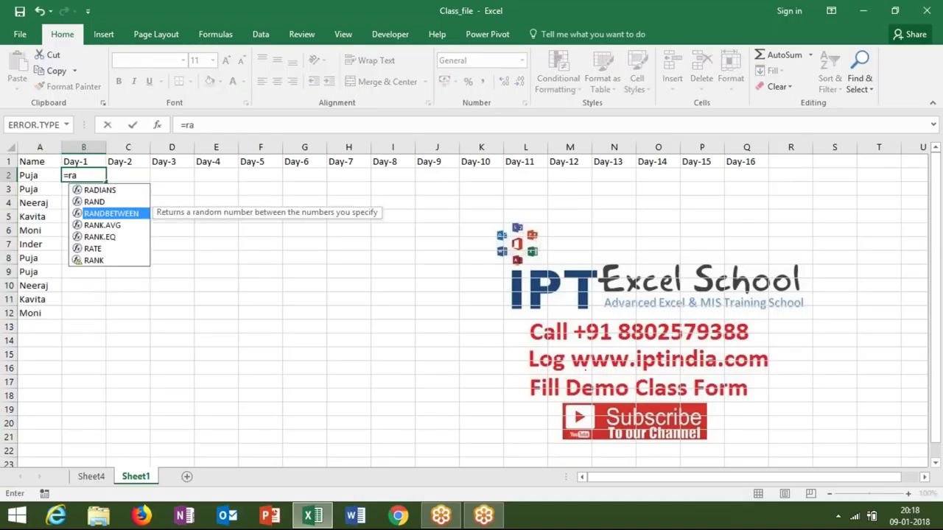
key("Tab")
type("10,90")
key("Return")
key("Up")
key("Up")
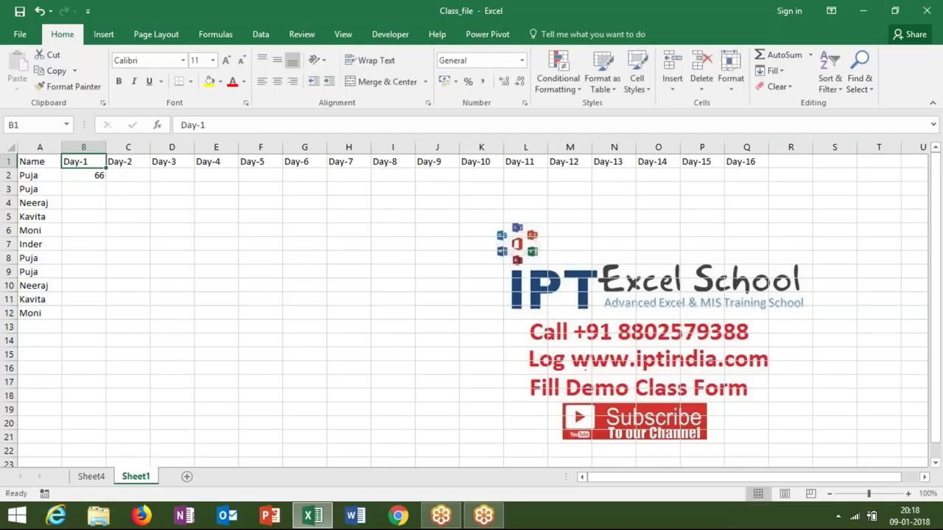
key("ctrl+Right")
key("Down")
key("ctrl+shift+Left")
key("shift+Down")
key("shift+Down")
key("shift+Down")
key("shift+Down")
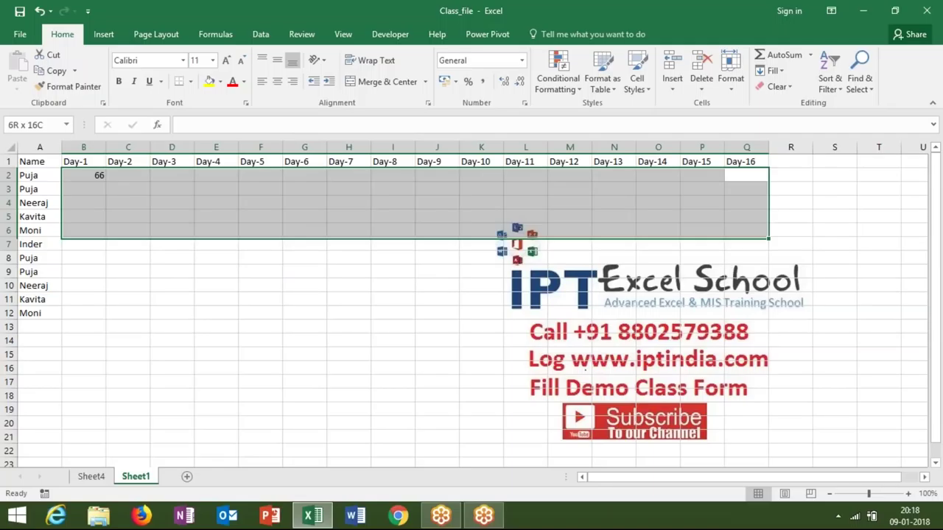
key("shift+Down")
key("shift+Down")
key("shift+Down")
key("shift+Down")
- Fill the RANDBETWEEN formula through B2:Q12, then paste the scores back as values
key("ctrl+r")
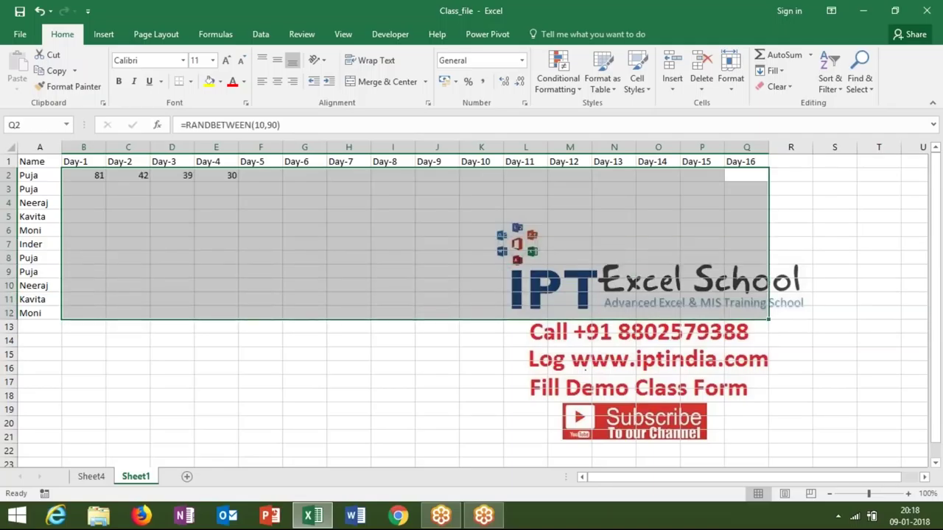
key("ctrl+d")
key("ctrl+c")
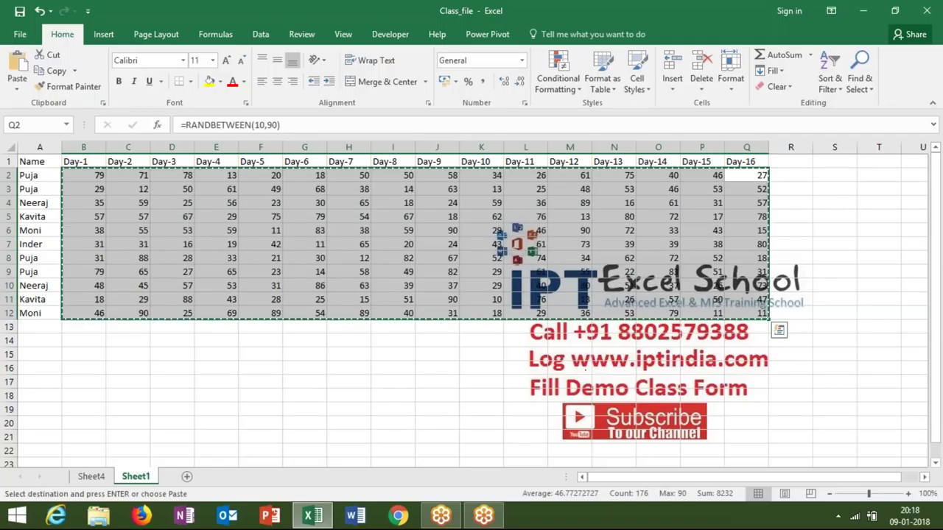
left_click(17, 89)
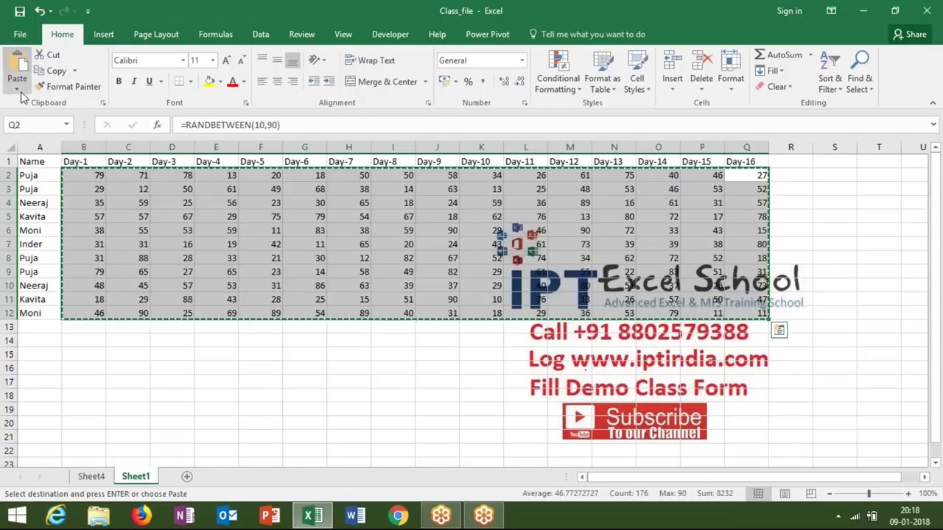
left_click(15, 177)
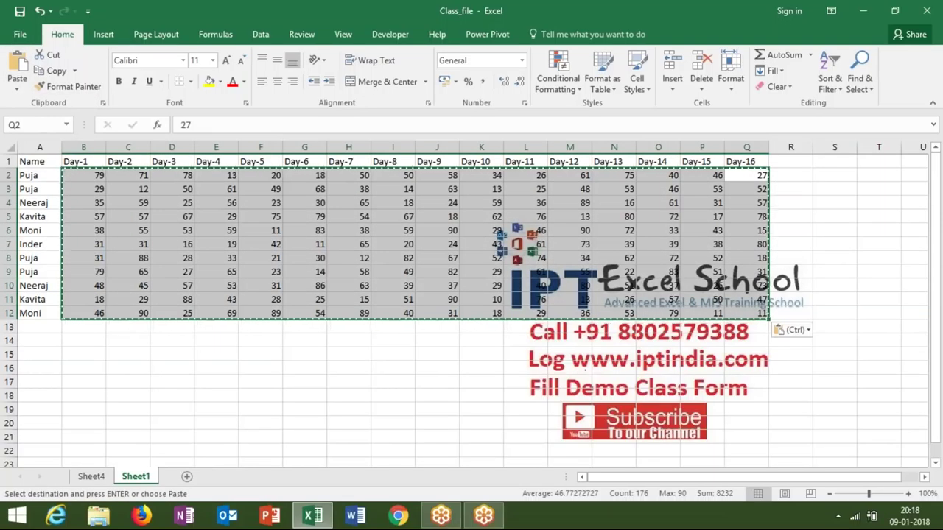
left_click(127, 204)
key("Right")
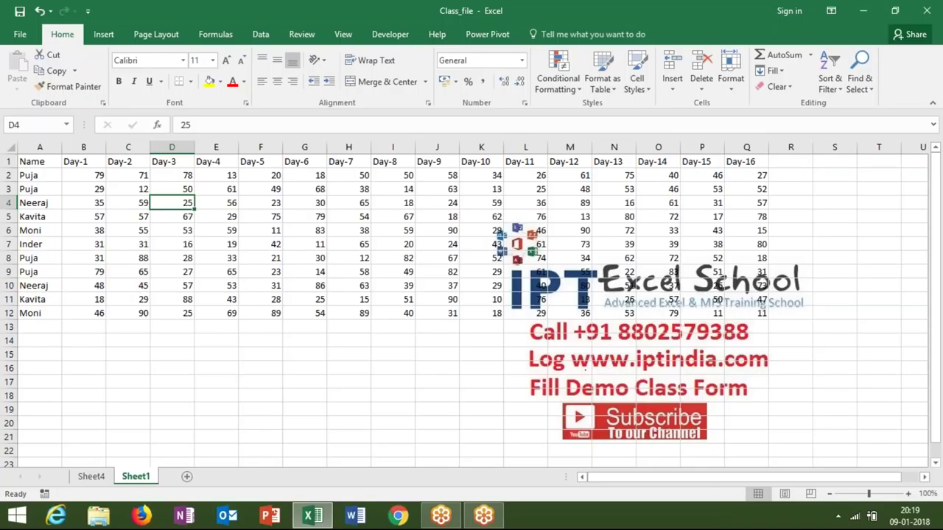
key("Right")
key("Right")
key("Right")
key("Right")
key("Right")
key("Right")
key("Right")
key("Right")
key("Left")
key("ctrl+Left")
key("Right")
key("Right")
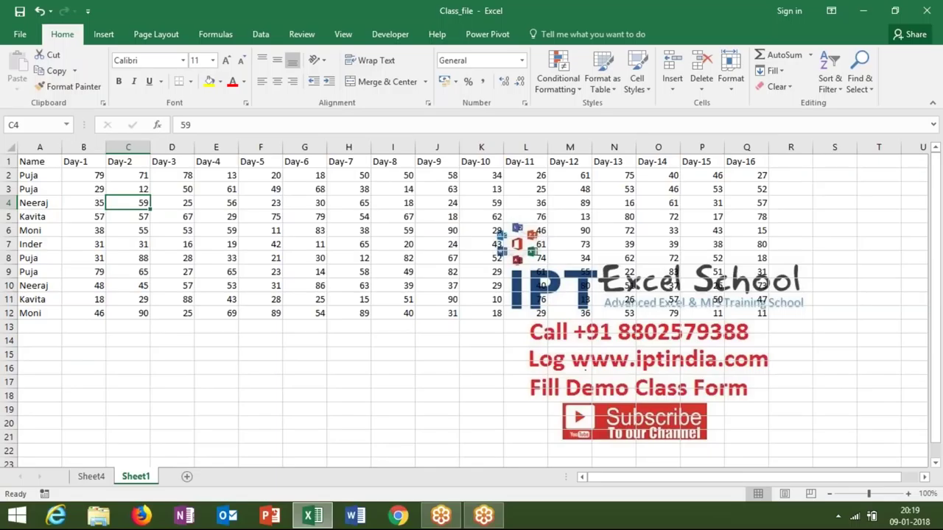
key("ctrl+space")
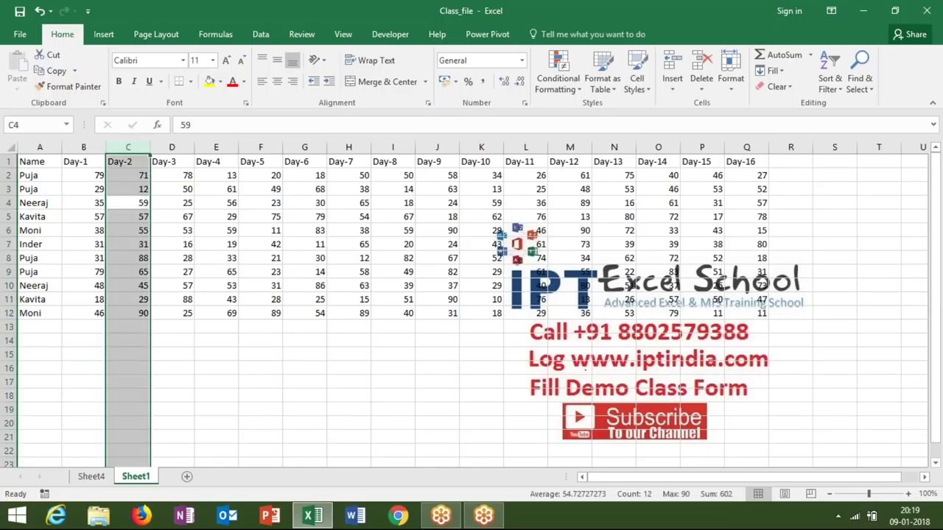
key("ctrl+shift+plus")
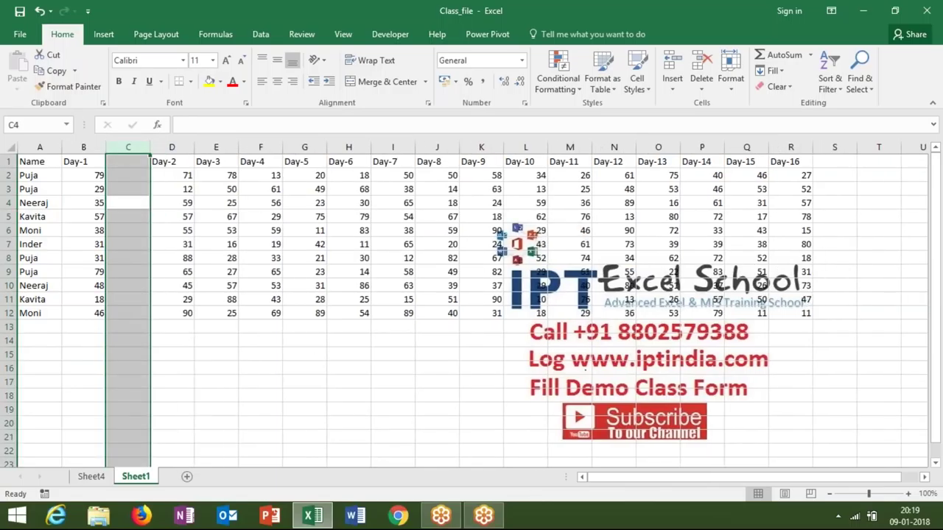
key("Up")
key("Up")
key("Up")
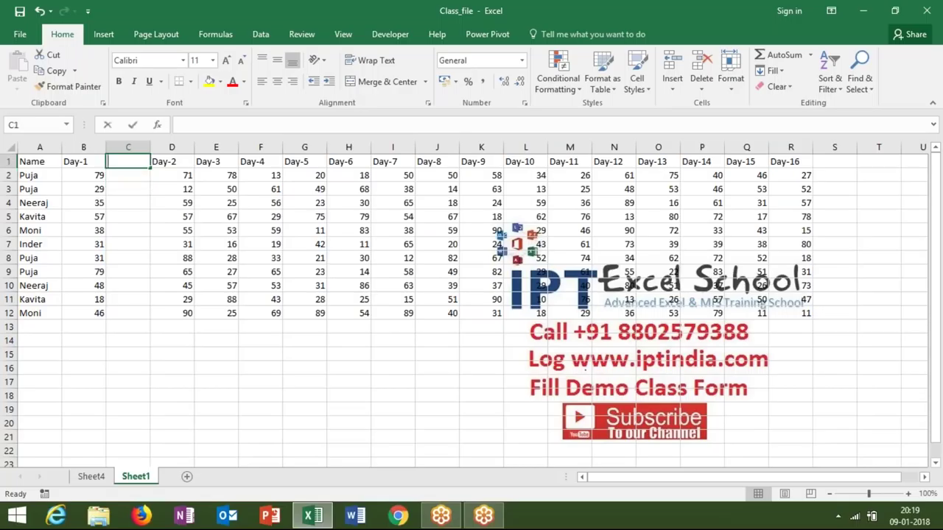
type("%")
key("Left")
key("Right")
key("Down")
type("=")
key("Left")
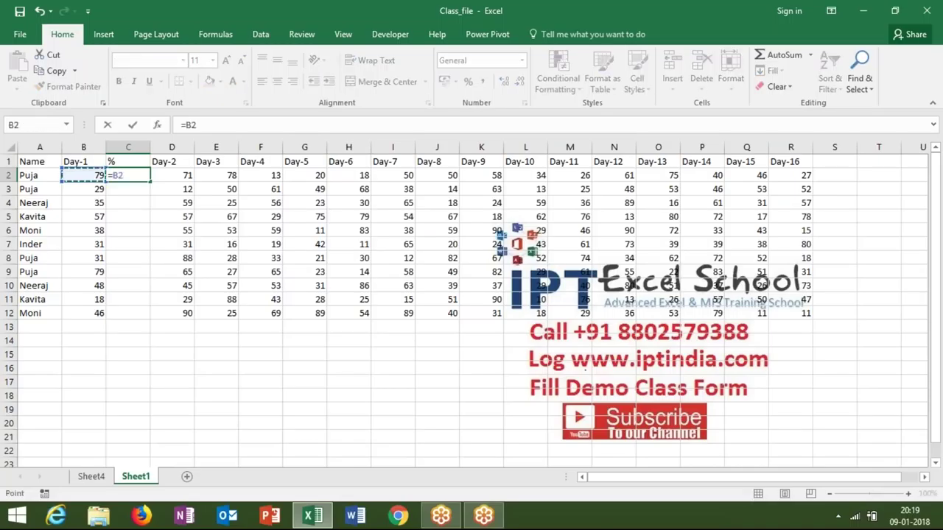
type("/9")
key("BackSpace")
type("70")
key("Return")
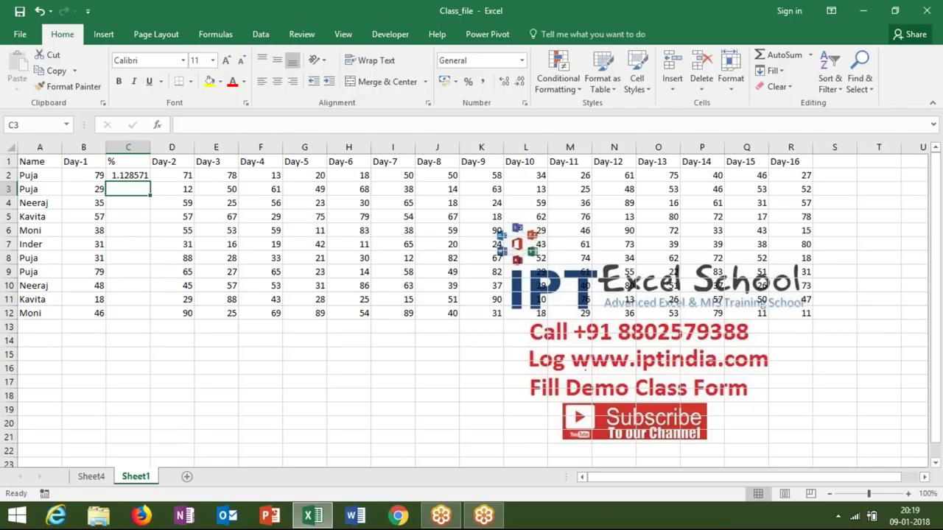
key("ctrl+z")
key("ctrl+z")
key("ctrl+z")
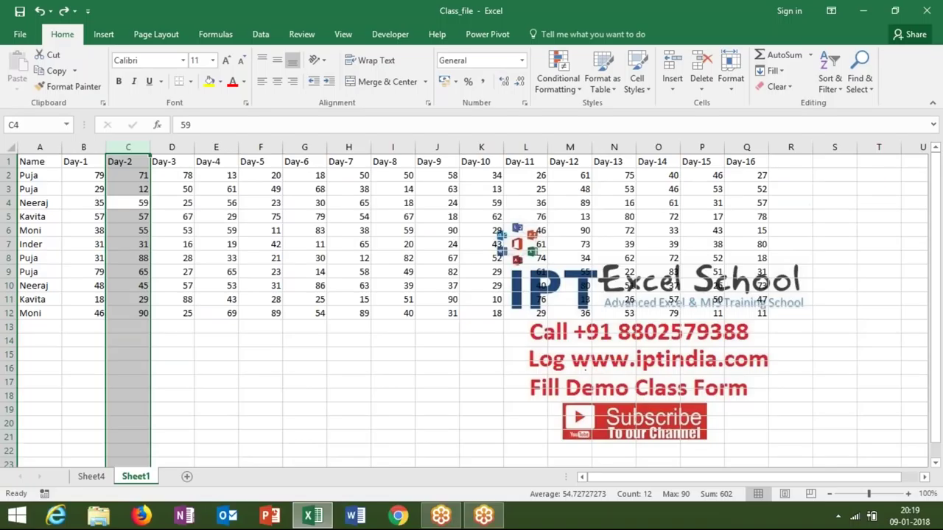
- Insert a blank row above the headers and number the Day columns 1–16 in B1:Q1
left_click(128, 161)
key("shift+space")
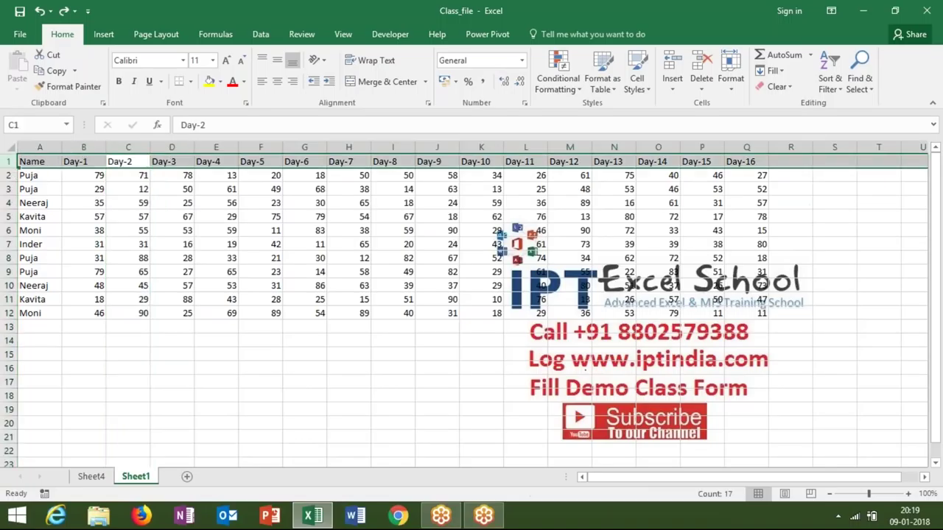
key("ctrl+shift+plus")
left_click(128, 161)
left_click(83, 161)
type("1")
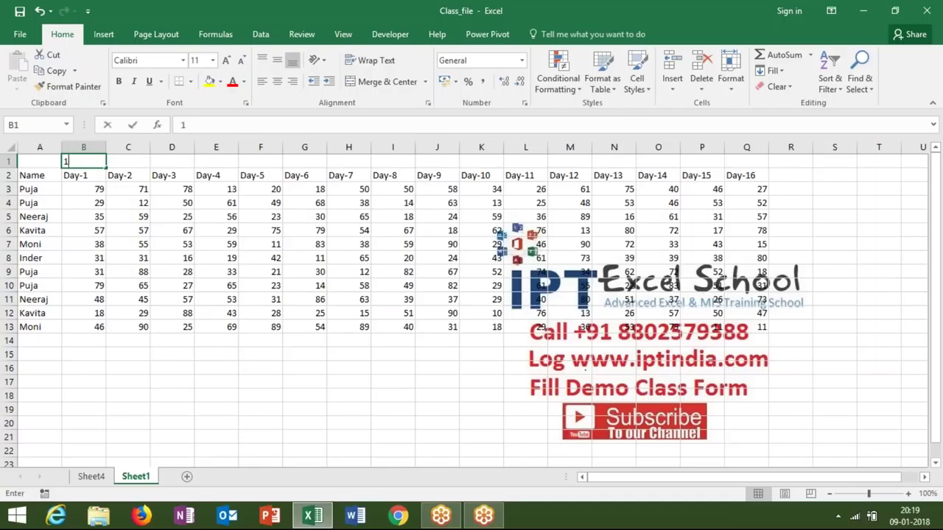
key("Tab")
type("2")
key("Left")
key("shift+Right")
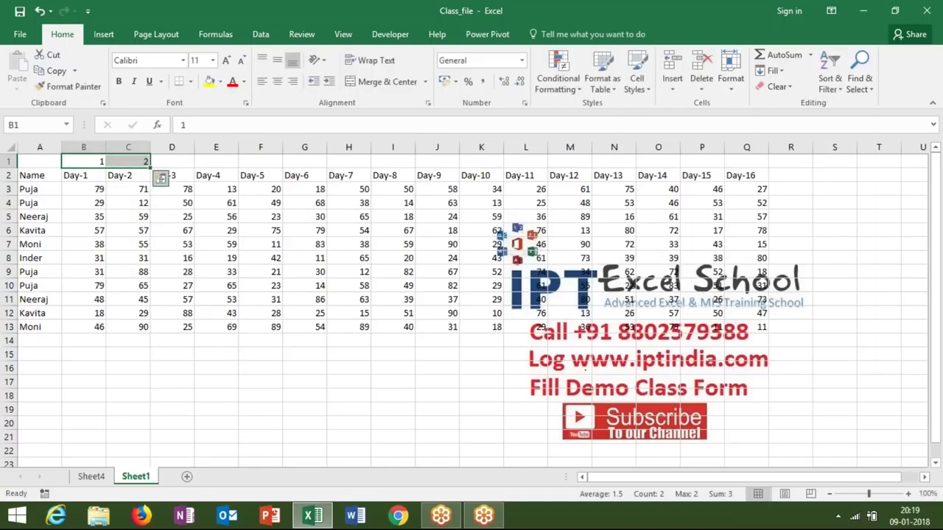
left_click_drag(151, 168, 766, 162)
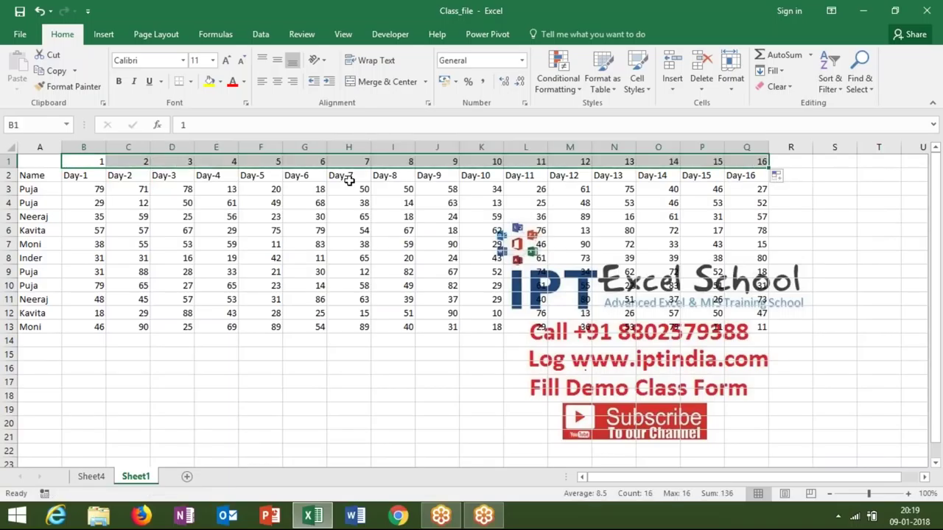
- Repeat the 1–16 sequence in R1:AG1 and select the whole table B1:AG13
key("ctrl+c")
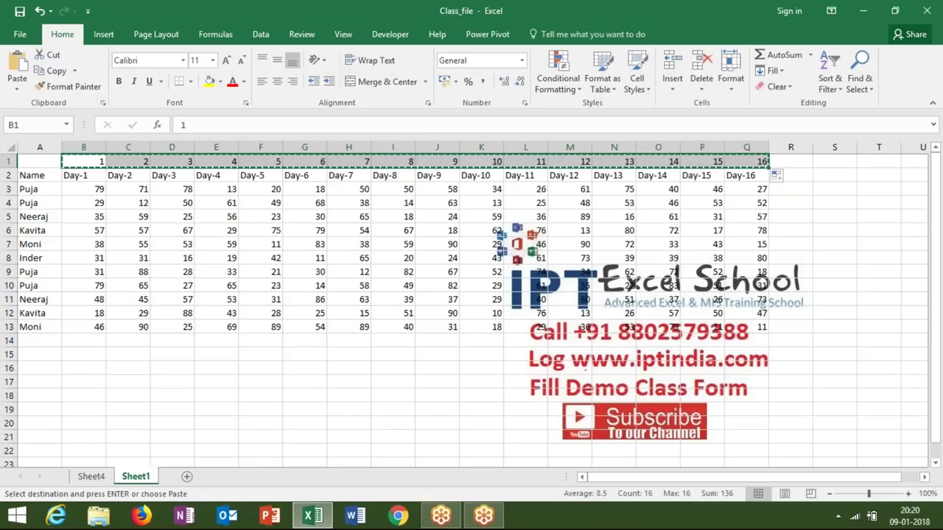
left_click(799, 164)
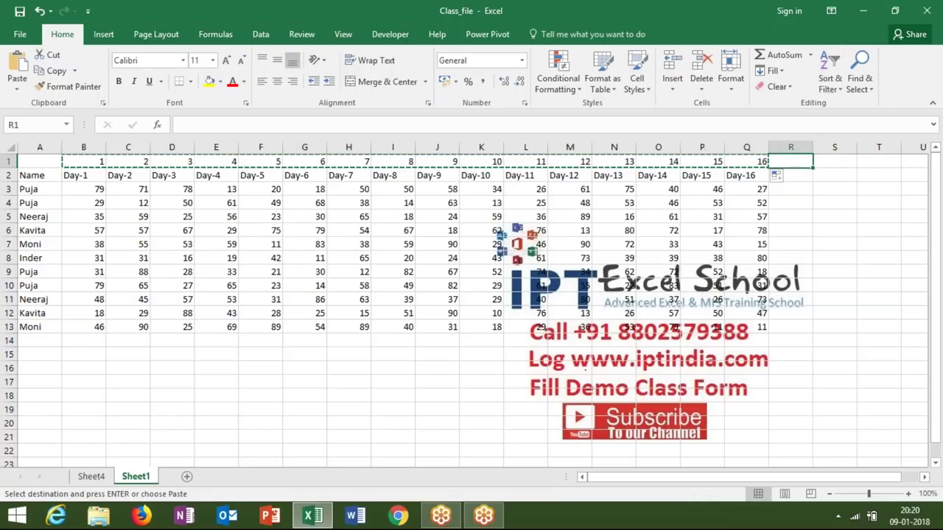
key("ctrl+v")
key("ctrl+Right")
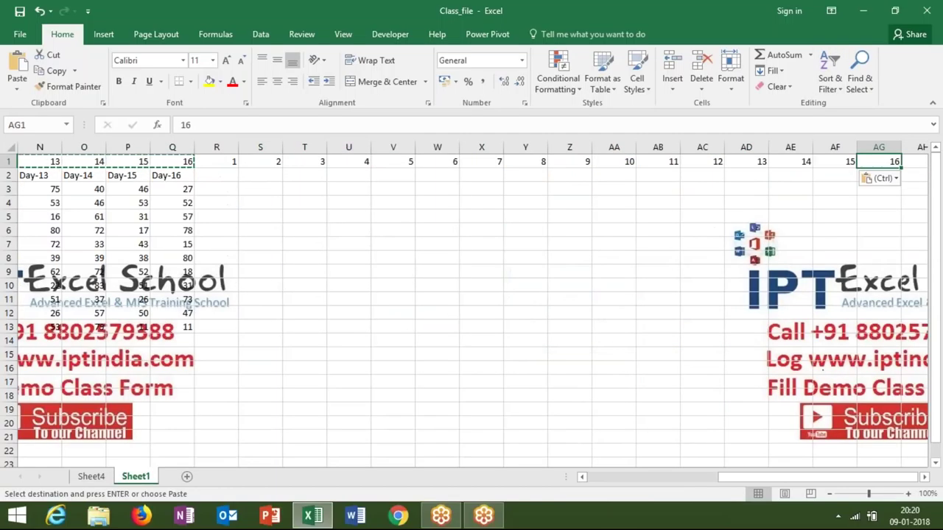
mouse_move(884, 161)
left_mouse_down()
mouse_move(30, 162)
mouse_move(30, 333)
left_mouse_up()
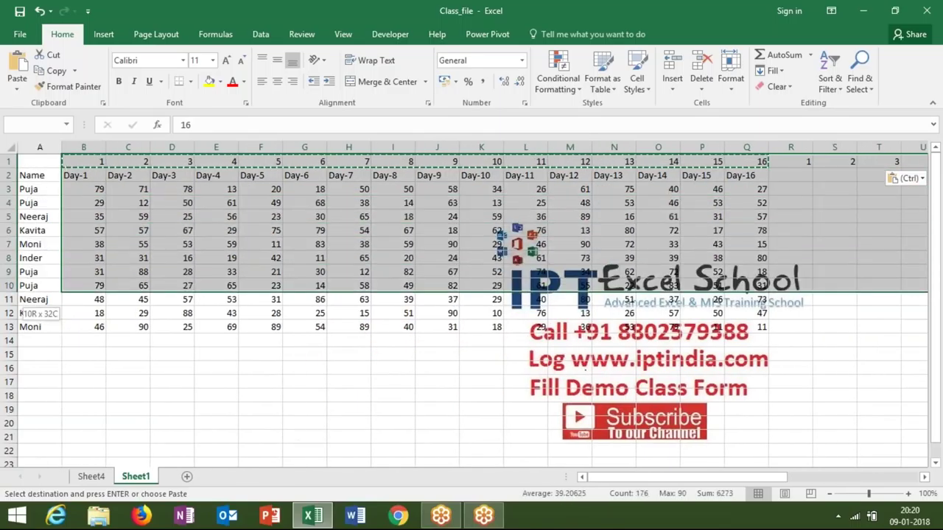
- Custom-sort the table left to right by Row 1, smallest to largest
left_click(844, 94)
left_click(848, 140)
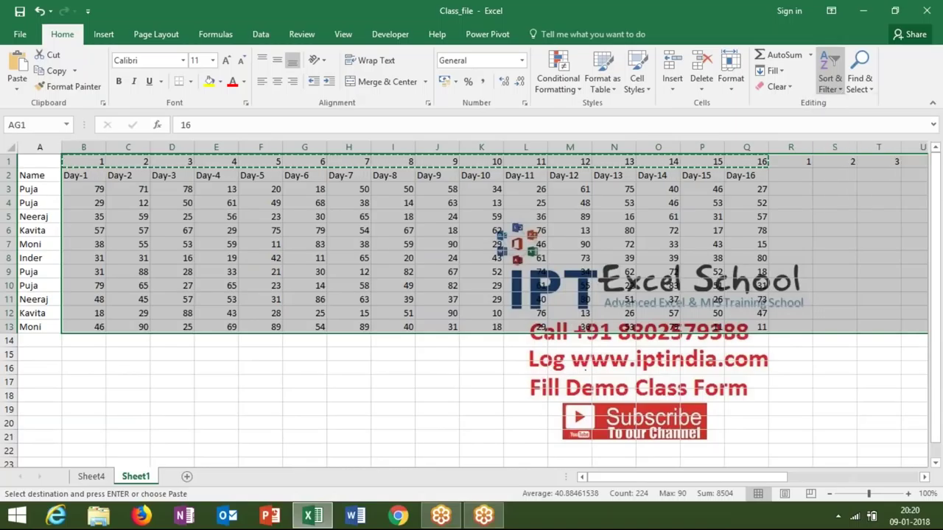
left_click(196, 218)
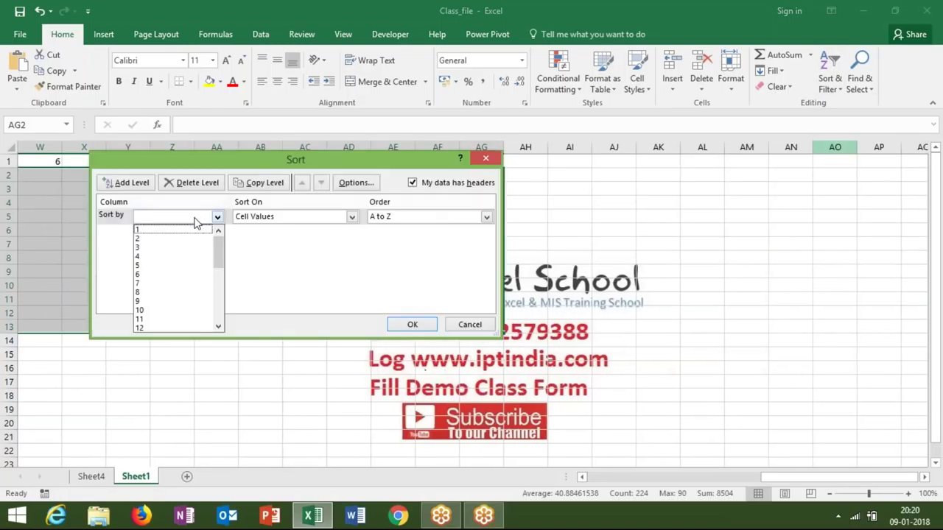
left_click(196, 220)
left_click(196, 219)
left_click(355, 187)
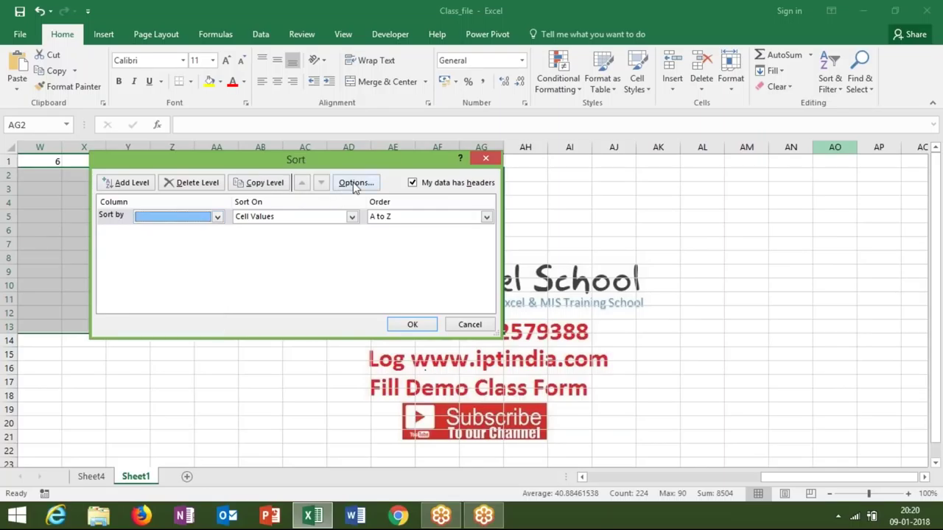
left_click(355, 184)
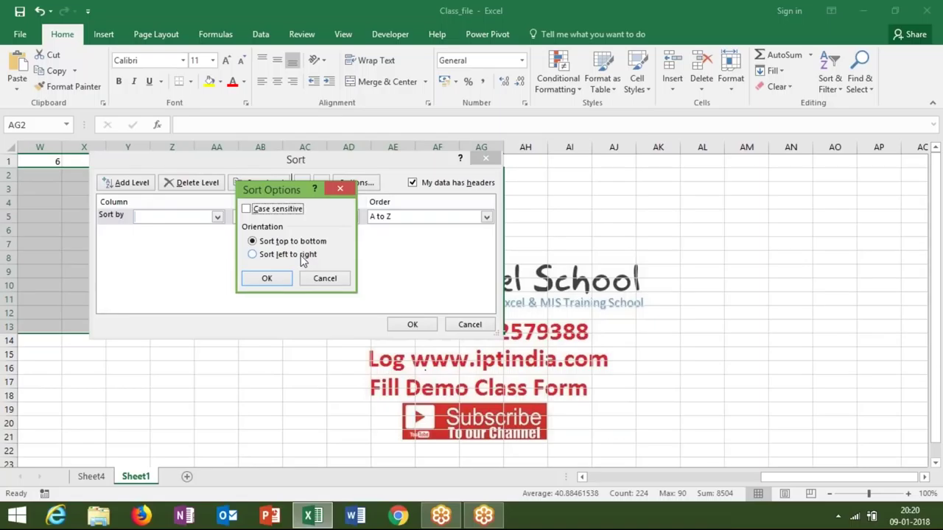
left_click(302, 256)
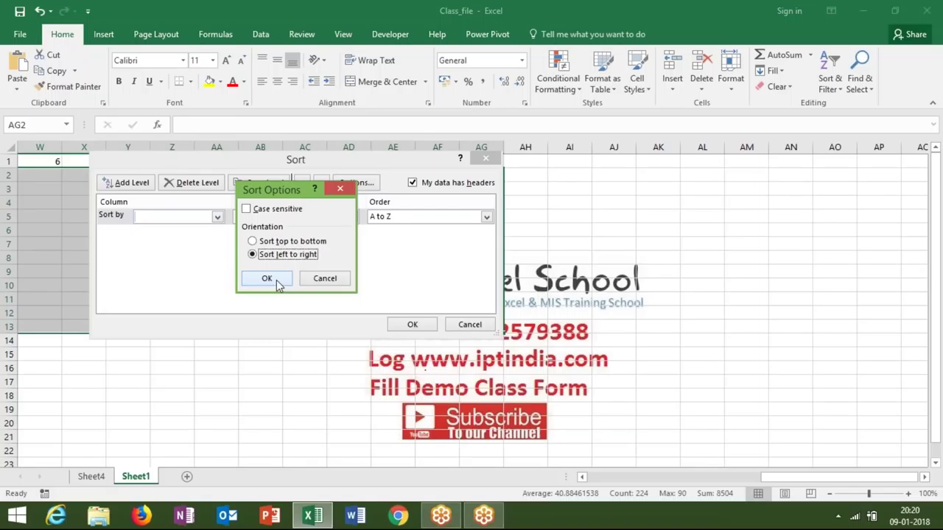
left_click(276, 281)
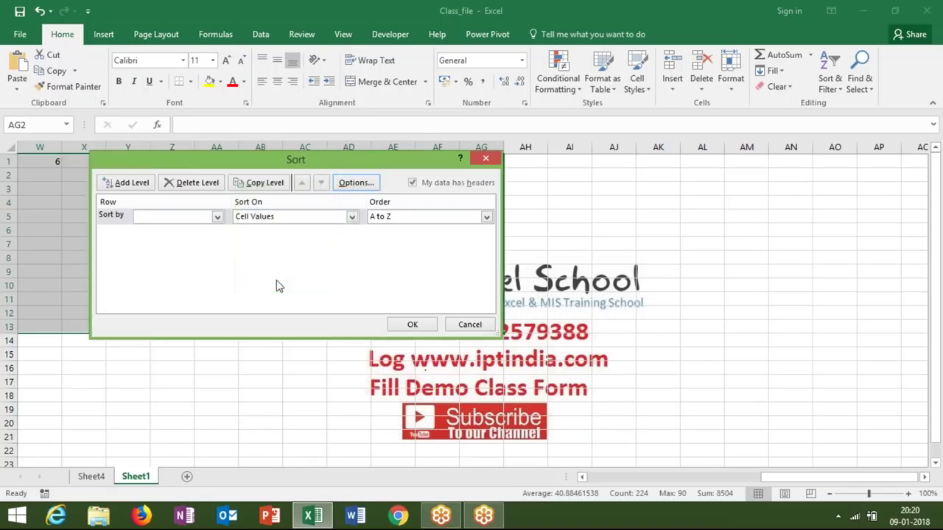
left_click(216, 217)
left_click(211, 230)
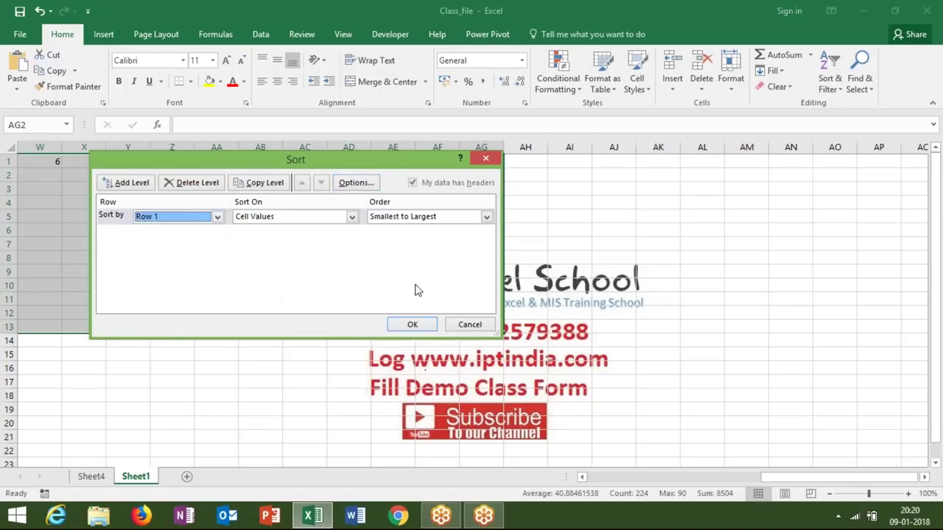
left_click(412, 324)
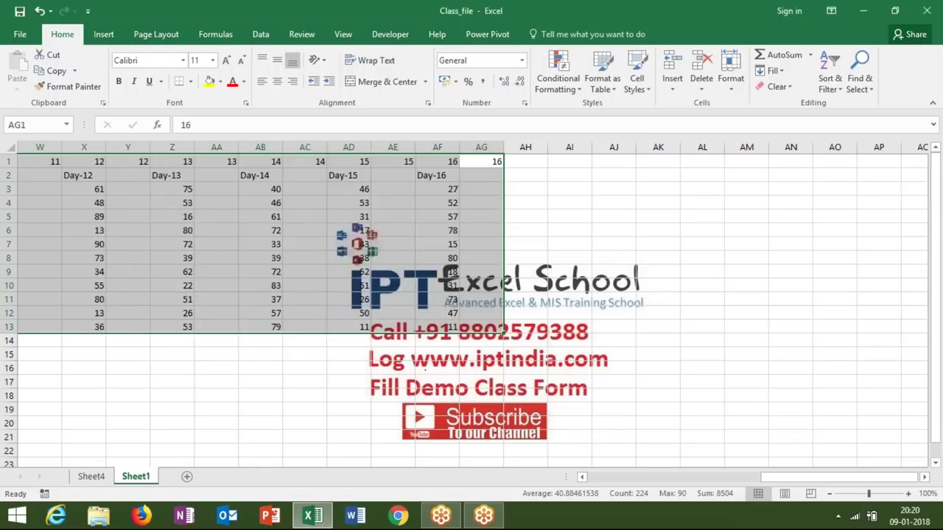
- Check the order of the sorted number row, then select and deselect the whole table
key("Left")
key("Left")
key("Left")
key("Left")
key("Left")
key("Left")
key("Left")
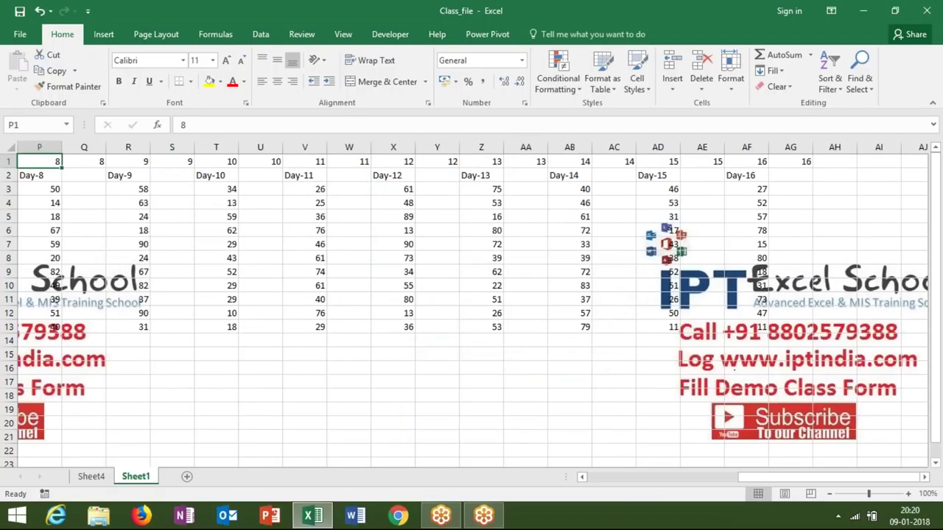
key("Left")
key("Left")
key("Left")
key("Right")
key("Right")
key("Right")
key("Right")
key("Right")
key("Right")
key("Right")
key("Right")
key("Right")
key("Right")
key("Right")
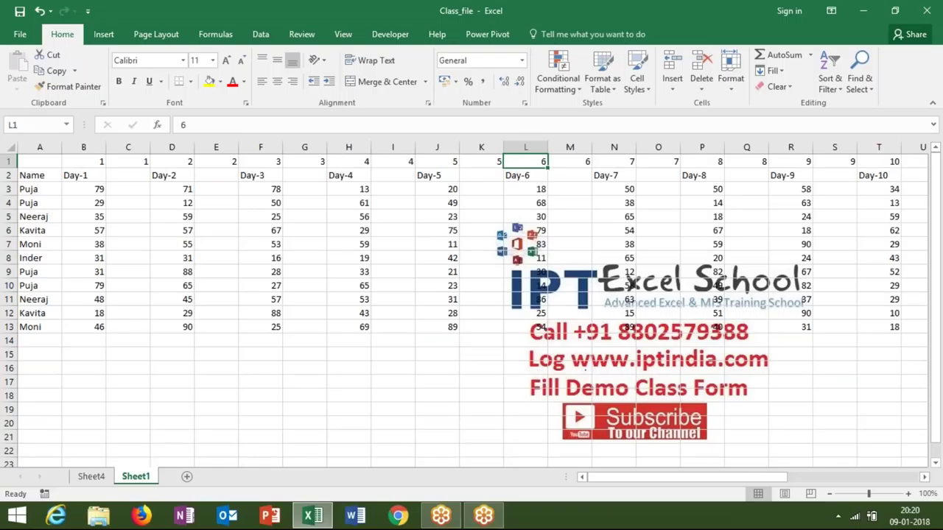
key("ctrl+a")
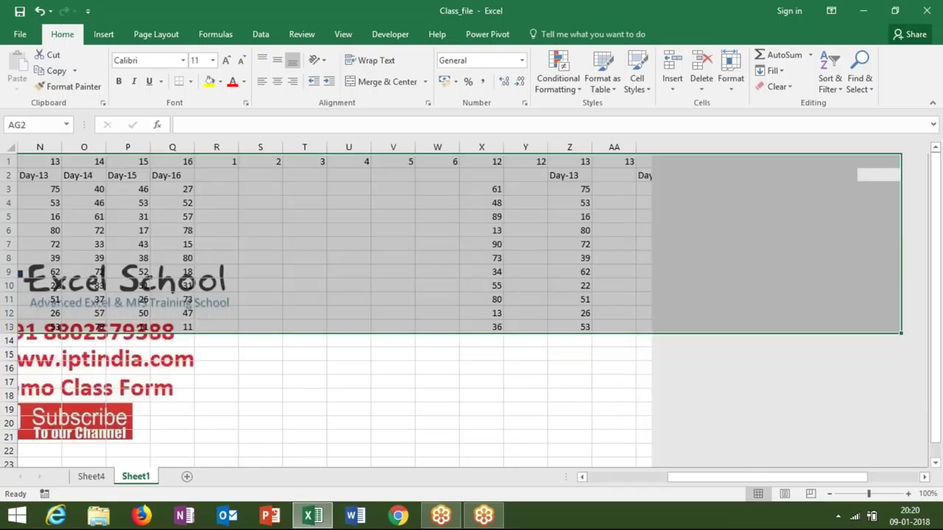
left_click(221, 189)
- Put a '%' heading in each blank cell R2:AG2 beneath the helper numbers 1–16
left_click(221, 175)
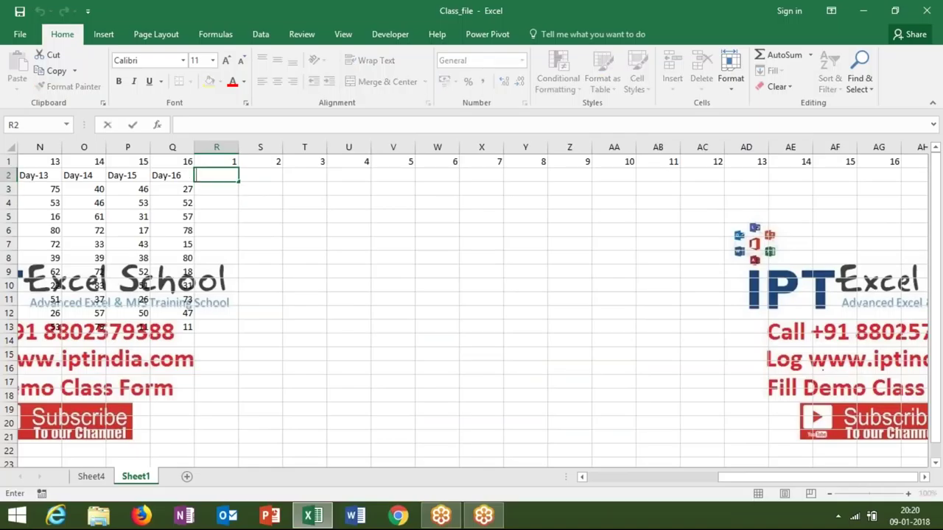
type("%")
key("Return")
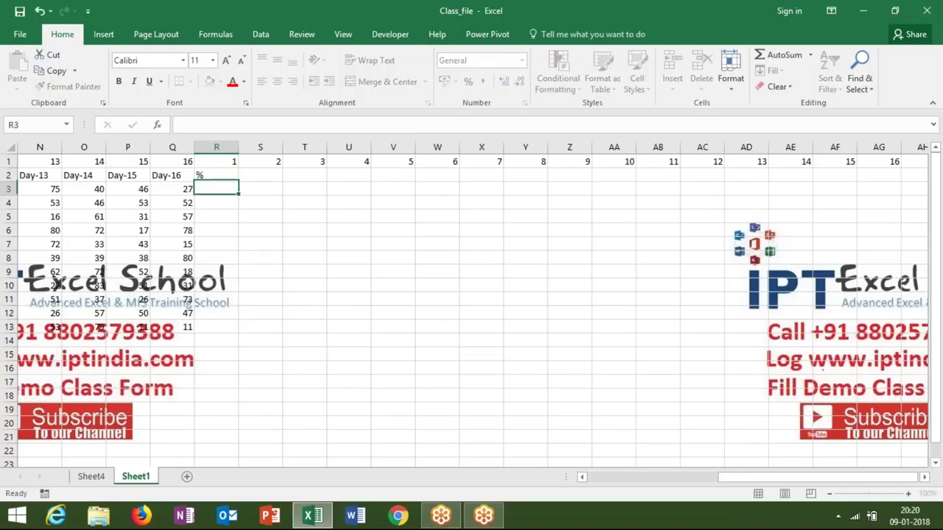
key("Up")
key("Up")
key("ctrl+Right")
key("Down")
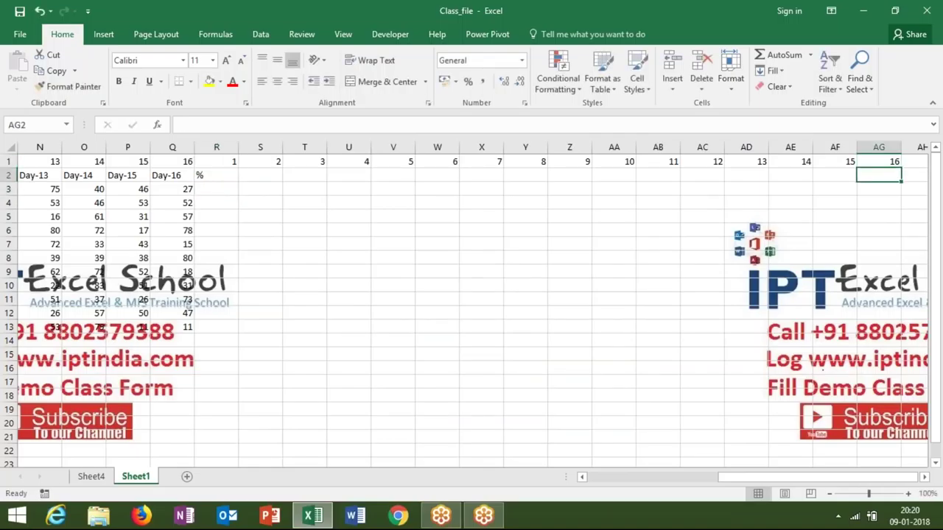
key("ctrl+shift+Left")
key("ctrl+r")
- Select the whole numbered table and bring up Custom Sort
key("Up")
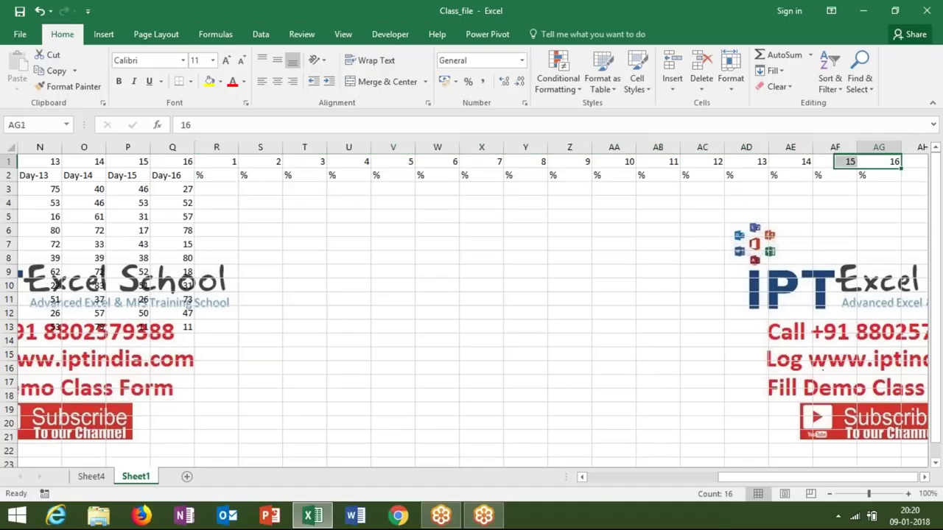
key("ctrl+Left")
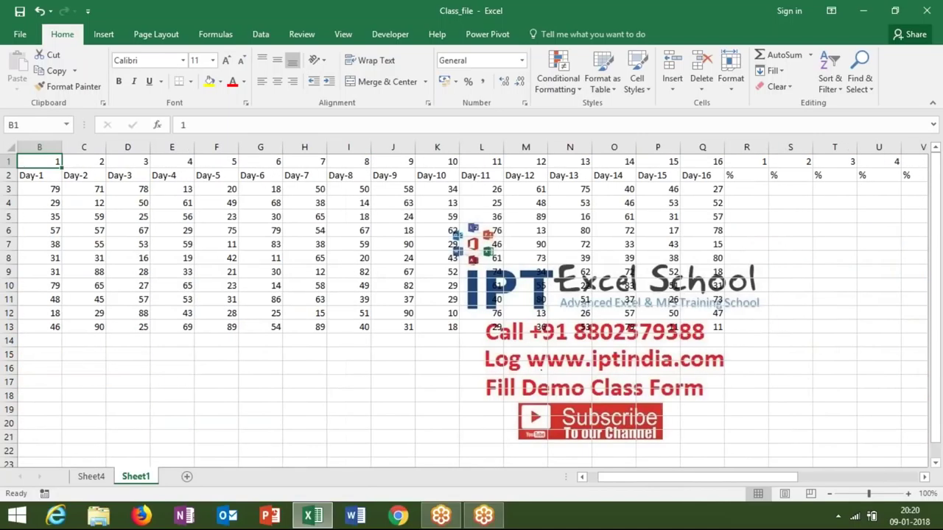
key("ctrl+shift+Right")
key("shift+Down")
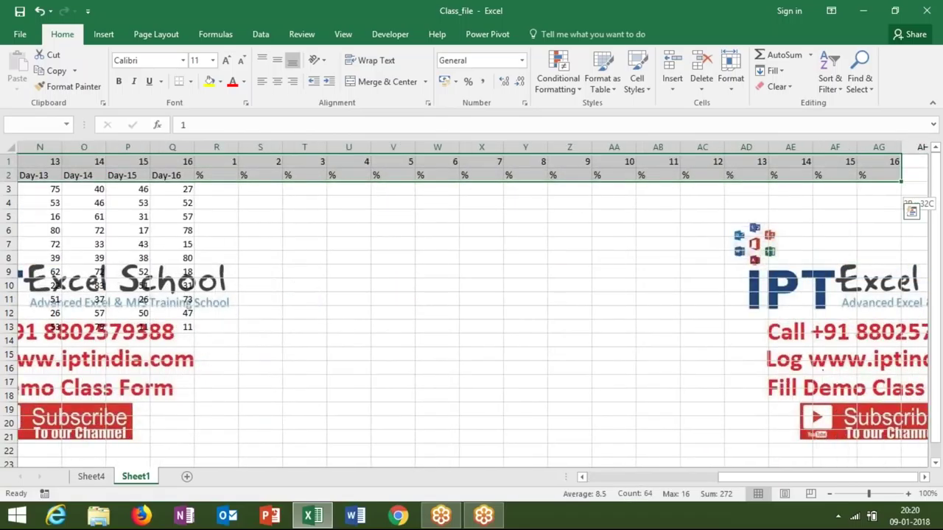
key("ctrl+shift+Down")
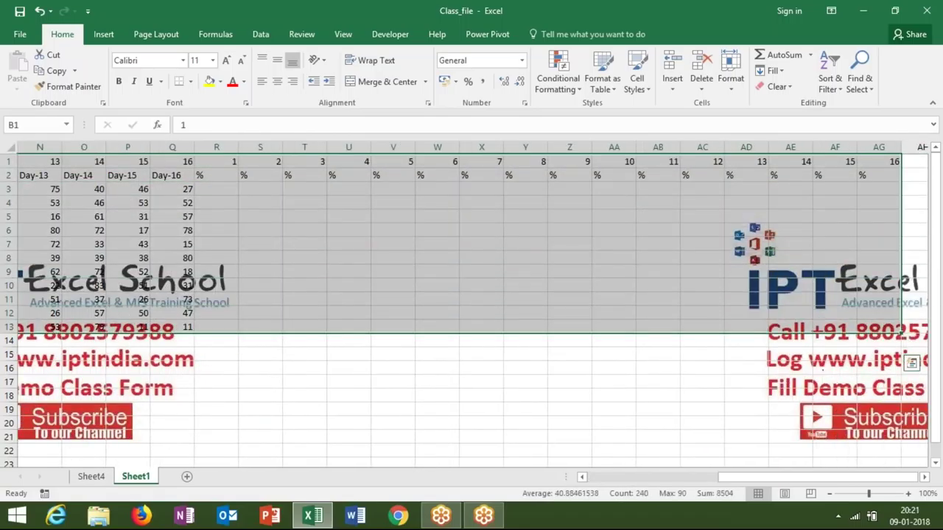
left_click(771, 70)
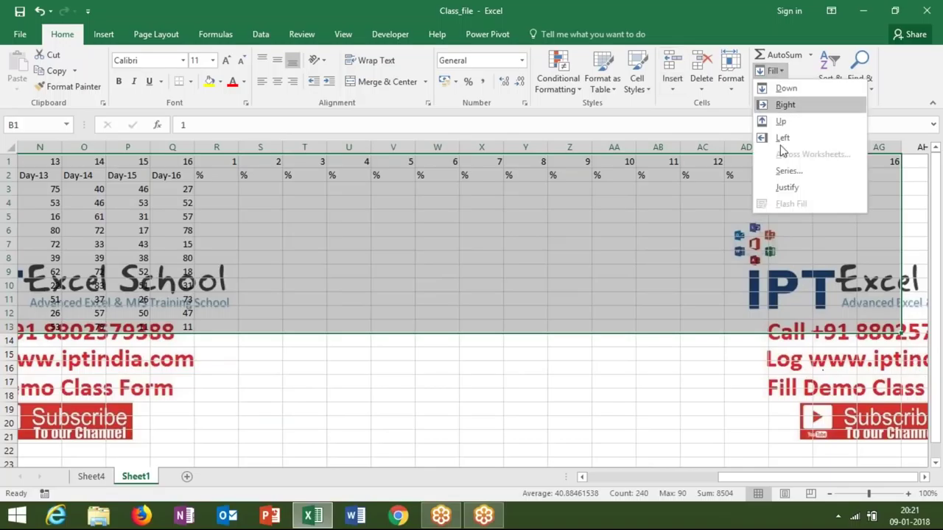
left_click(835, 70)
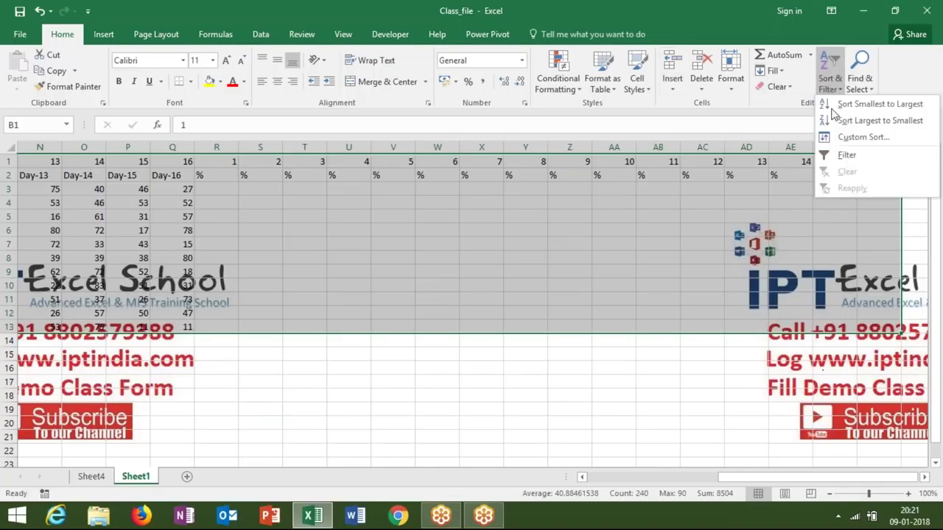
left_click(854, 137)
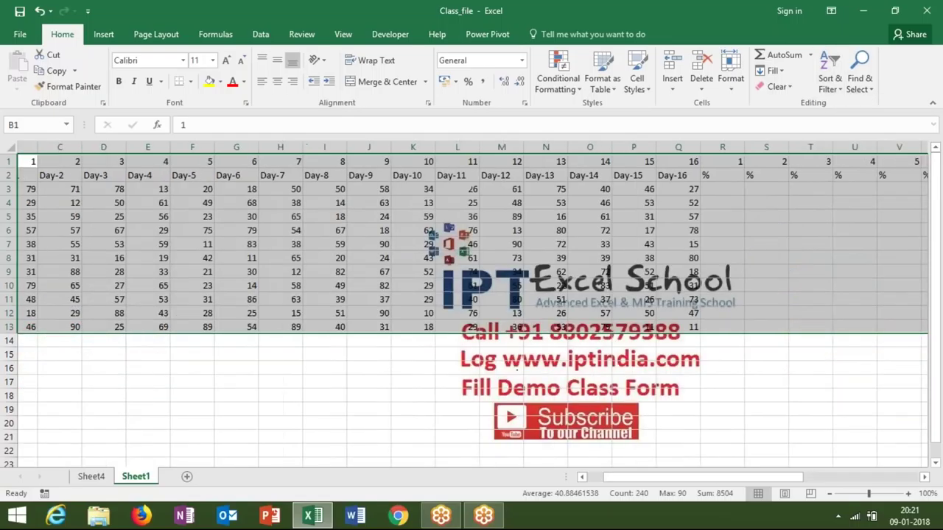
- Sort the columns left to right by Row 1, smallest to largest, pairing each Day with a % column
left_click(204, 216)
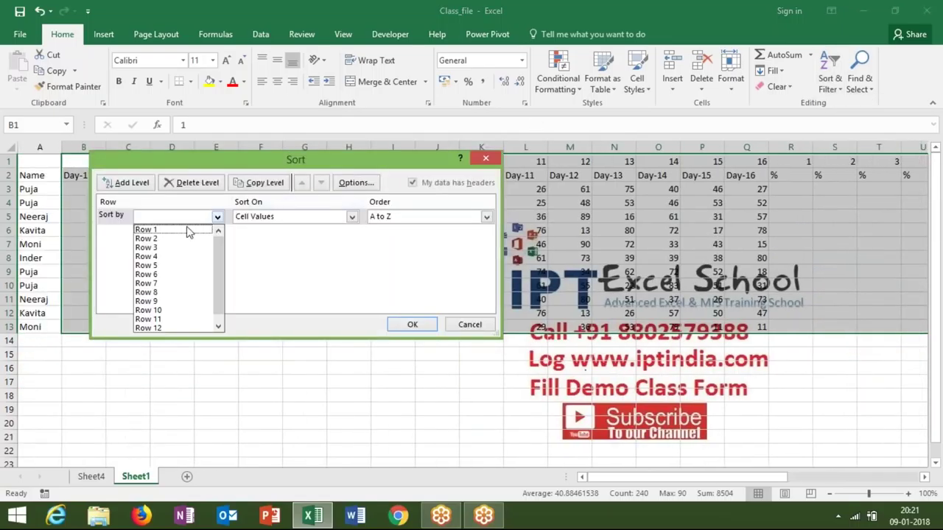
left_click(186, 230)
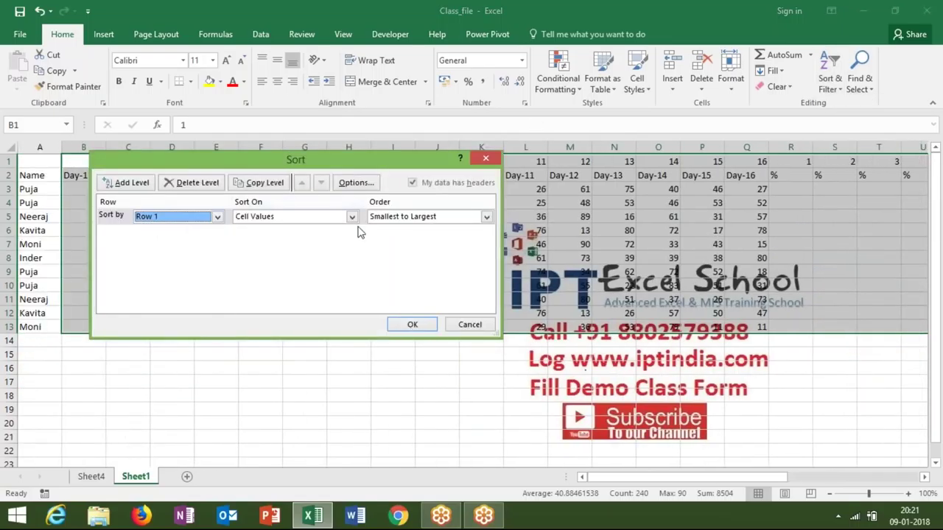
left_click(357, 182)
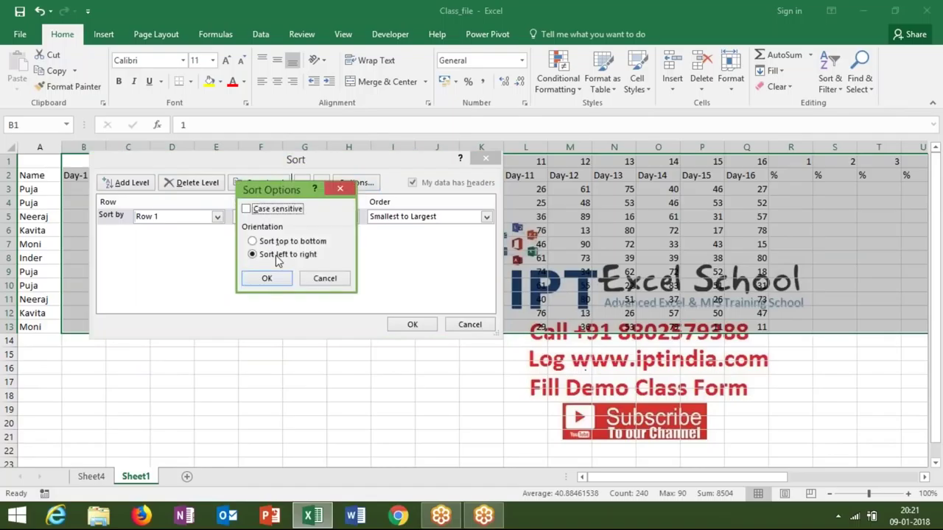
left_click(267, 278)
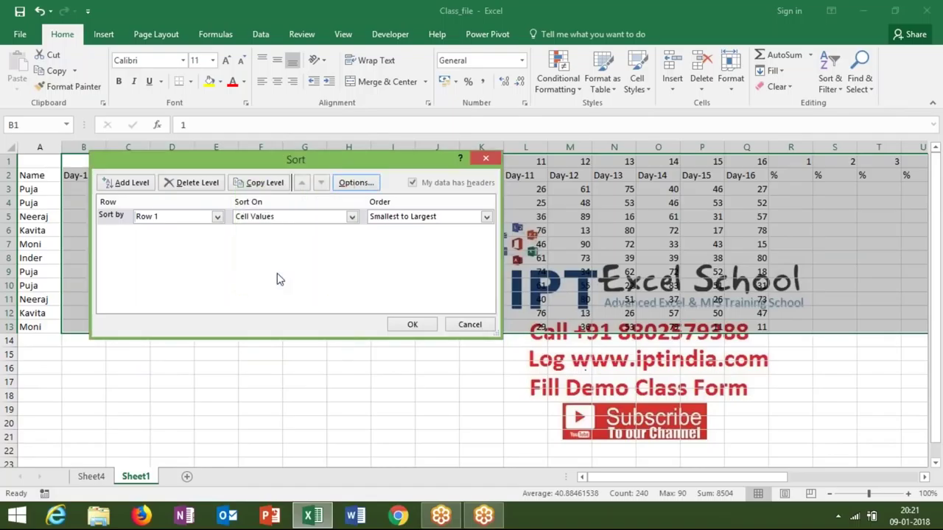
left_click(397, 324)
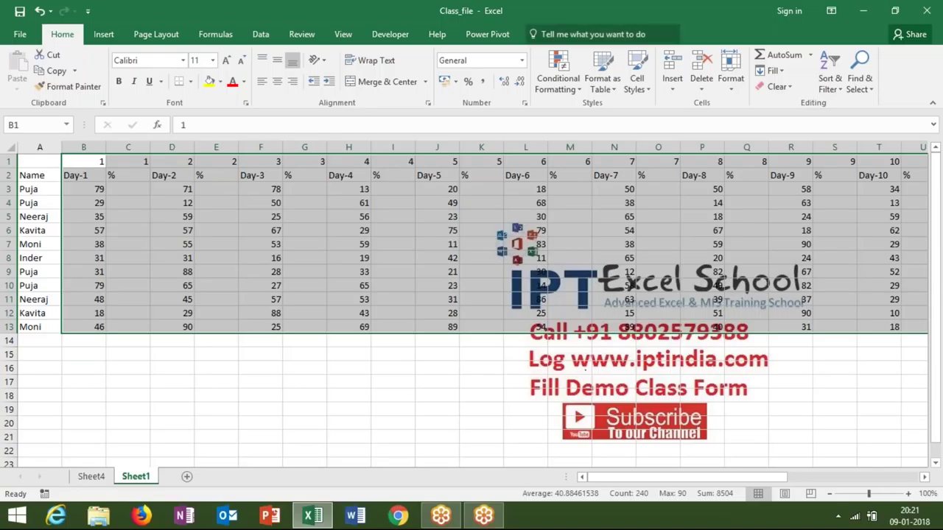
- Enter 0 in cell A1, select C4 in the Day-1 % column, and show Find & Select
left_click(797, 16)
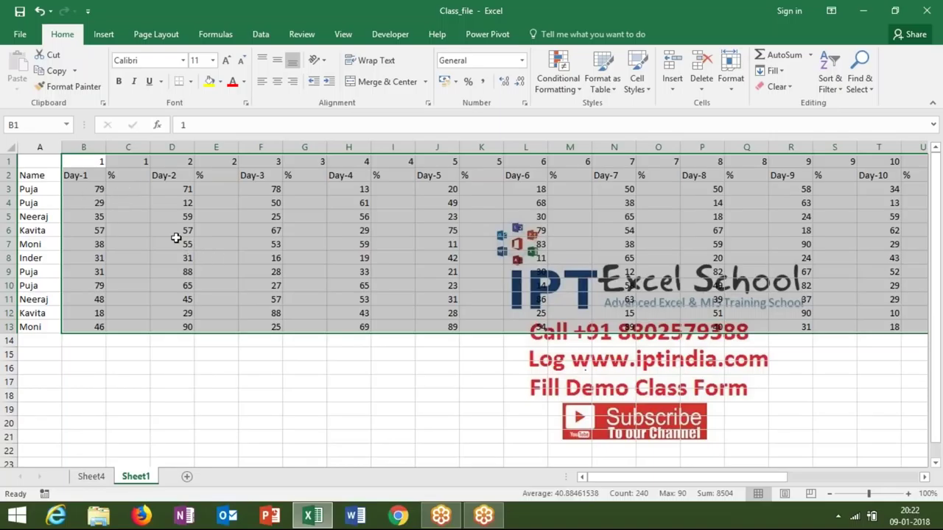
left_click(131, 191)
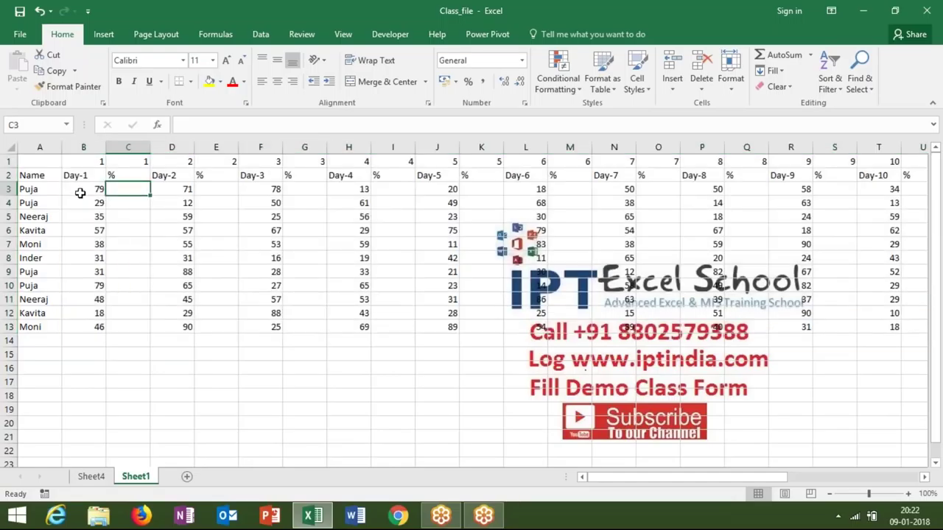
left_click(39, 167)
left_click(84, 161)
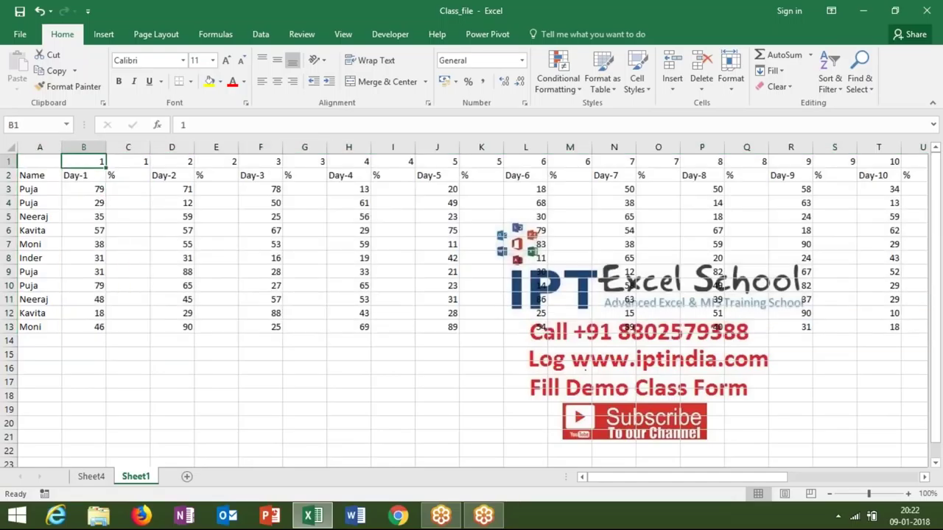
left_click(40, 161)
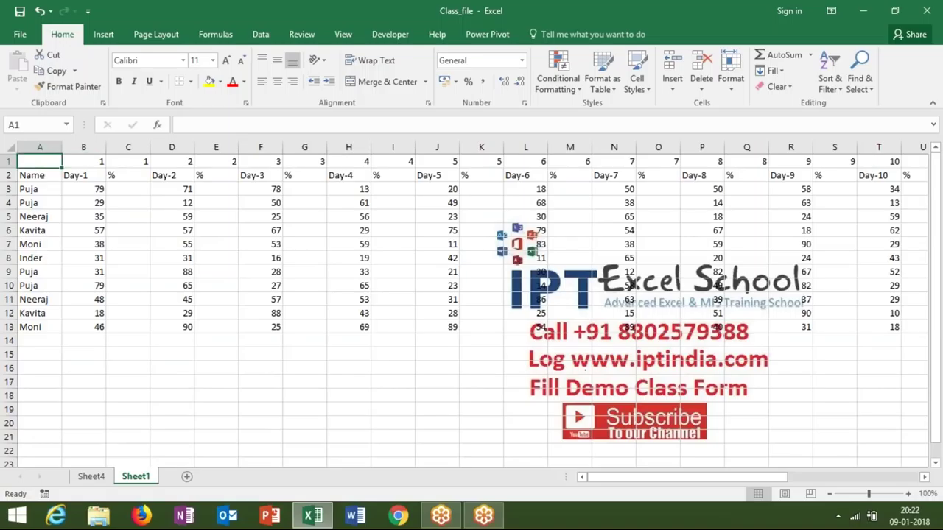
type("0")
left_click(102, 209)
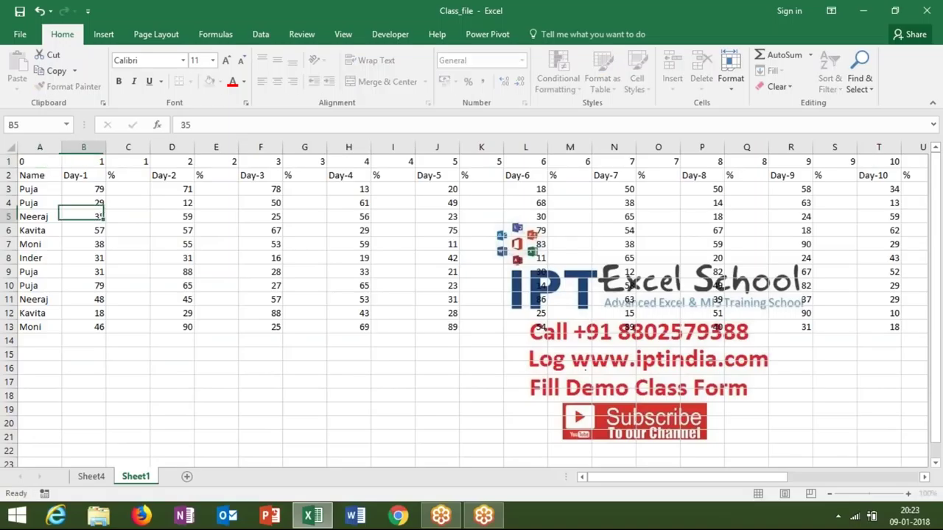
left_click(128, 201)
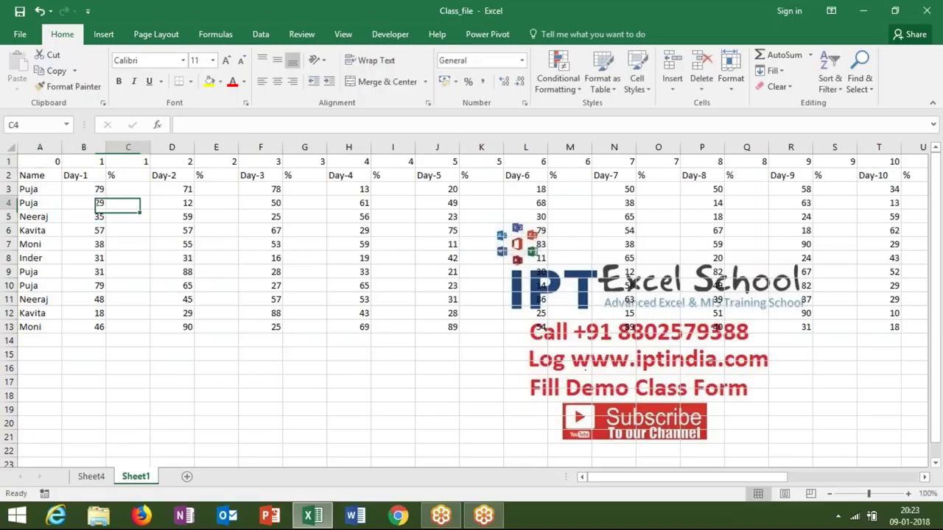
left_click(863, 92)
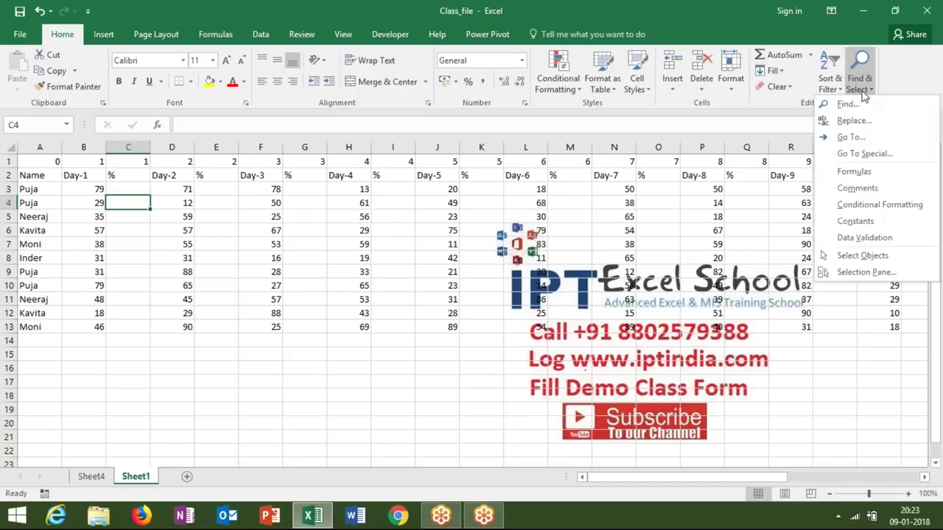
- Select every blank cell in the % columns and row 14 using Go To Special > Blanks
left_click(865, 154)
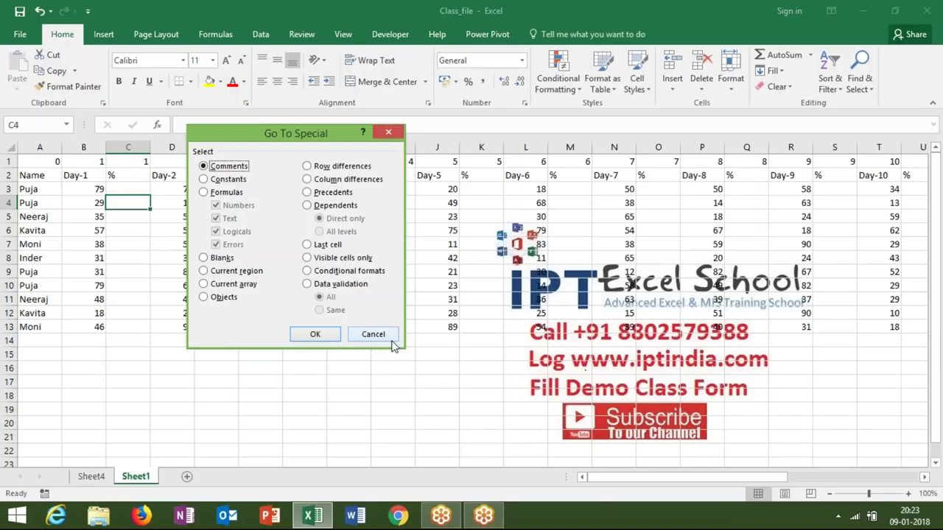
left_click(207, 179)
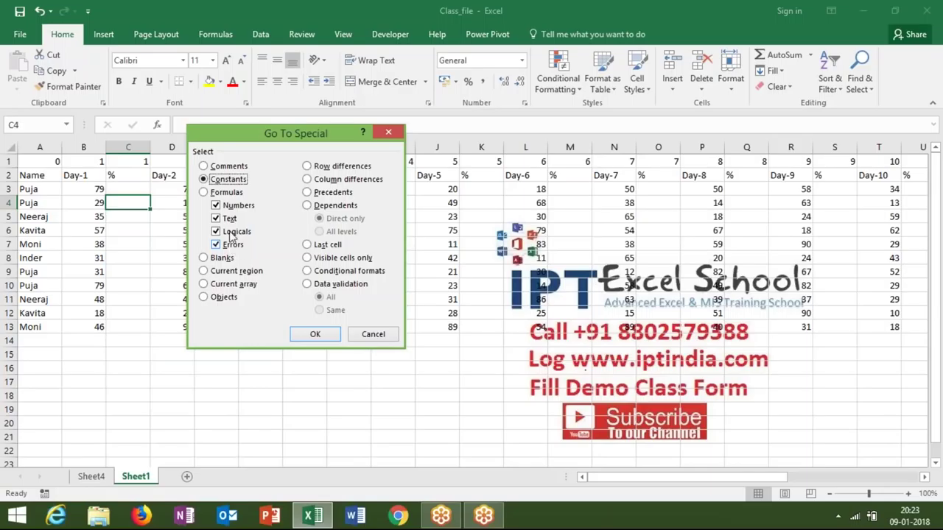
left_click(216, 218)
left_click(221, 234)
left_click(221, 245)
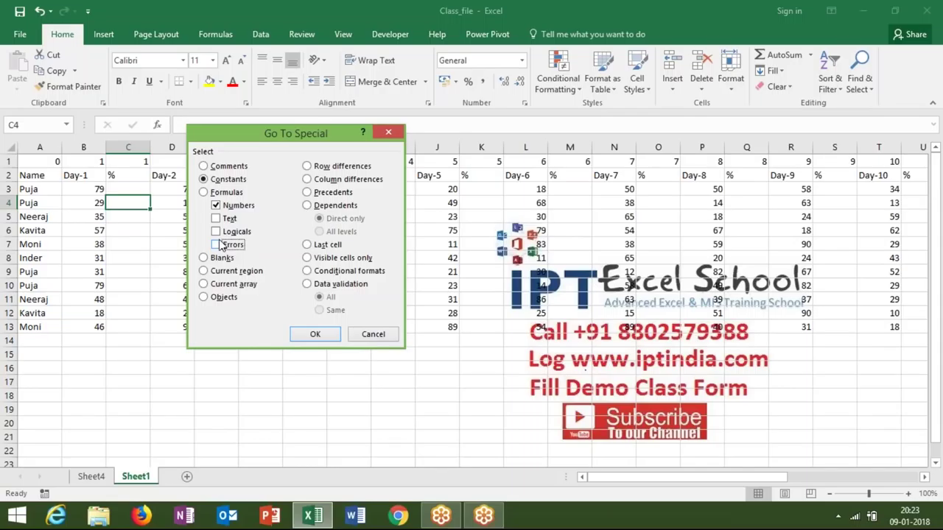
left_click(219, 259)
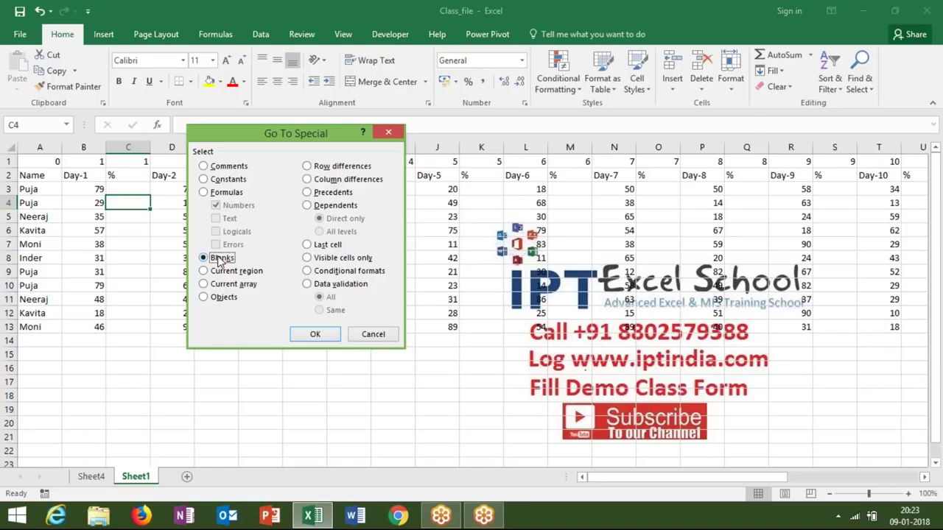
left_click(316, 337)
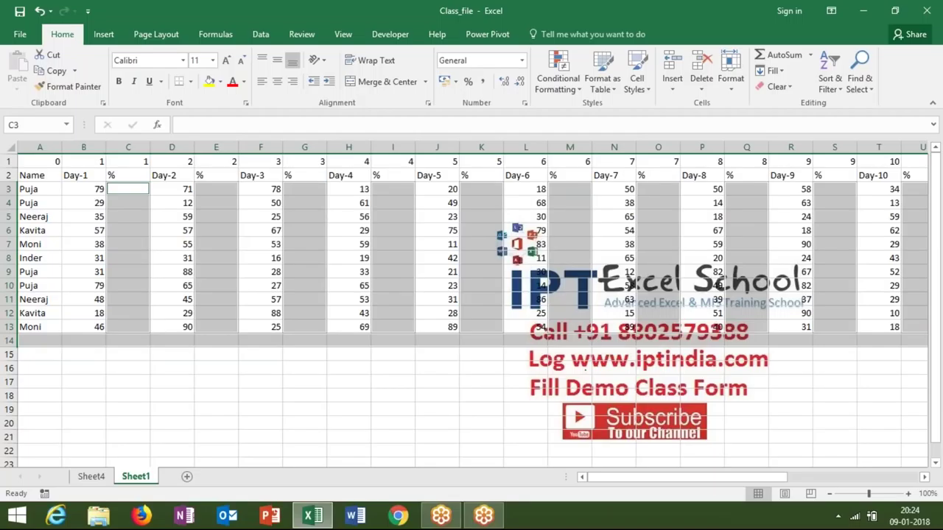
- Fill =B3/70 into all selected blank cells at once
type("=")
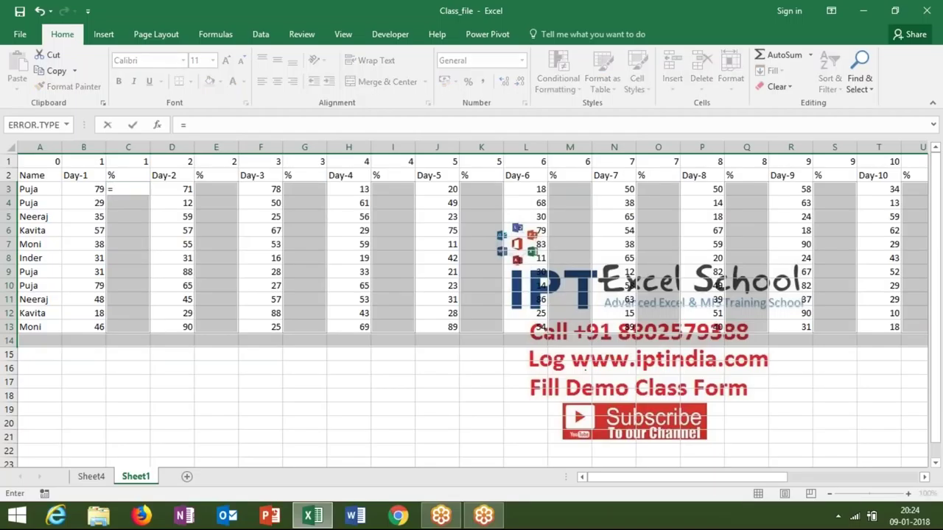
key("Left")
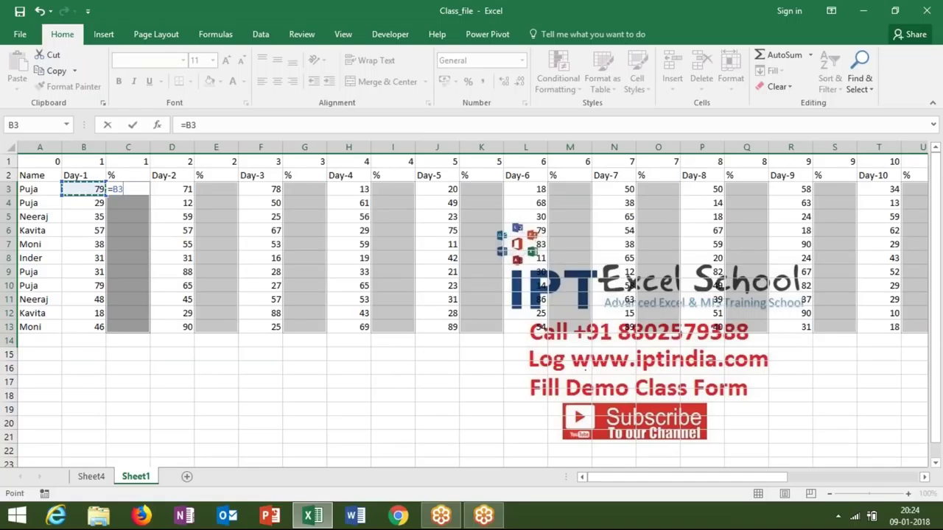
type("/50")
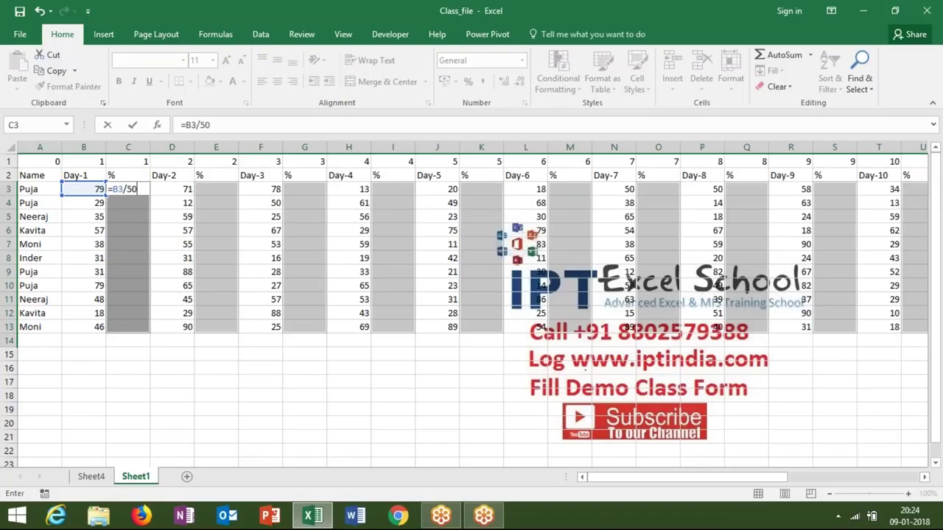
key("BackSpace")
key("BackSpace")
type("7")
type("0")
left_click(796, 22)
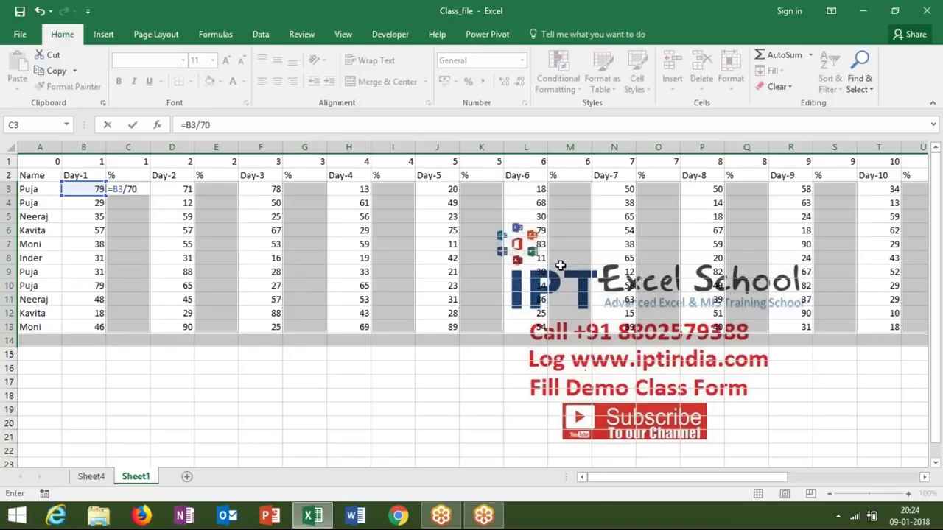
key("ctrl+Return")
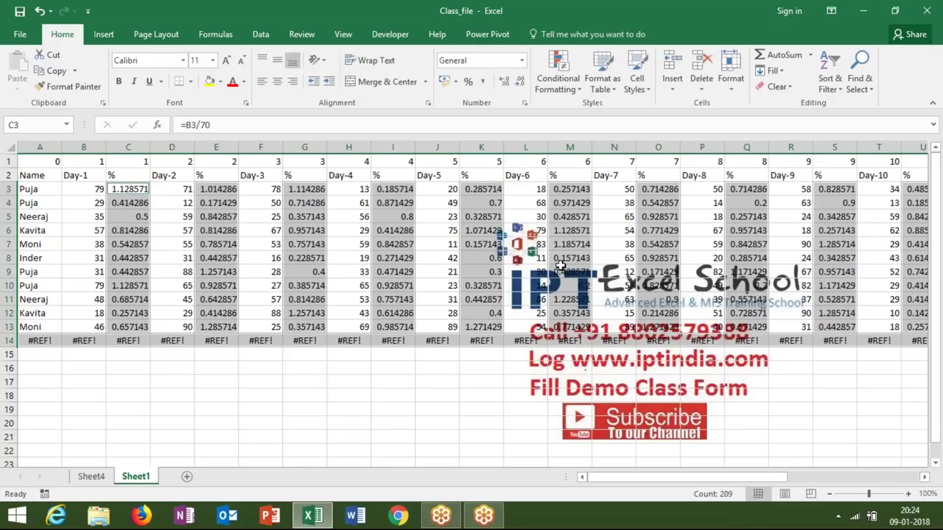
- Apply Percent Style, undo it, delete the results, and clear the 0 from A1
left_click(474, 86)
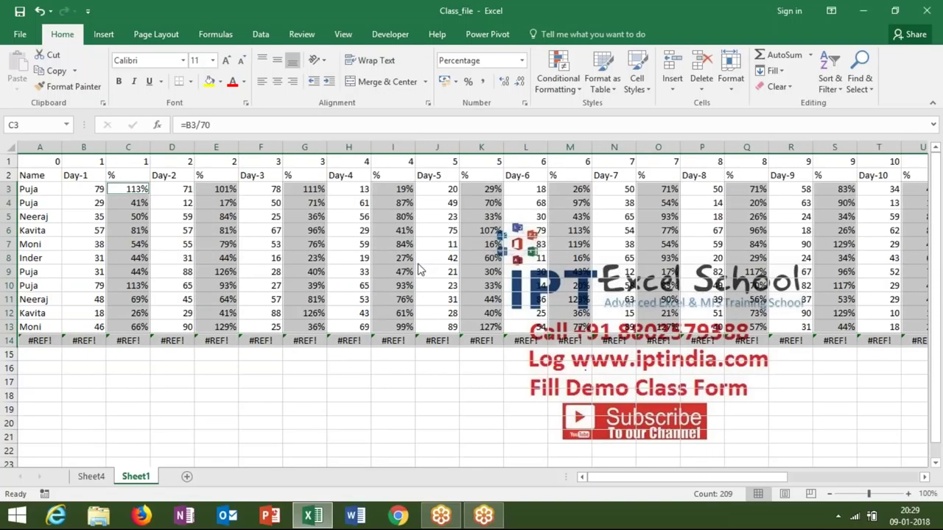
key("ctrl+z")
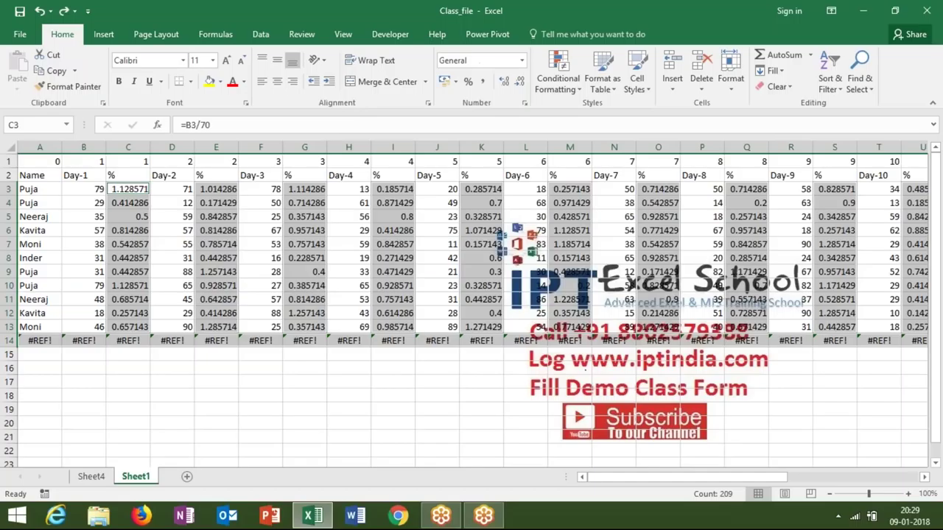
key("Delete")
key("ctrl+Home")
key("Delete")
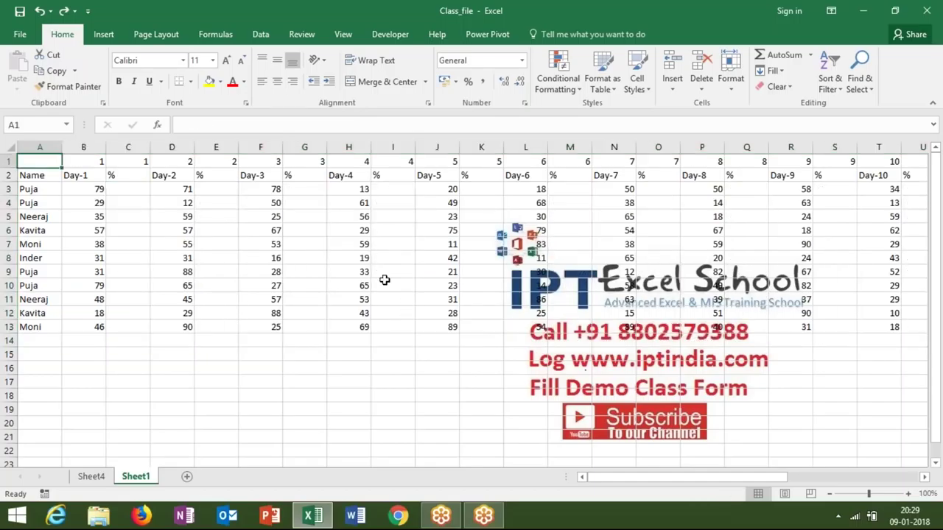
- Select every blank table cell via Go To Special > Blanks, leaving C3 as the active cell
left_click(148, 207)
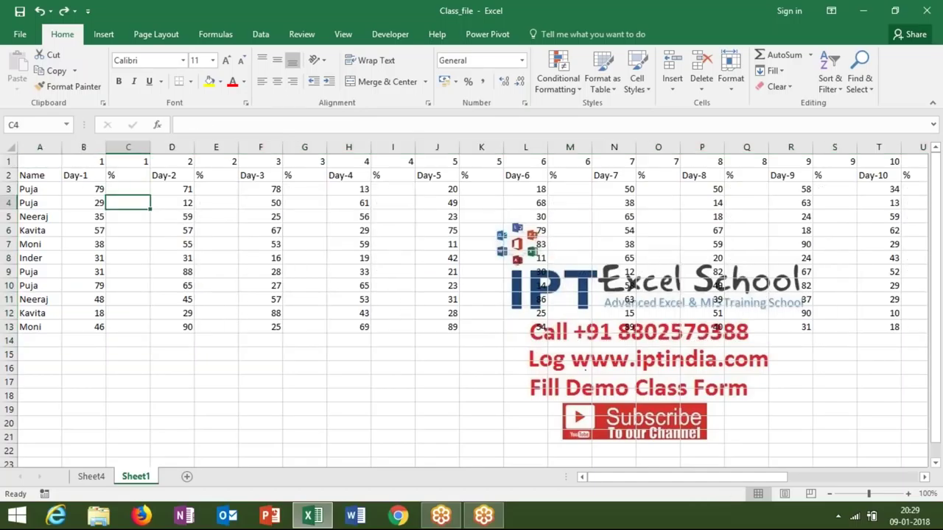
key("ctrl+g")
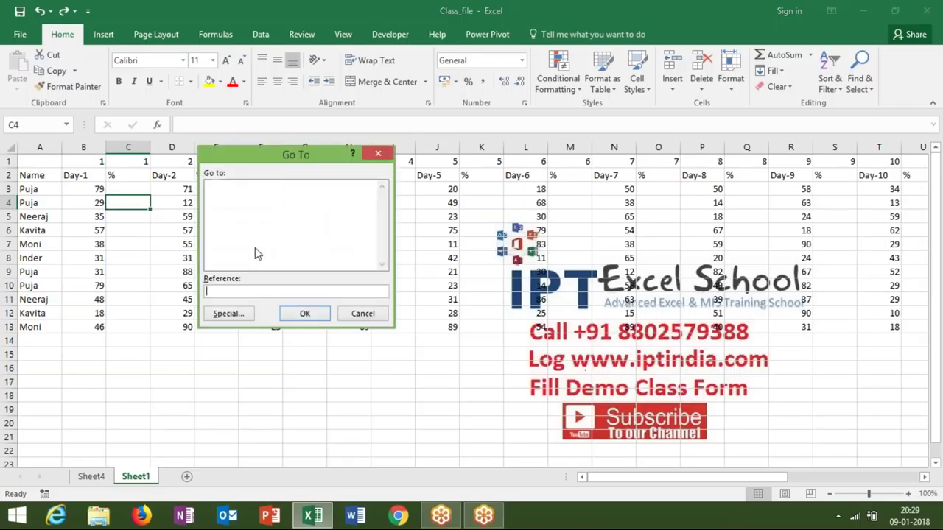
left_click(231, 313)
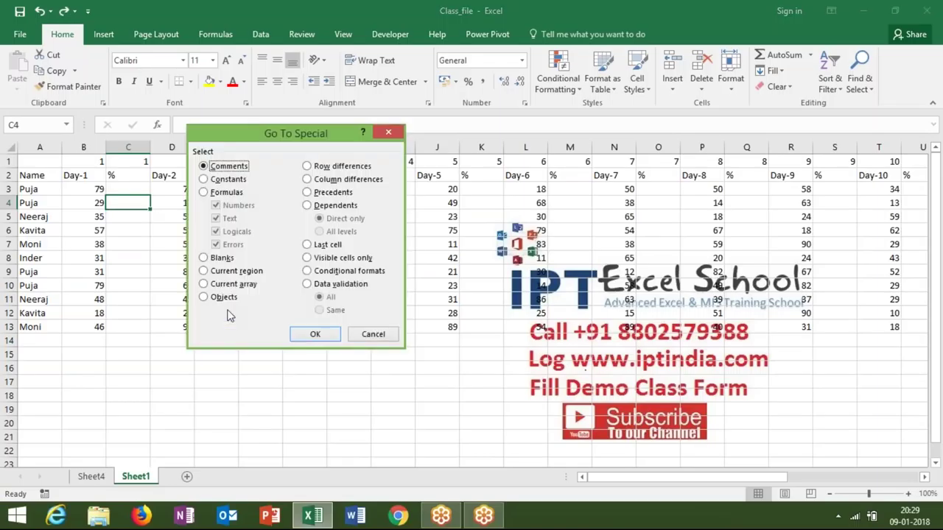
left_click(203, 257)
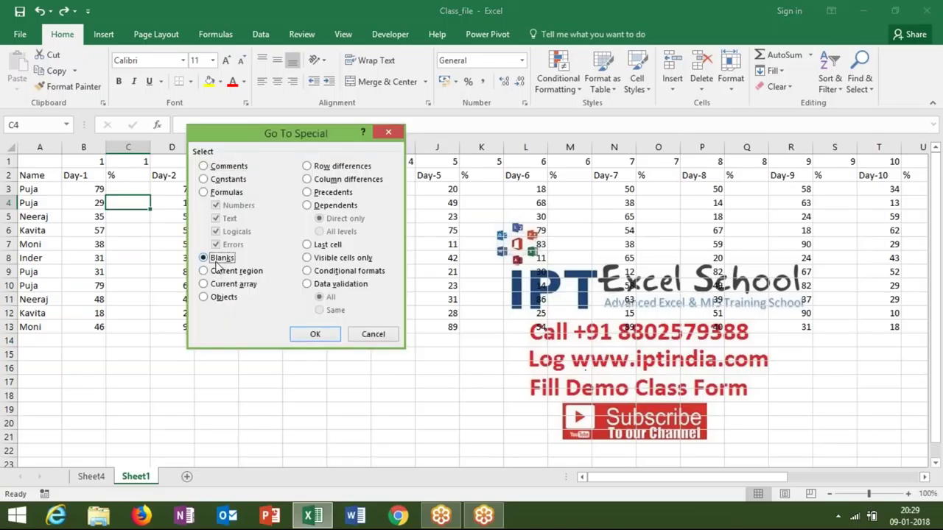
left_click(317, 335)
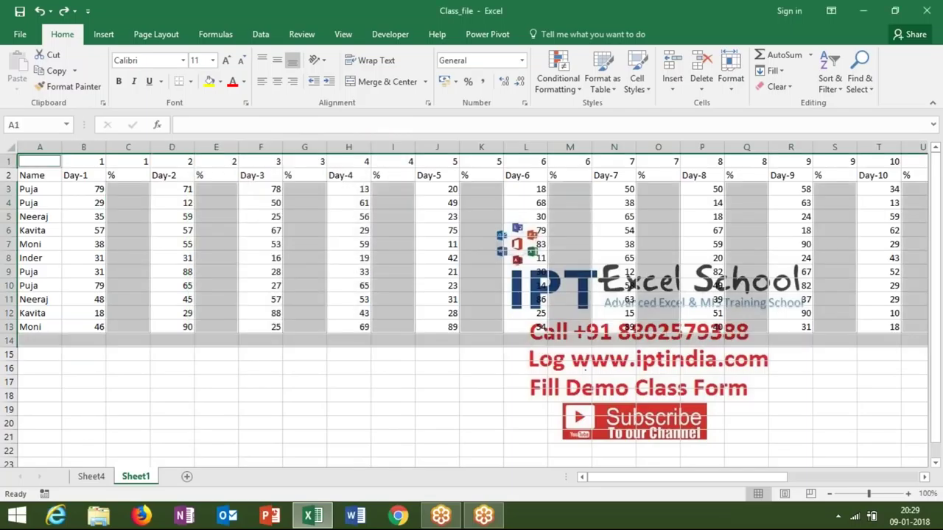
key("Return")
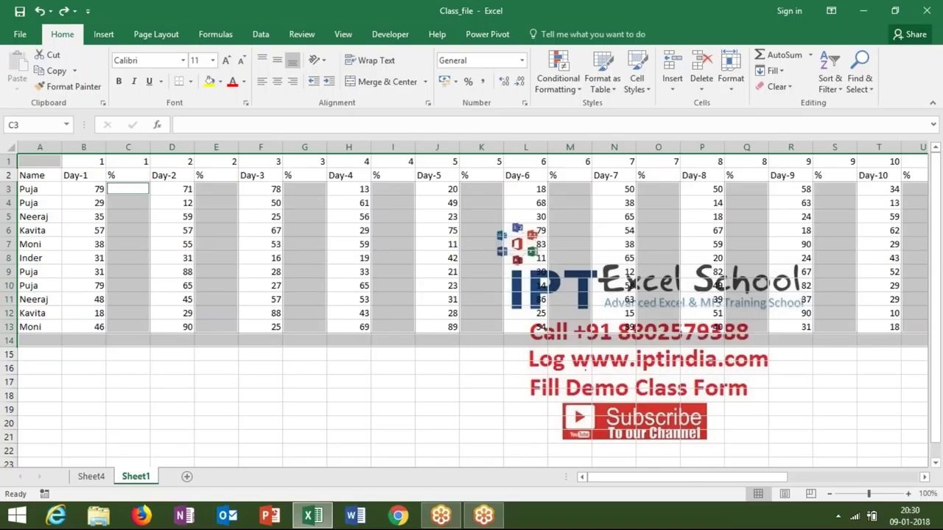
key("Return")
key("Return")
key("Return")
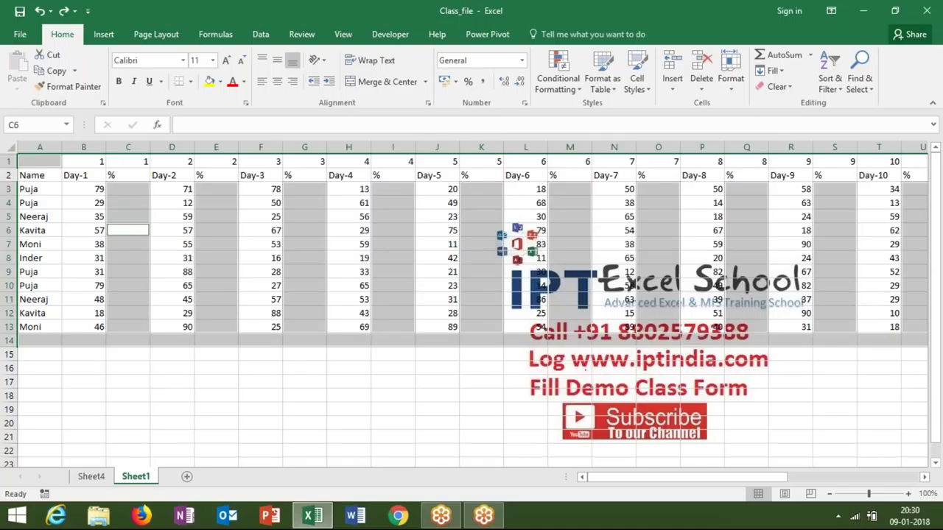
key("shift+Return")
key("shift+Return")
key("shift+Return")
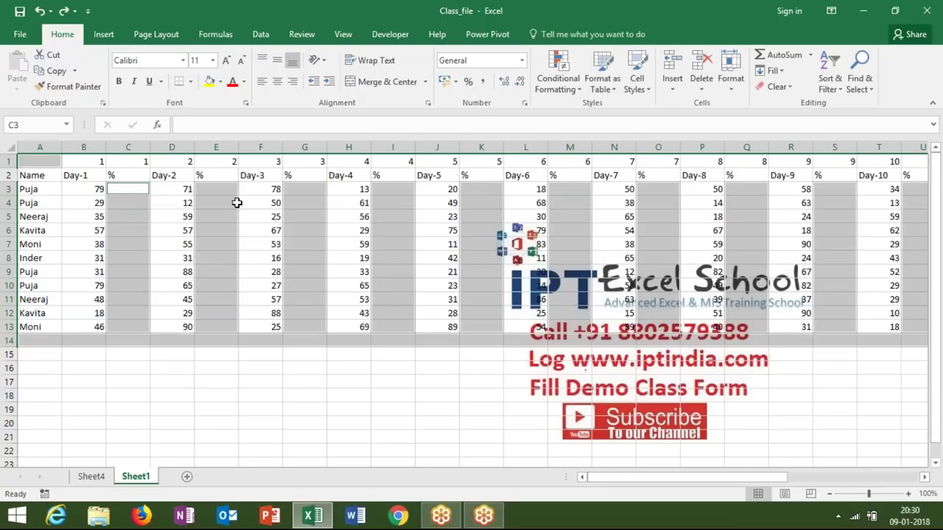
- Try entering =B3/70 as an array formula with Ctrl+Shift+Enter, then undo it
type("=")
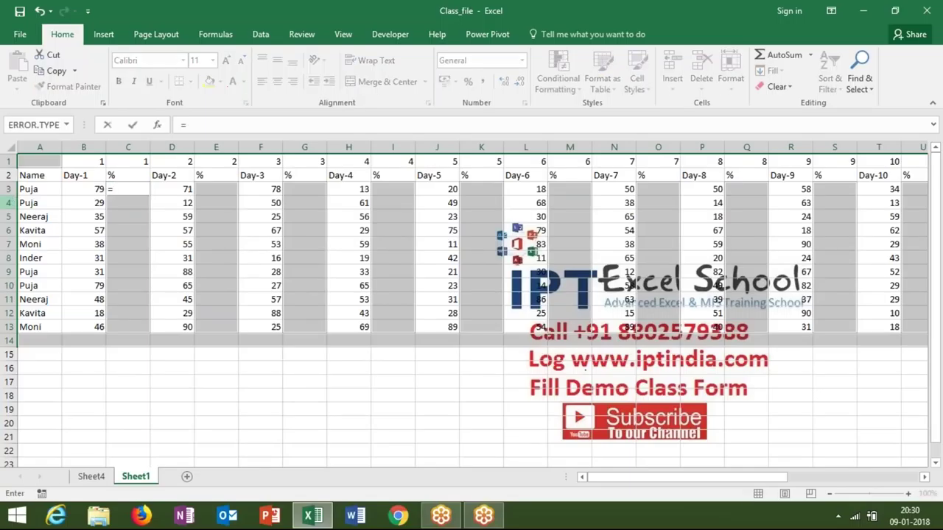
key("Left")
type("/70")
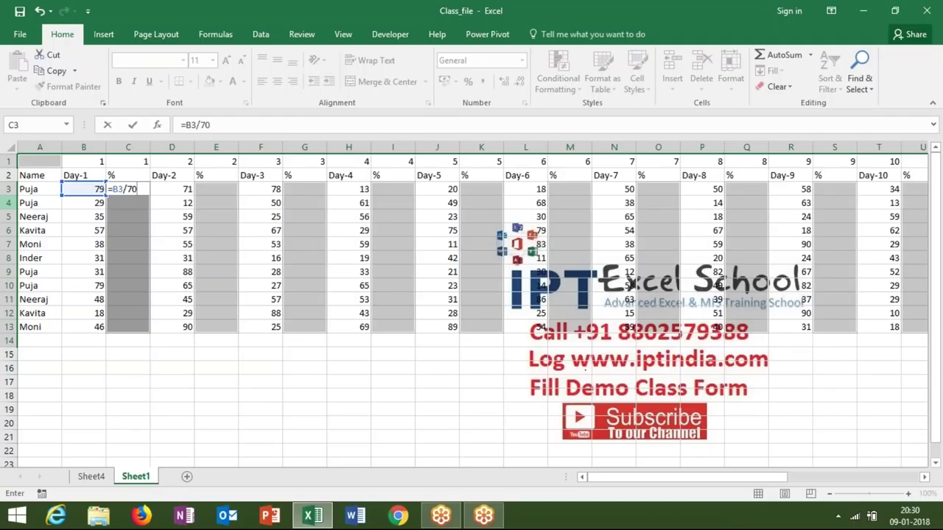
key("ctrl+shift+Return")
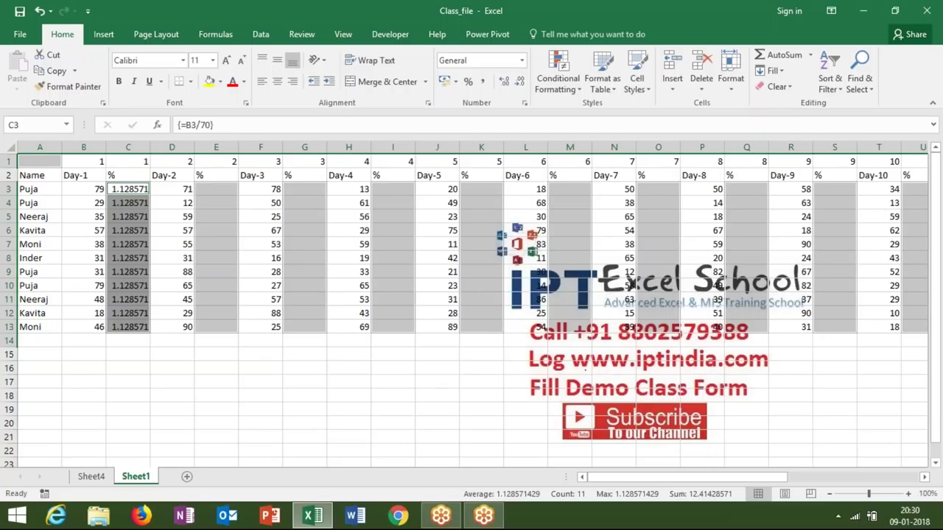
key("ctrl+z")
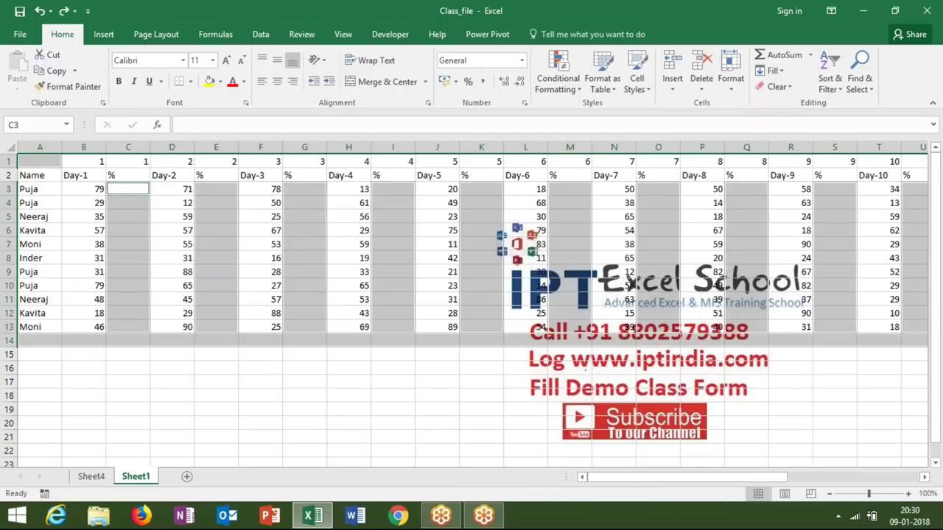
- Fill =B3/70 into every selected blank cell, then select an empty block below the table
type("=B37")
key("BackSpace")
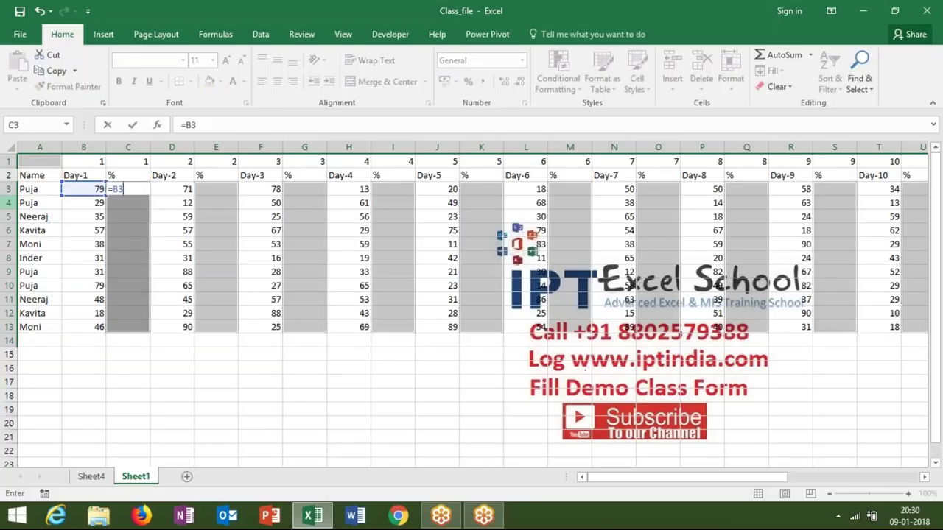
type("/70")
key("ctrl+Return")
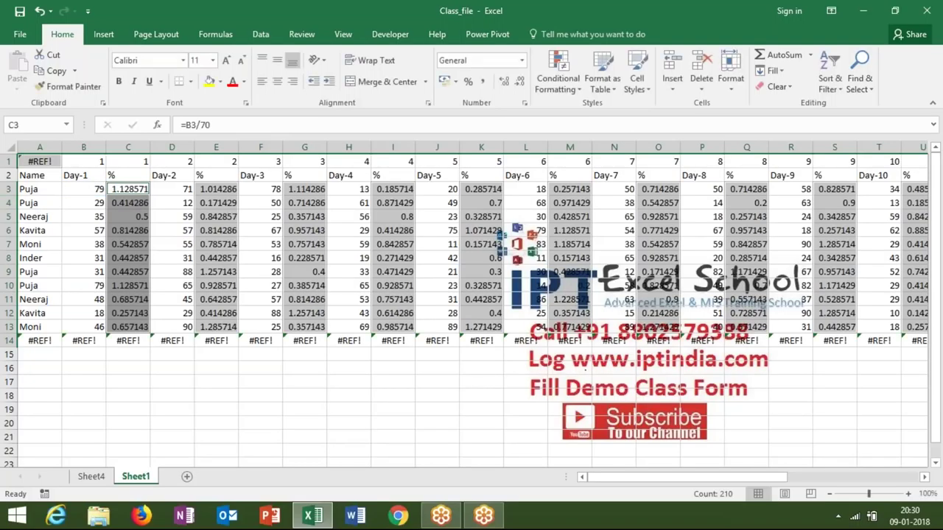
left_click_drag(261, 381, 398, 440)
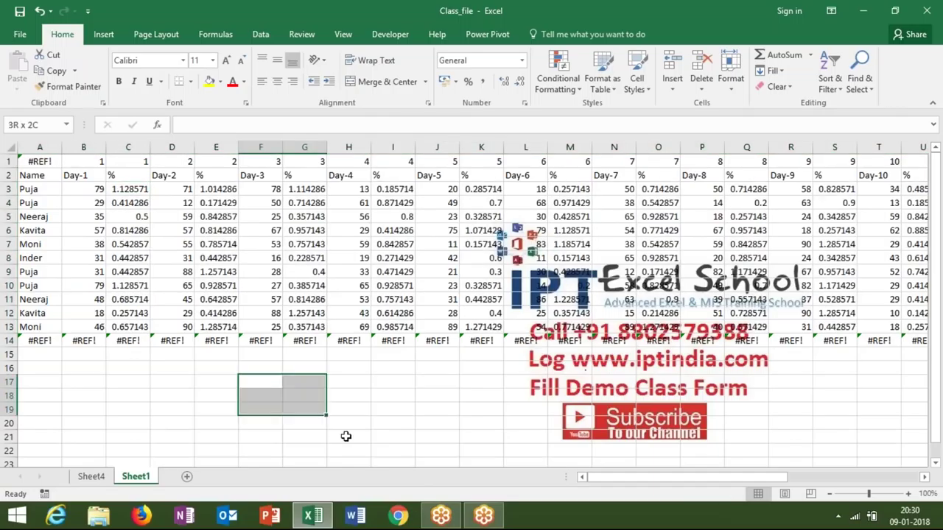
type("89")
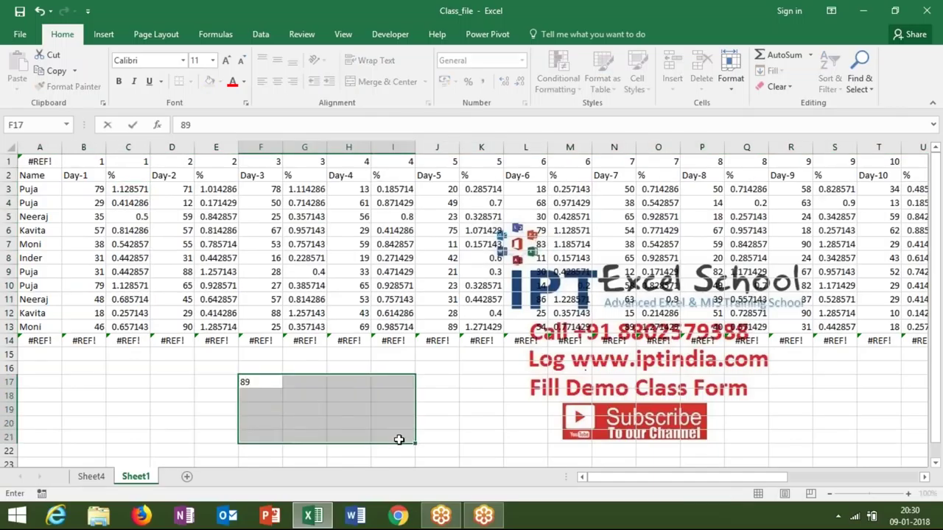
key("Return")
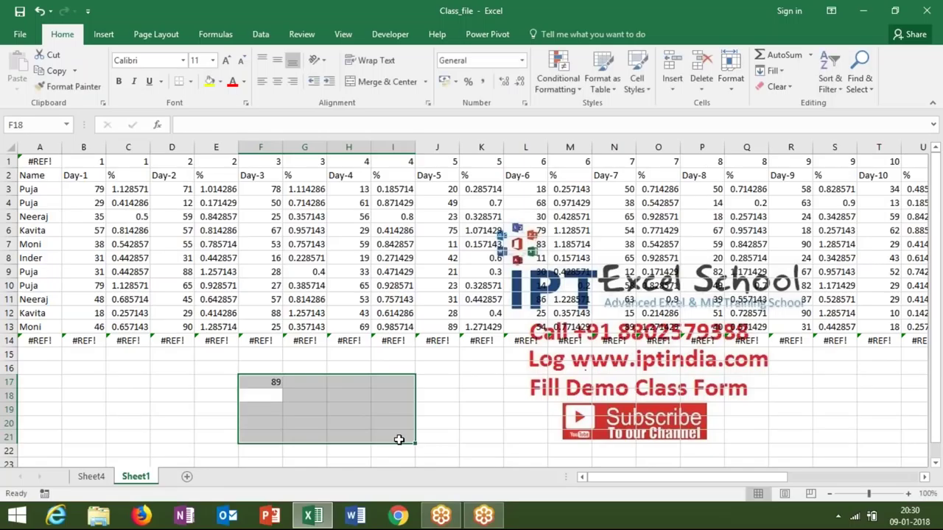
type("74")
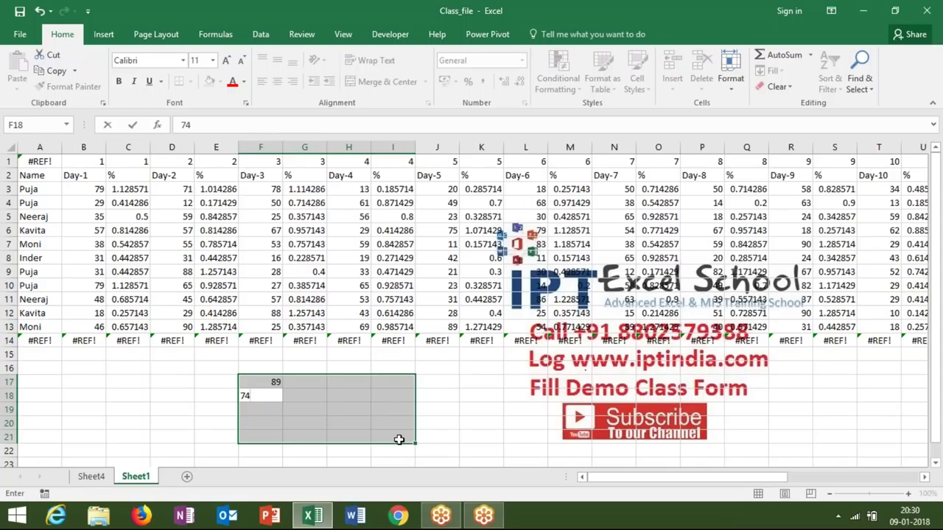
key("ctrl+Return")
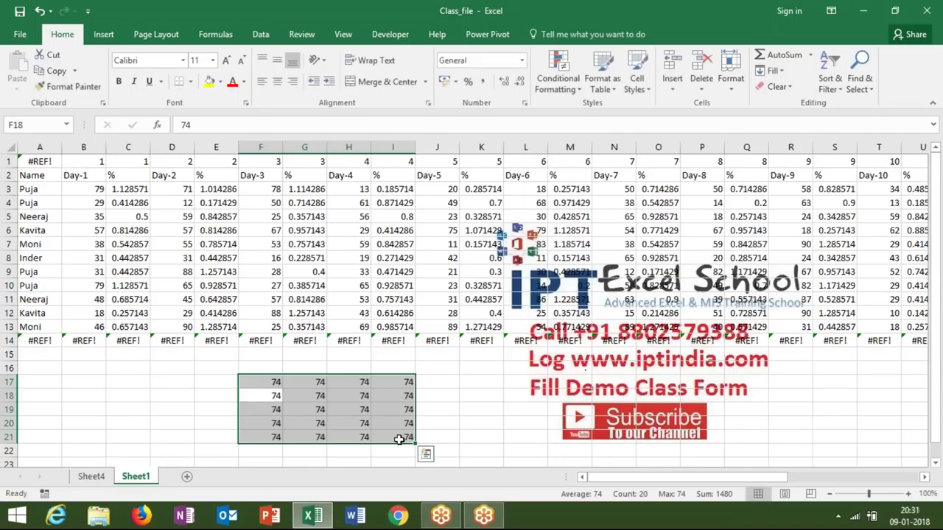
key("Delete")
key("shift+Return")
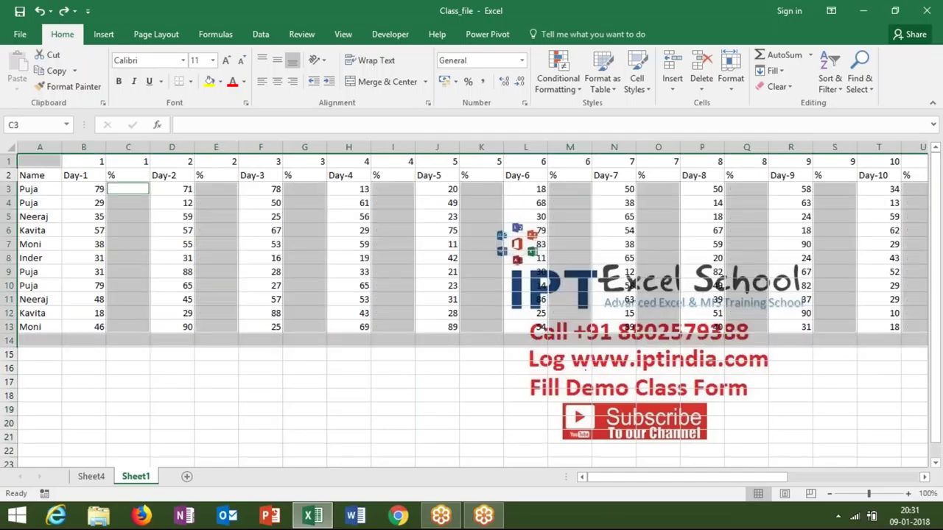
- Enter =B3/70 in C3 as an array formula, then delete the results again
type("=")
key("Left")
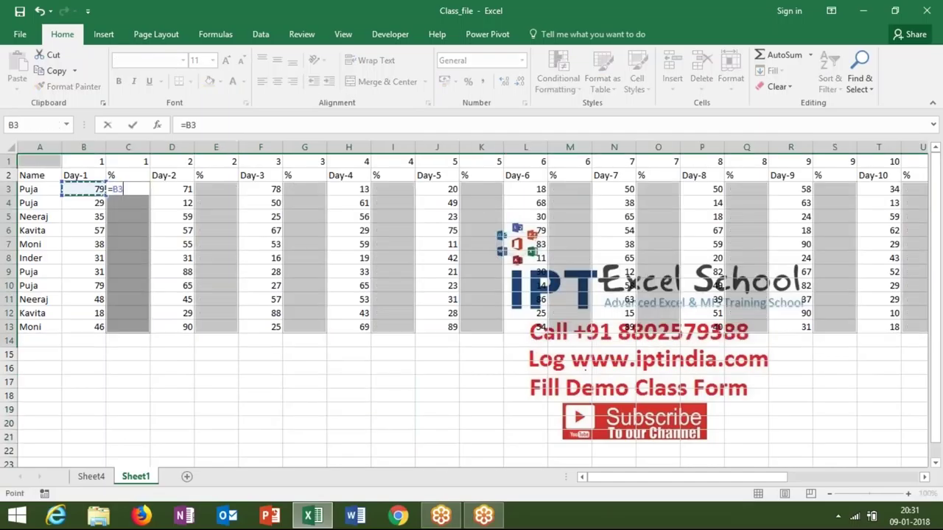
type("/70")
key("ctrl+shift+Return")
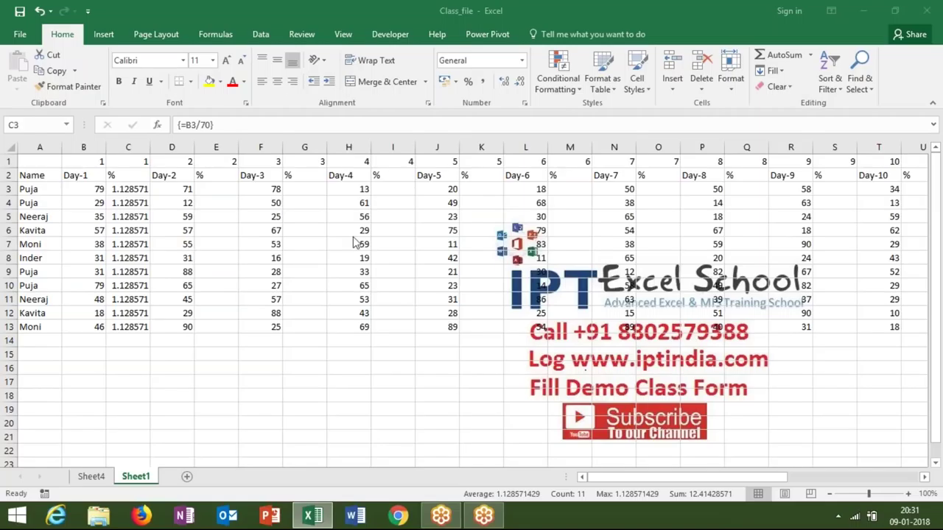
key("Delete")
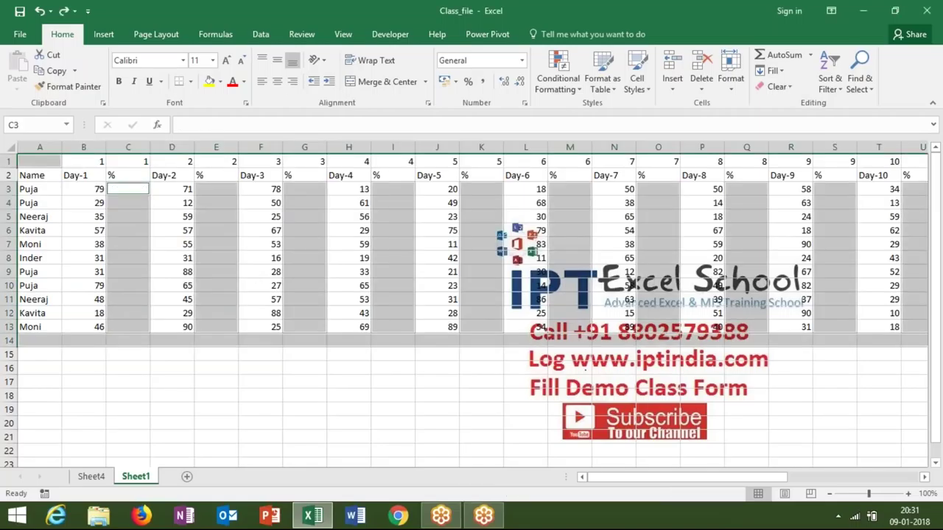
- Fill the selected blank % cells with =B3/70, correcting the divisor from 50 to 70
type("=")
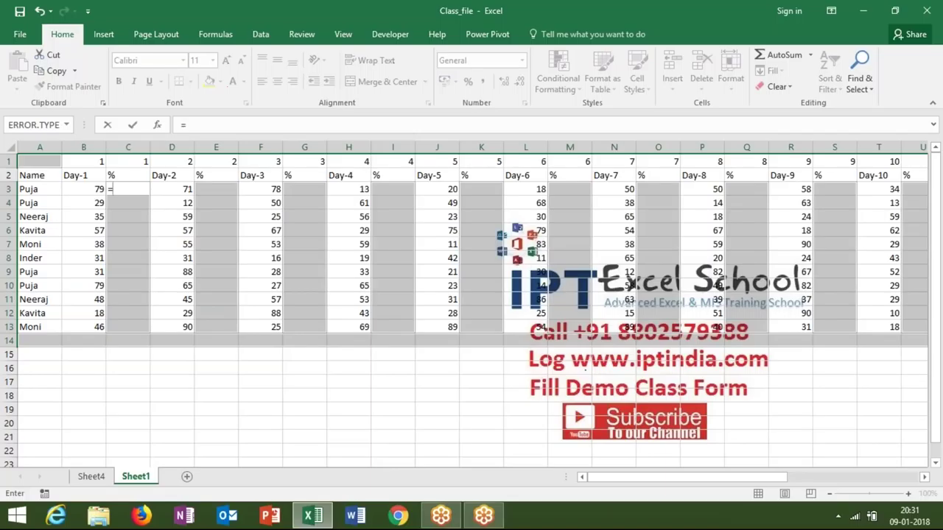
key("Left")
type("/50")
key("BackSpace")
key("BackSpace")
type("70")
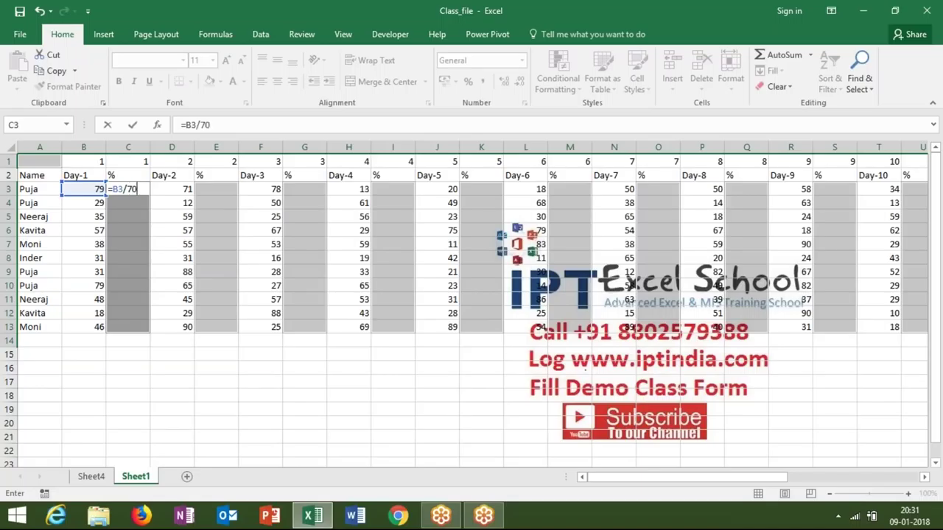
key("ctrl+Return")
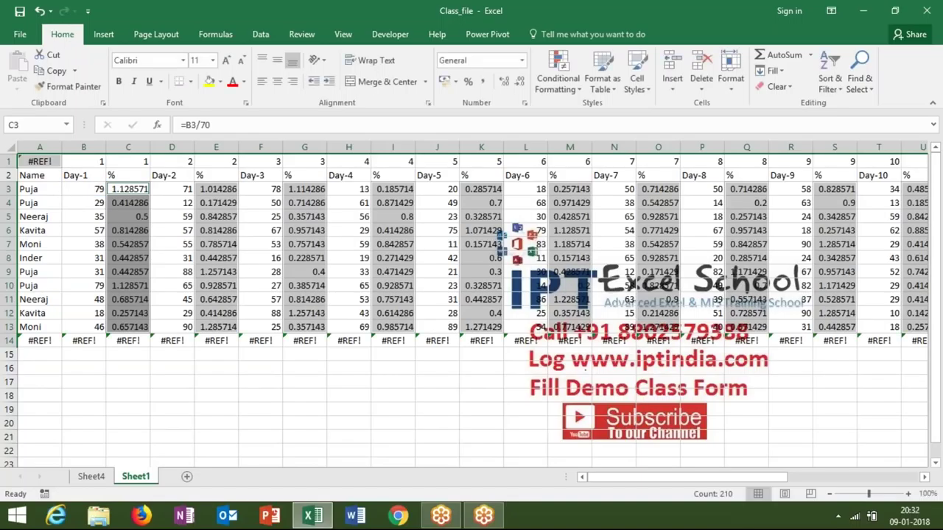
key("Down")
key("Down")
key("Down")
key("Down")
key("Down")
key("Down")
key("Down")
key("Down")
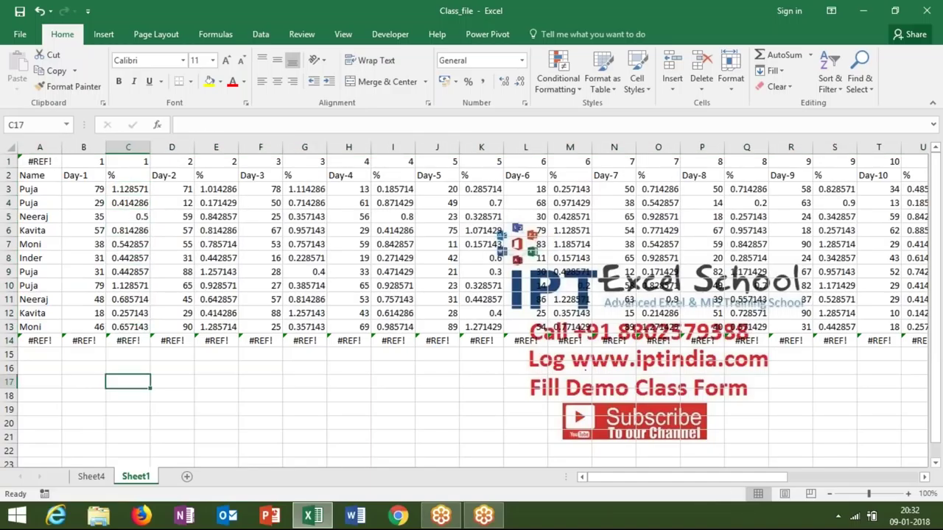
- Undo the fill, re-enter =B3/70 into all blank % cells, and format them as percentages
key("ctrl+z")
type("=")
key("Left")
type("/70")
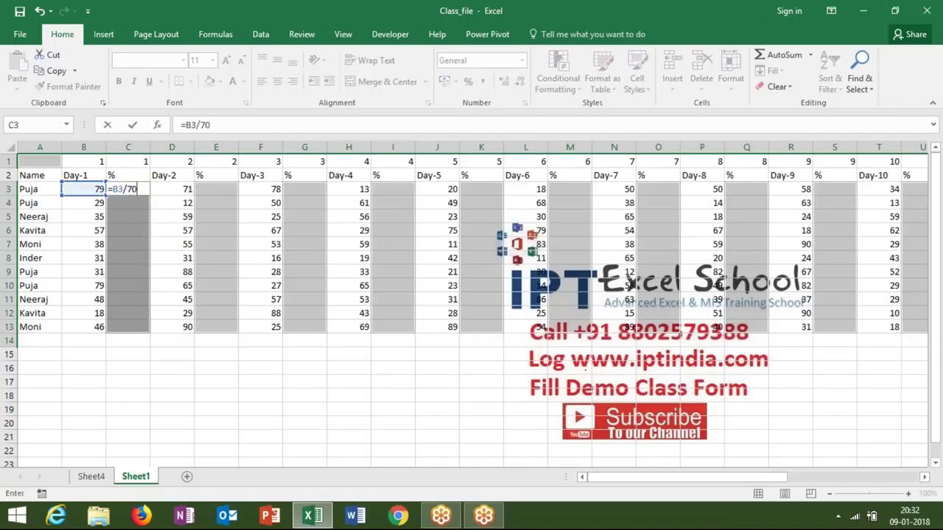
key("ctrl+Return")
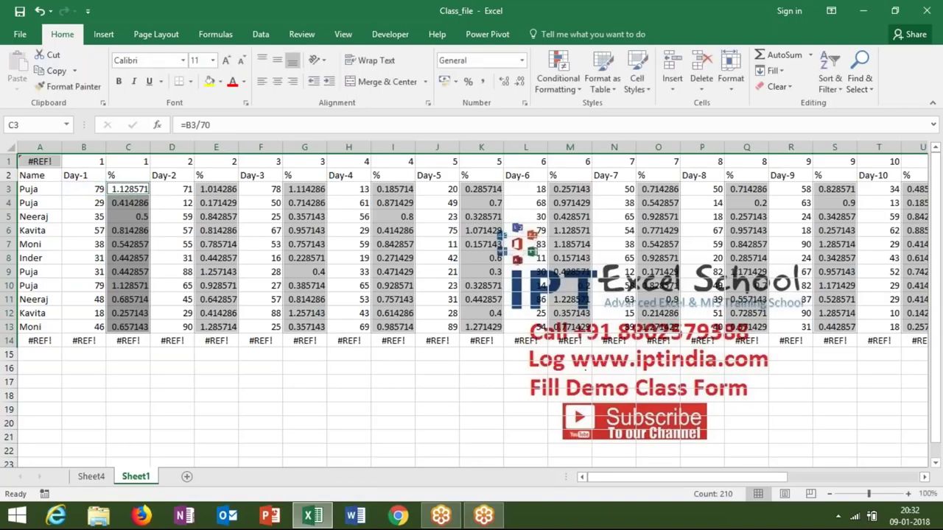
left_click(469, 81)
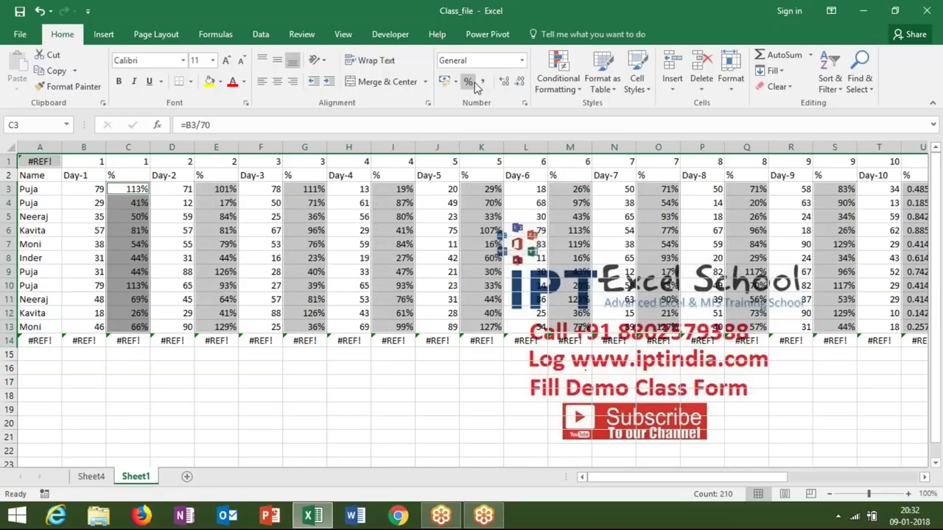
- Delete row 1, which holds the helper day numbers
left_click(9, 160)
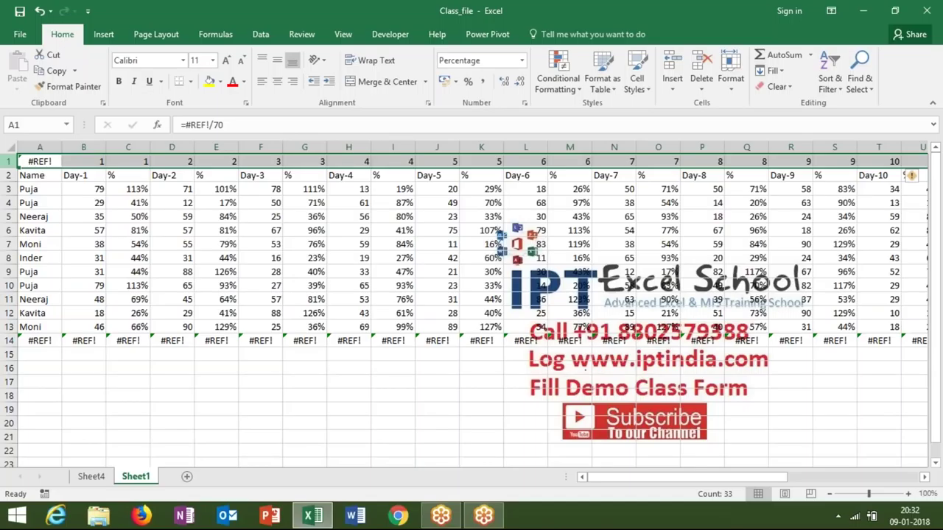
key("ctrl+minus")
left_click(40, 174)
left_click(40, 244)
- Clear the #REF! errors from row 13, check C3's =B3/70 formula, and add Sheet2
left_click(27, 325)
key("ctrl+shift+Right")
key("Delete")
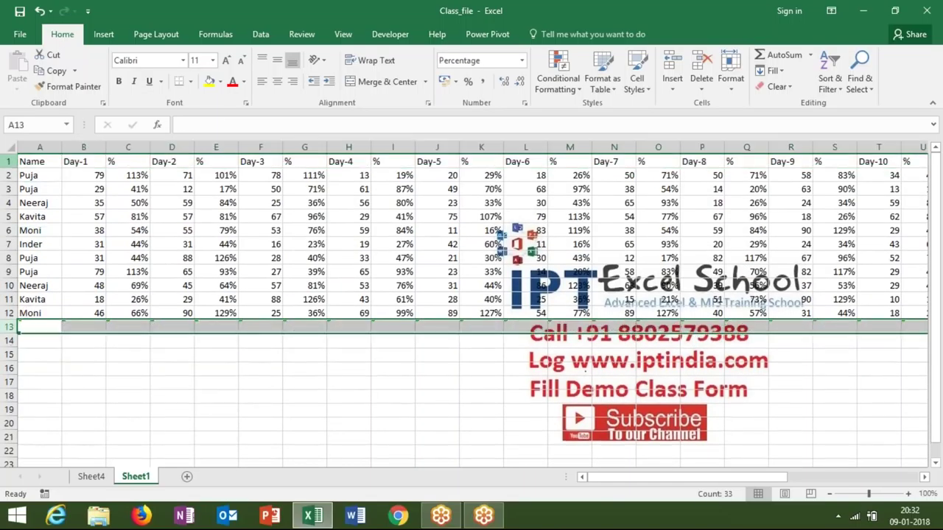
key("Up")
key("ctrl+Up")
key("Down")
key("Down")
key("Right")
key("Right")
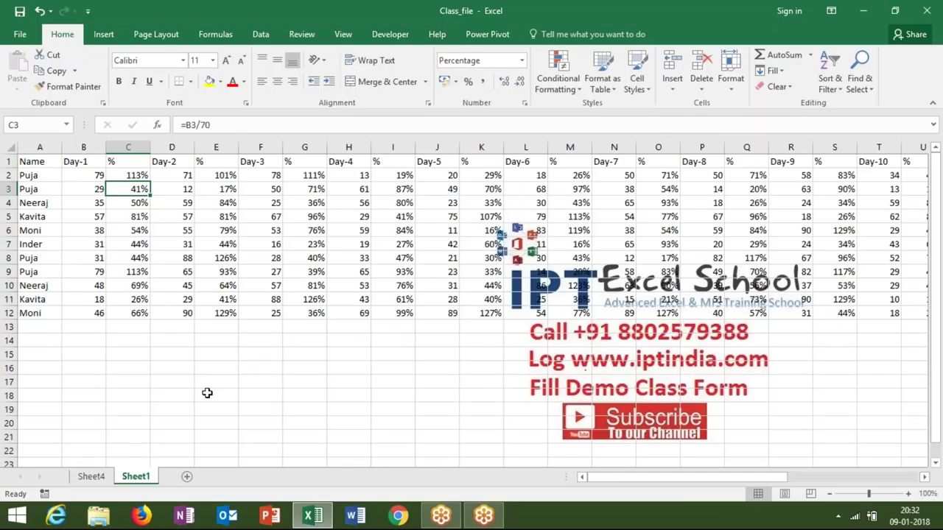
left_click(224, 477)
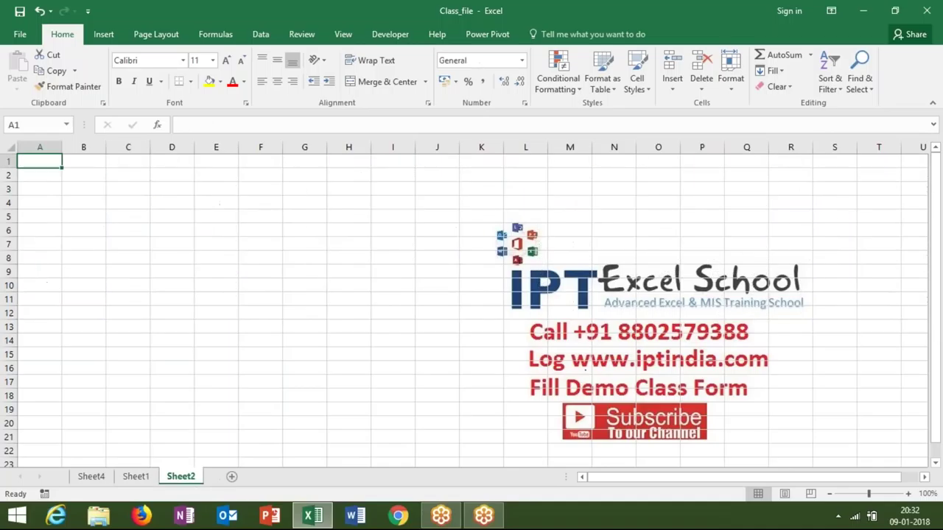
- Enter 1, 2, 3, 4, 5, 6 and 8 down A1:A7 on Sheet2
type("1")
key("Return")
type("2")
key("Return")
type("3 4 5 6")
key("Return")
type("8")
key("Return")
- Hide rows 3–5 and select A1:A7 across the hidden rows
key("Up")
key("Up")
key("Up")
key("Up")
key("Up")
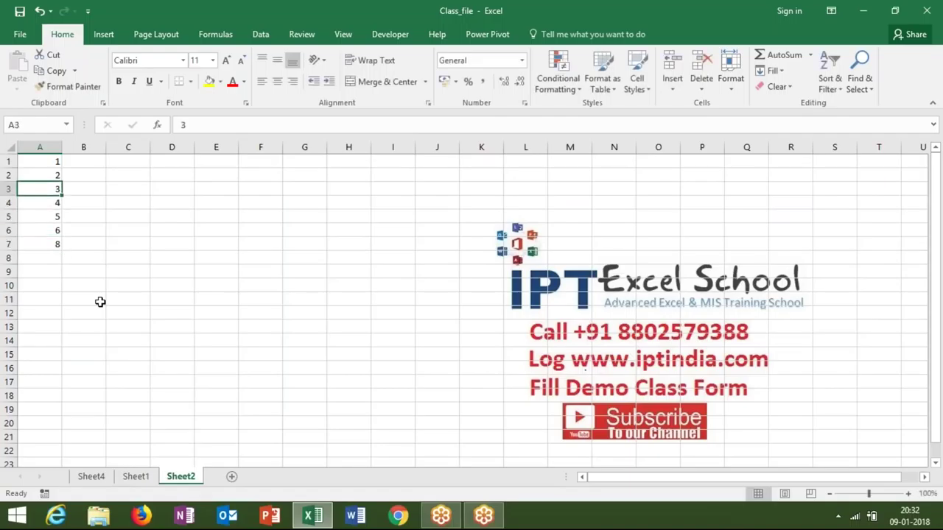
key("shift+space")
key("shift+Down")
key("shift+Down")
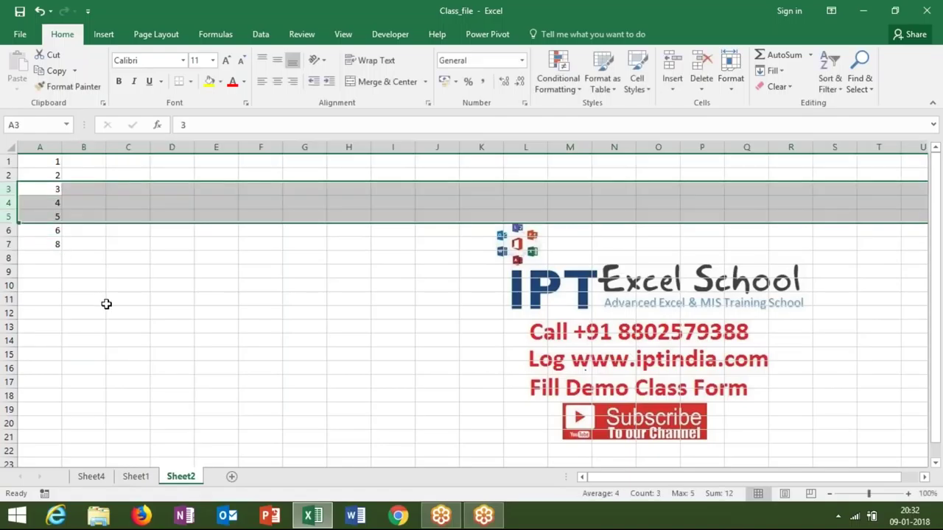
right_click(9, 203)
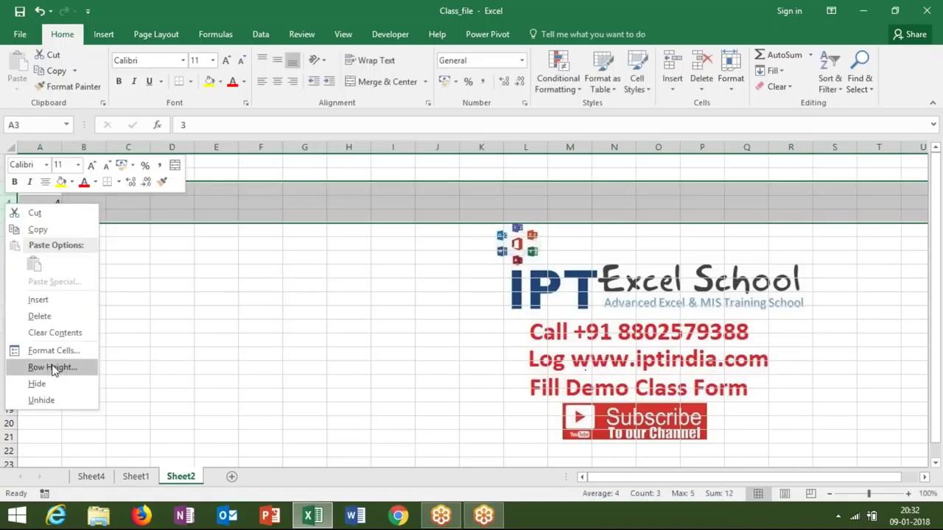
left_click(48, 383)
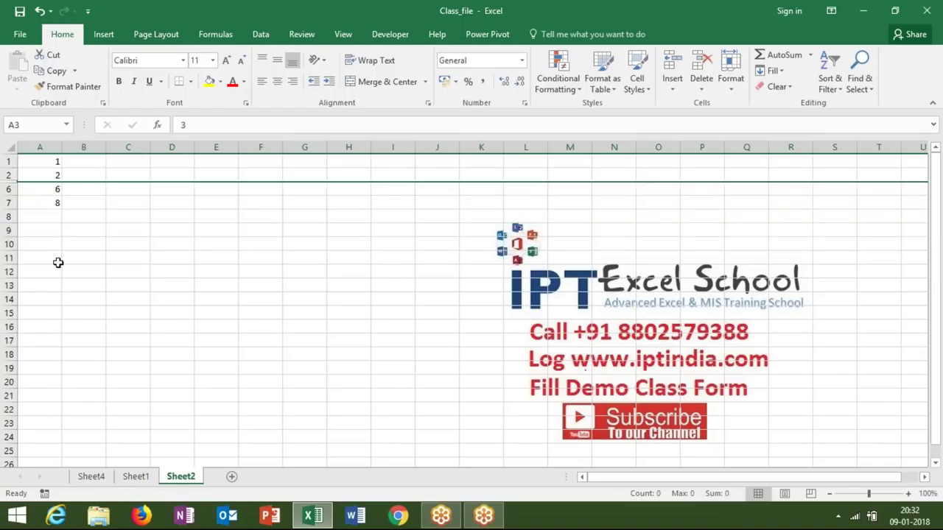
left_click(57, 260)
left_click_drag(40, 161, 52, 206)
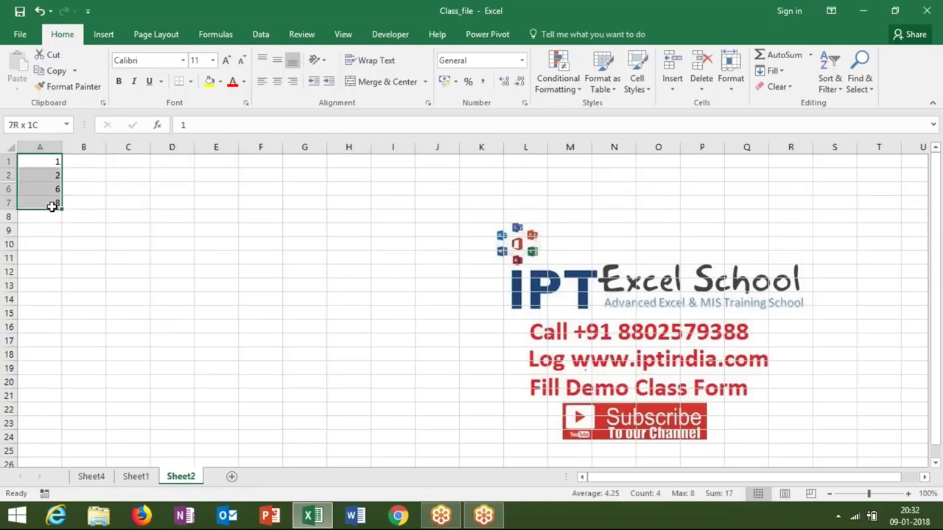
key("ctrl+c")
left_click(158, 309)
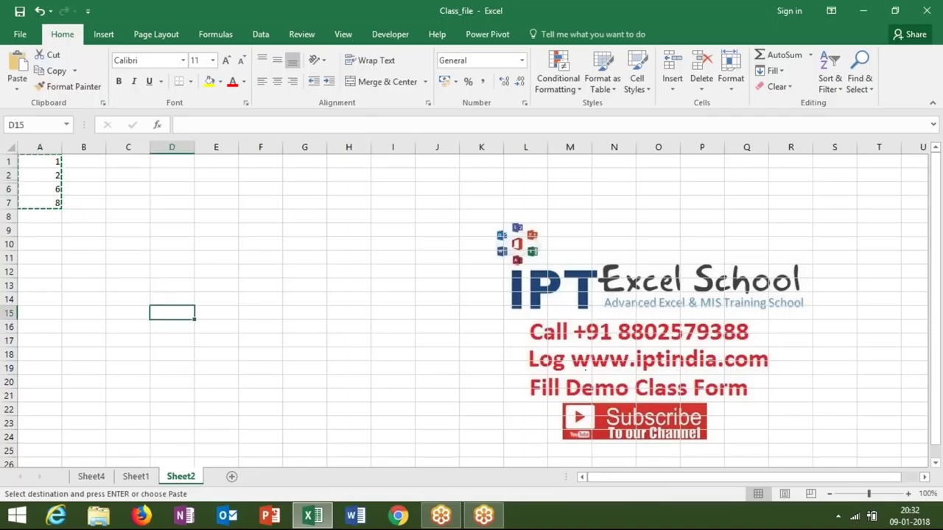
key("ctrl+v")
key("ctrl+z")
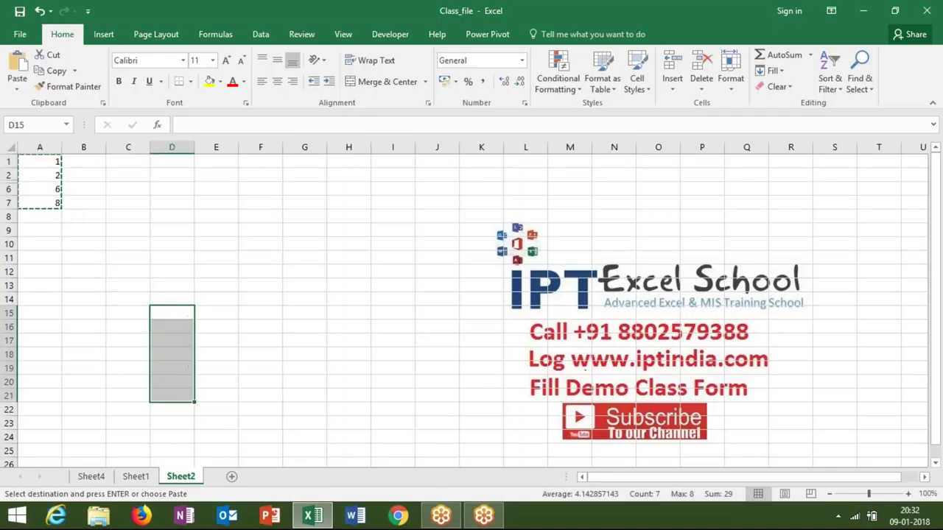
left_click(44, 161)
key("shift+Down")
key("shift+Down")
key("shift+Down")
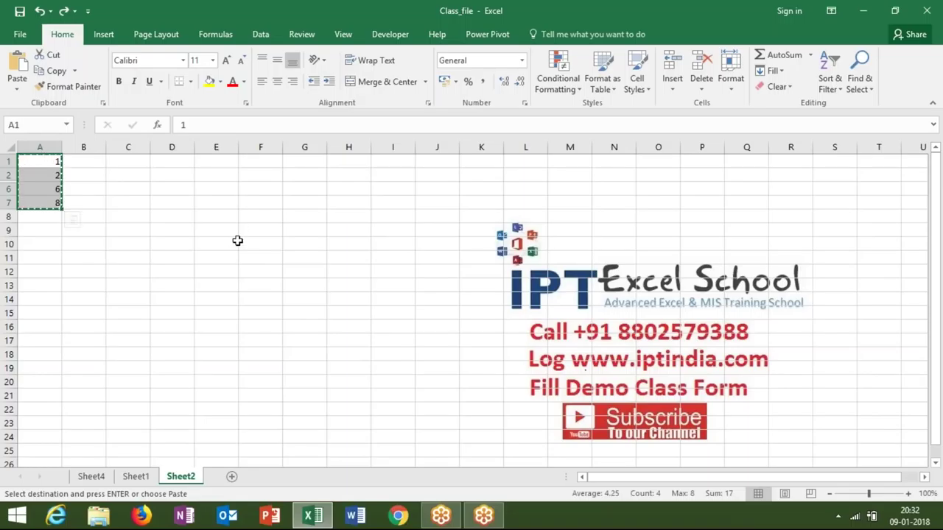
right_click(236, 243)
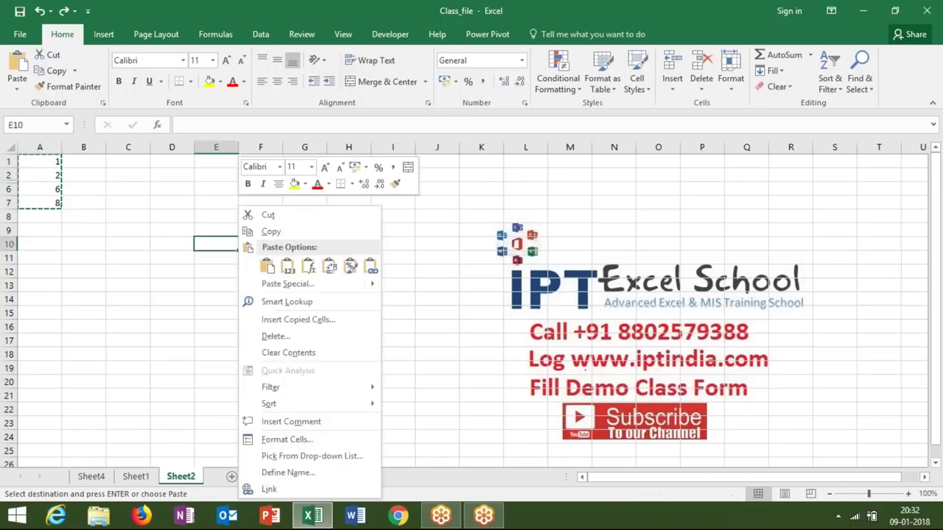
left_click(288, 284)
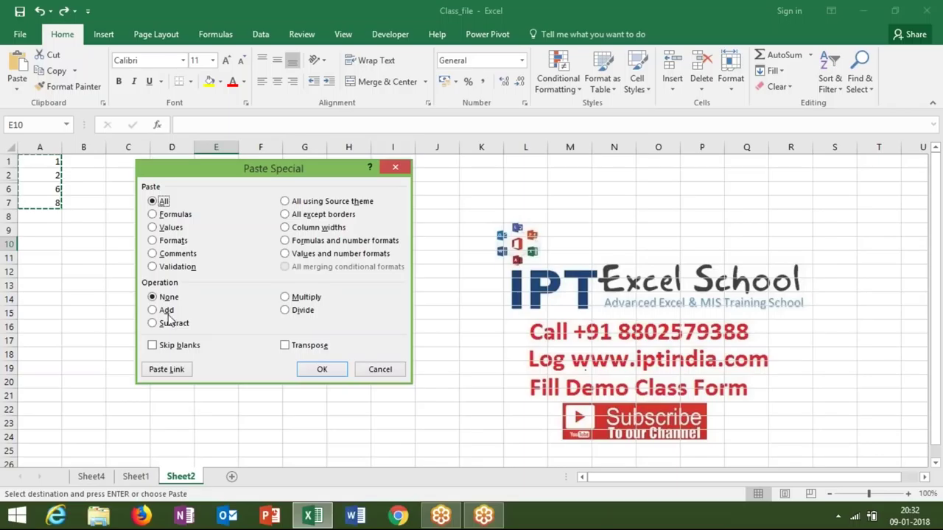
key("Escape")
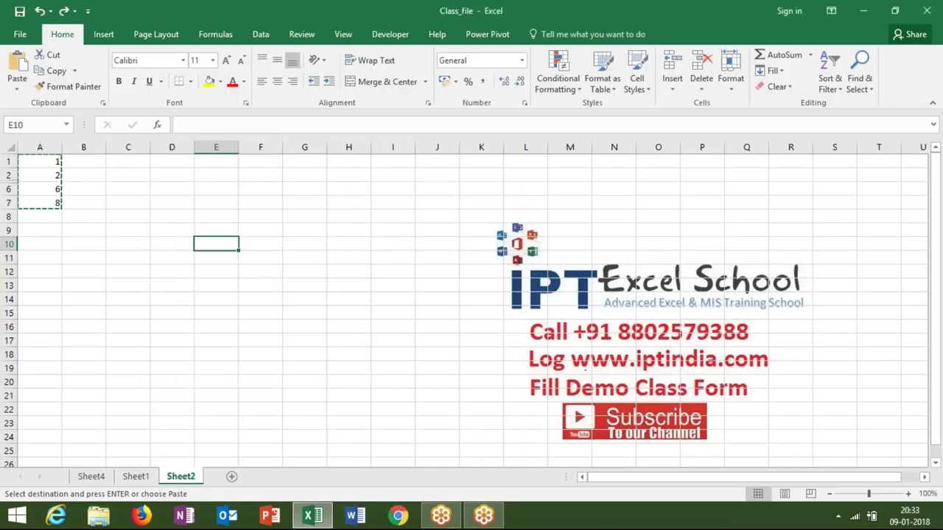
key("Escape")
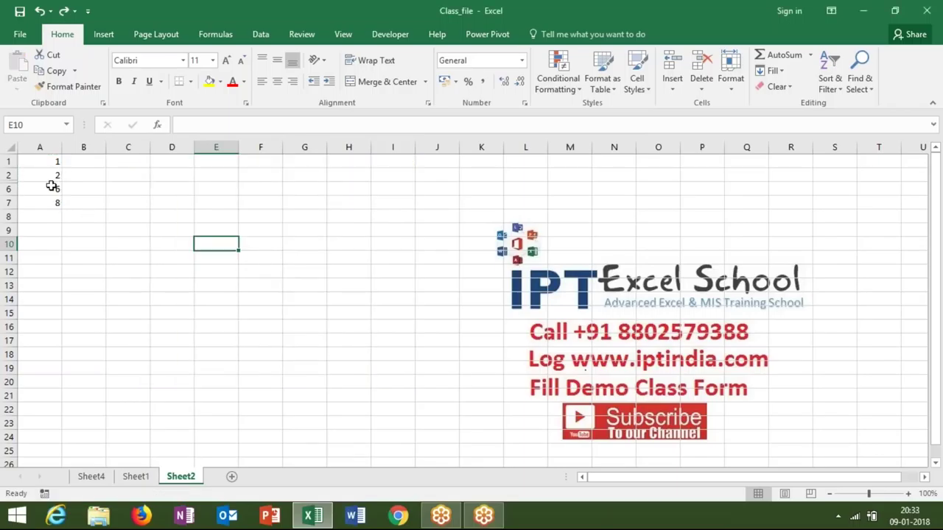
left_click(49, 161)
key("ctrl+shift+Down")
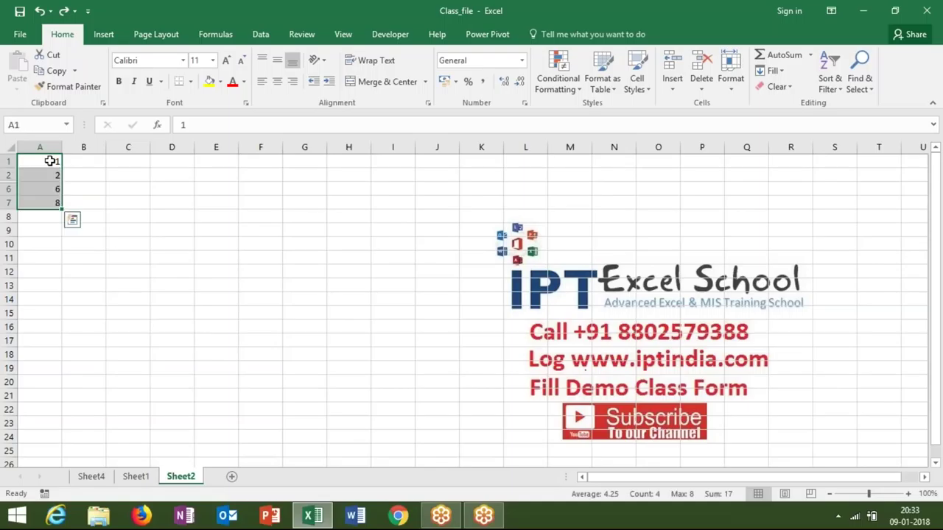
- Copy only the visible cells of A1:A7 and paste 1, 2, 6, 8 at F10
key("ctrl+g")
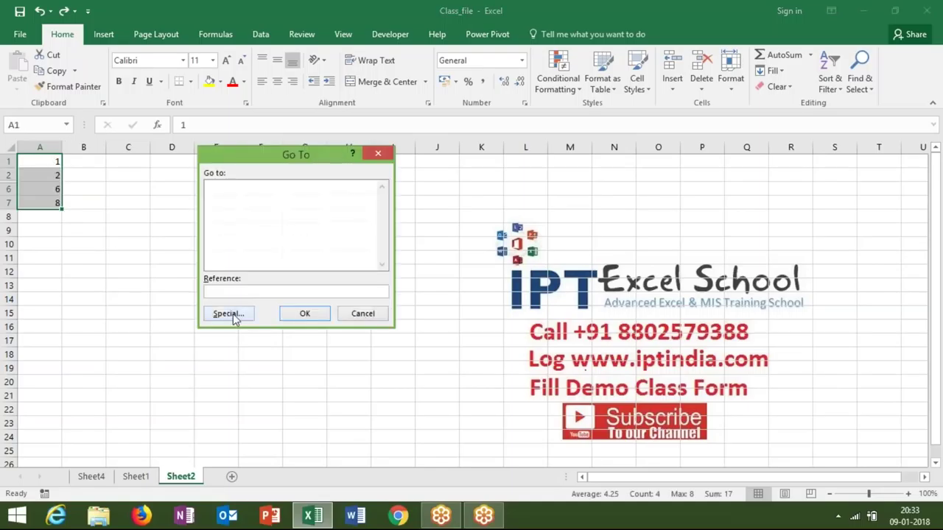
left_click(234, 316)
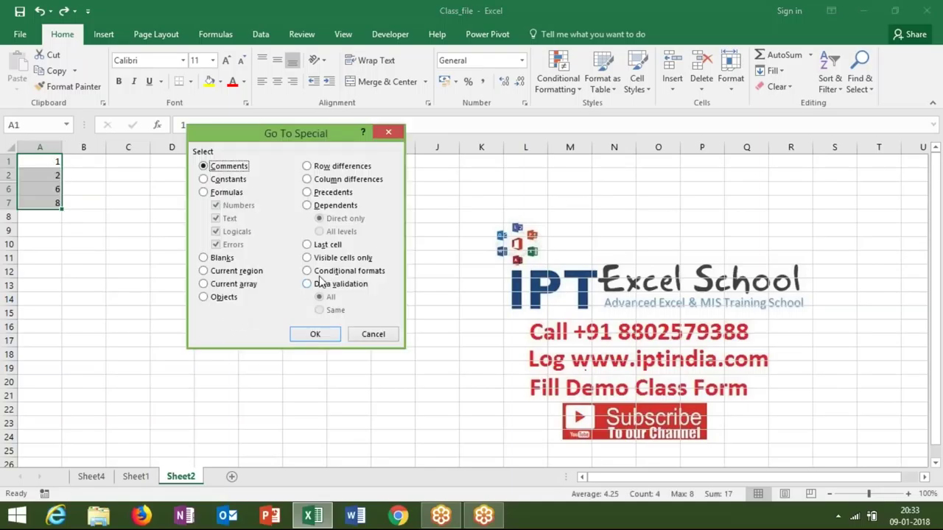
left_click(336, 260)
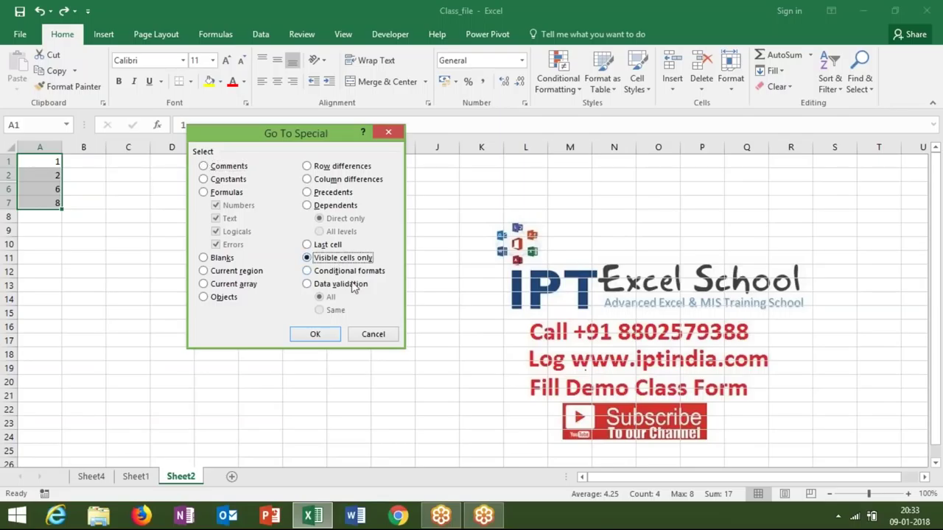
left_click(316, 332)
key("ctrl+c")
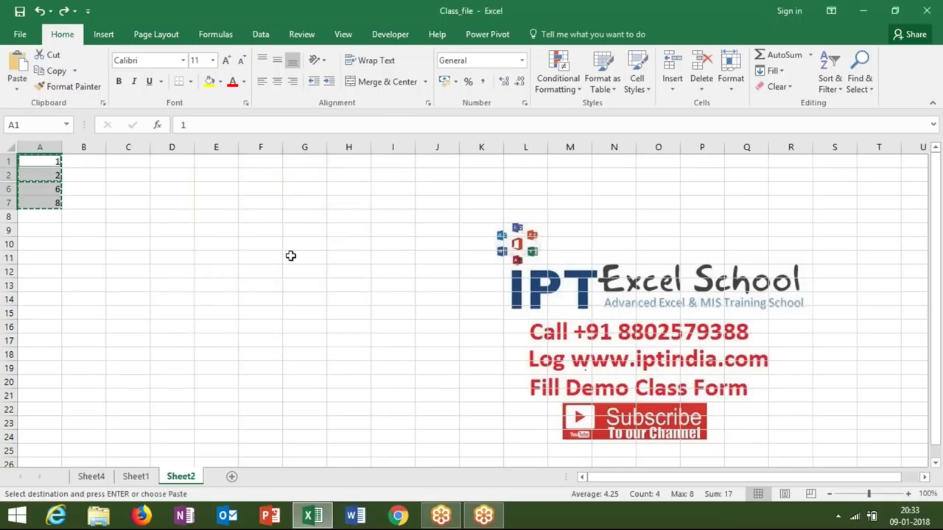
left_click(270, 244)
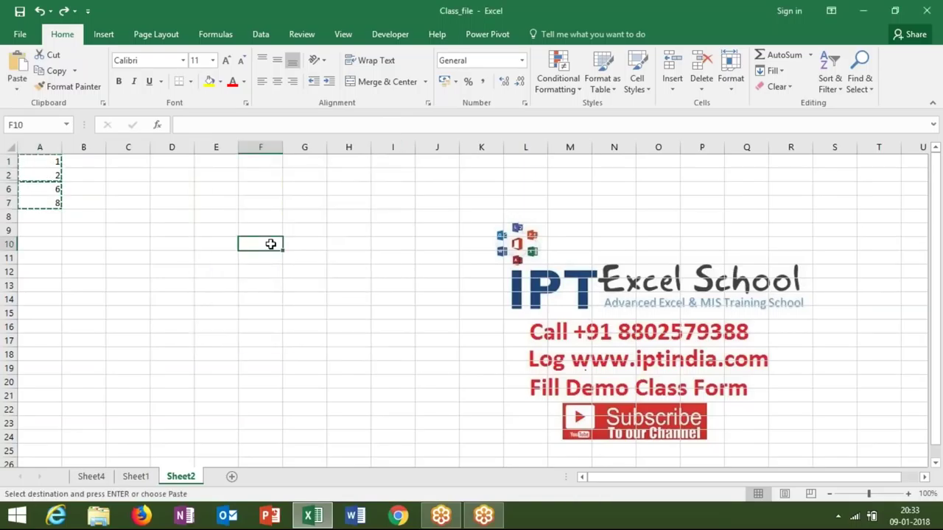
key("ctrl+v")
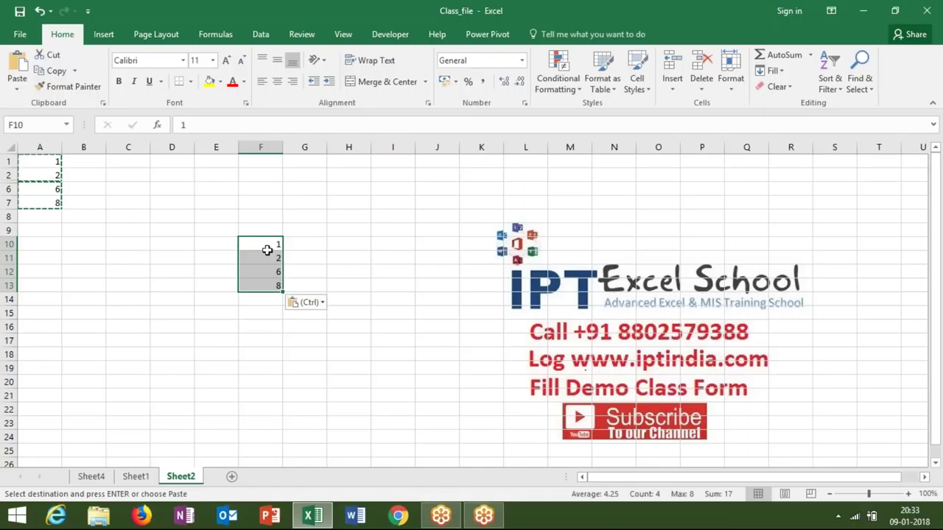
- Select E15 and reopen the Go To Special options
left_click(232, 310)
key("ctrl+g")
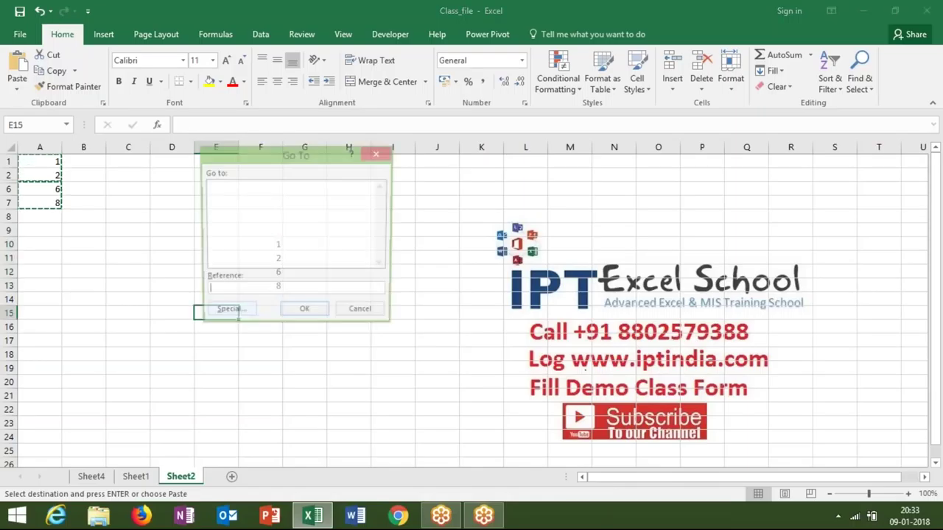
left_click(230, 314)
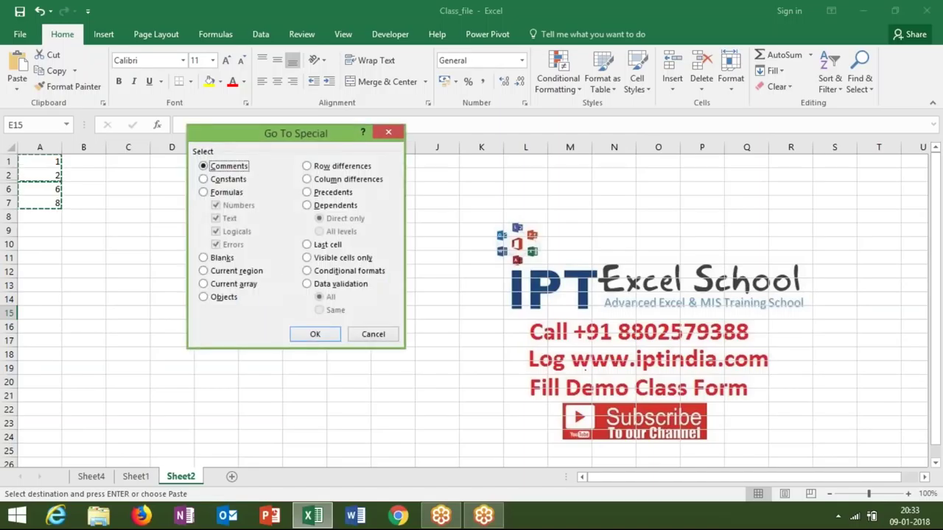